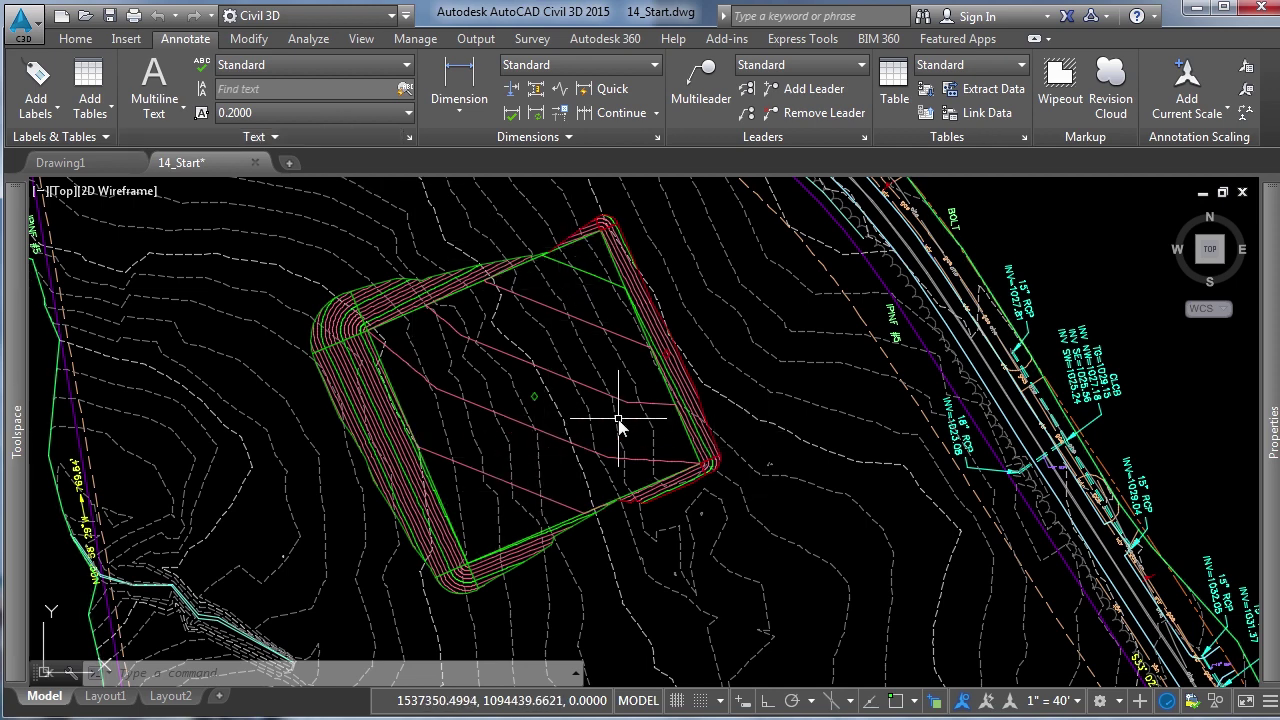
Examine the pad grading surface and its side slopes against the existing ground contours.
mouse_move(472, 389)
middle_down()
mouse_move(500, 371)
mouse_move(522, 428)
middle_up()
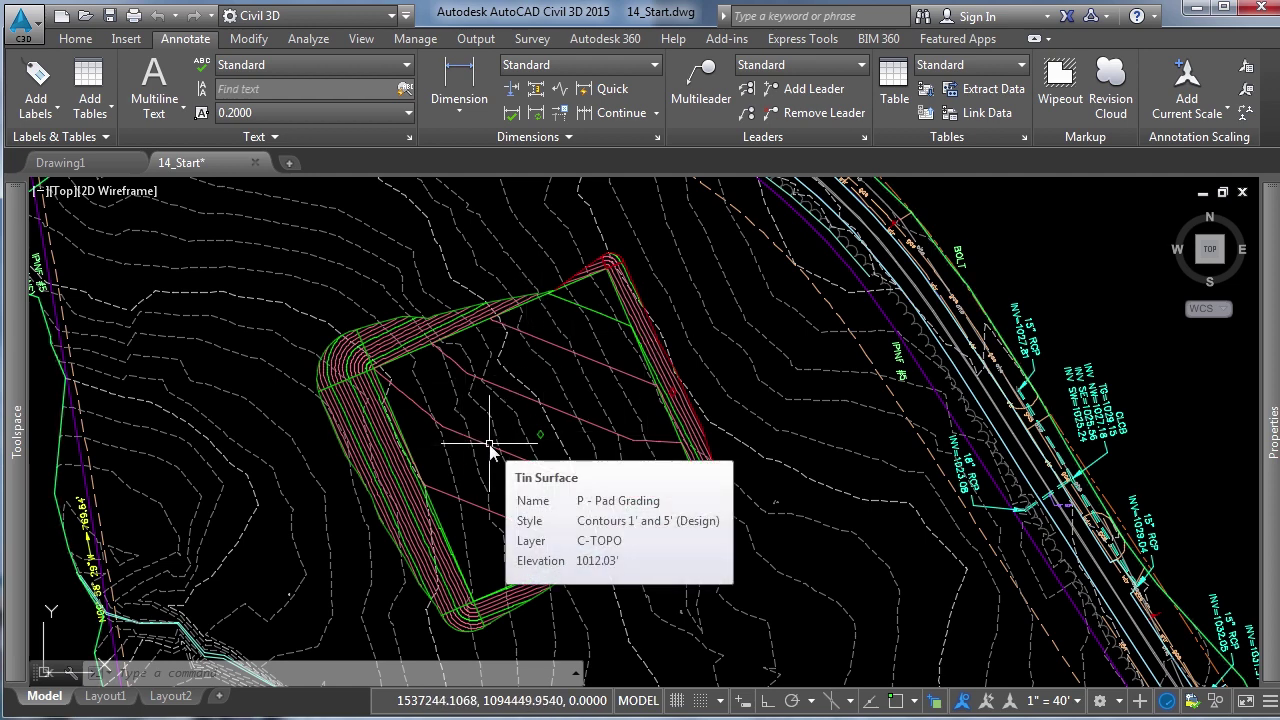
middle_drag(600, 371, 687, 304)
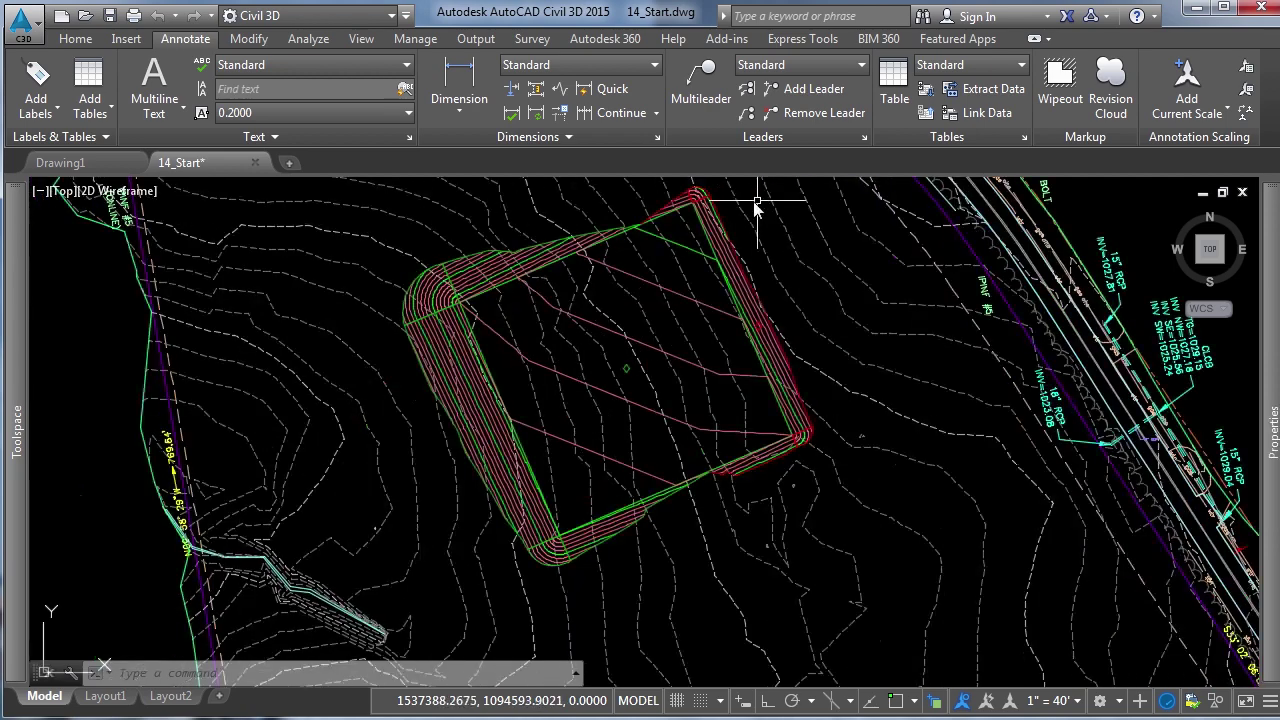
scroll(740, 420, up, 4)
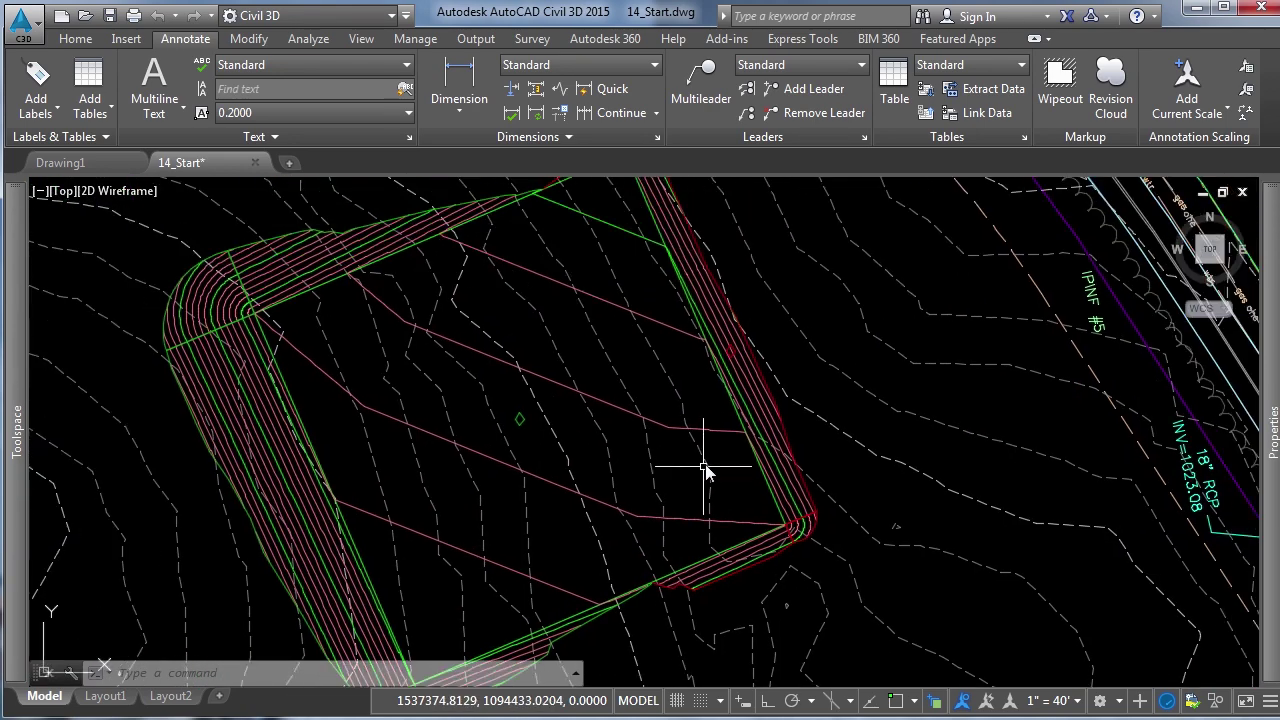
scroll(710, 460, down, 3)
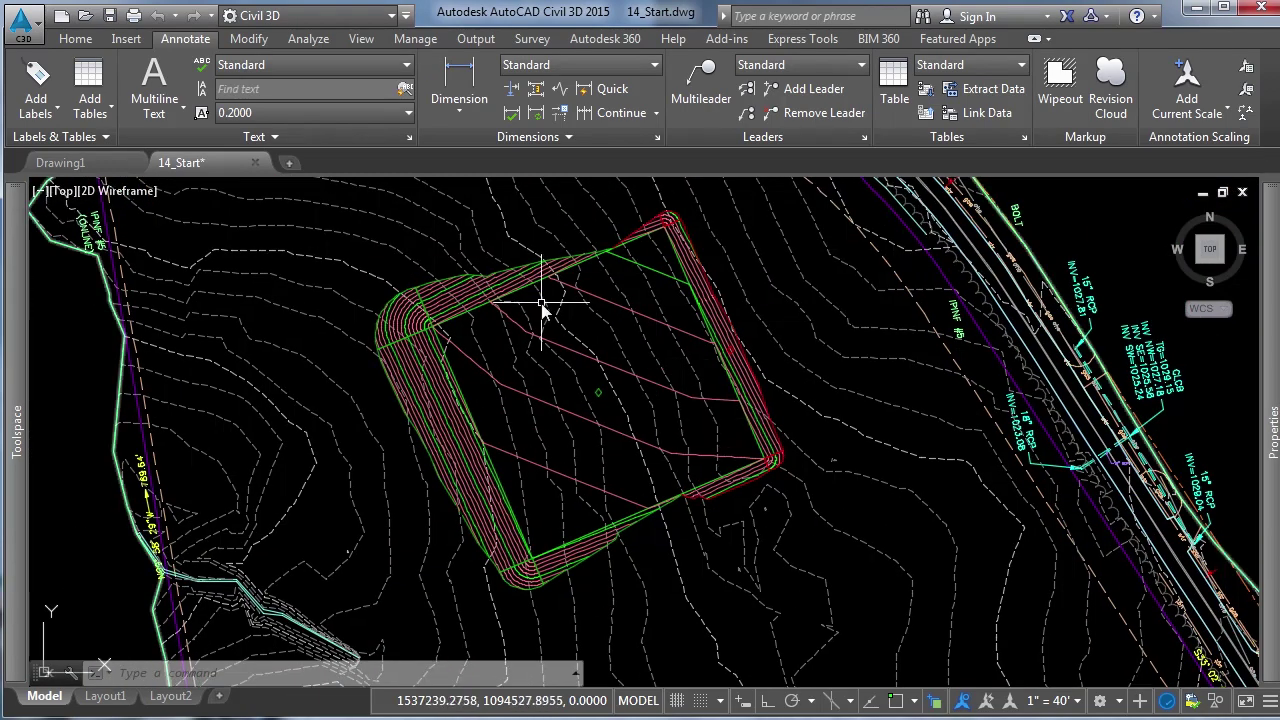
mouse_move(595, 440)
middle_down()
mouse_move(551, 371)
mouse_move(549, 408)
mouse_move(491, 412)
middle_up()
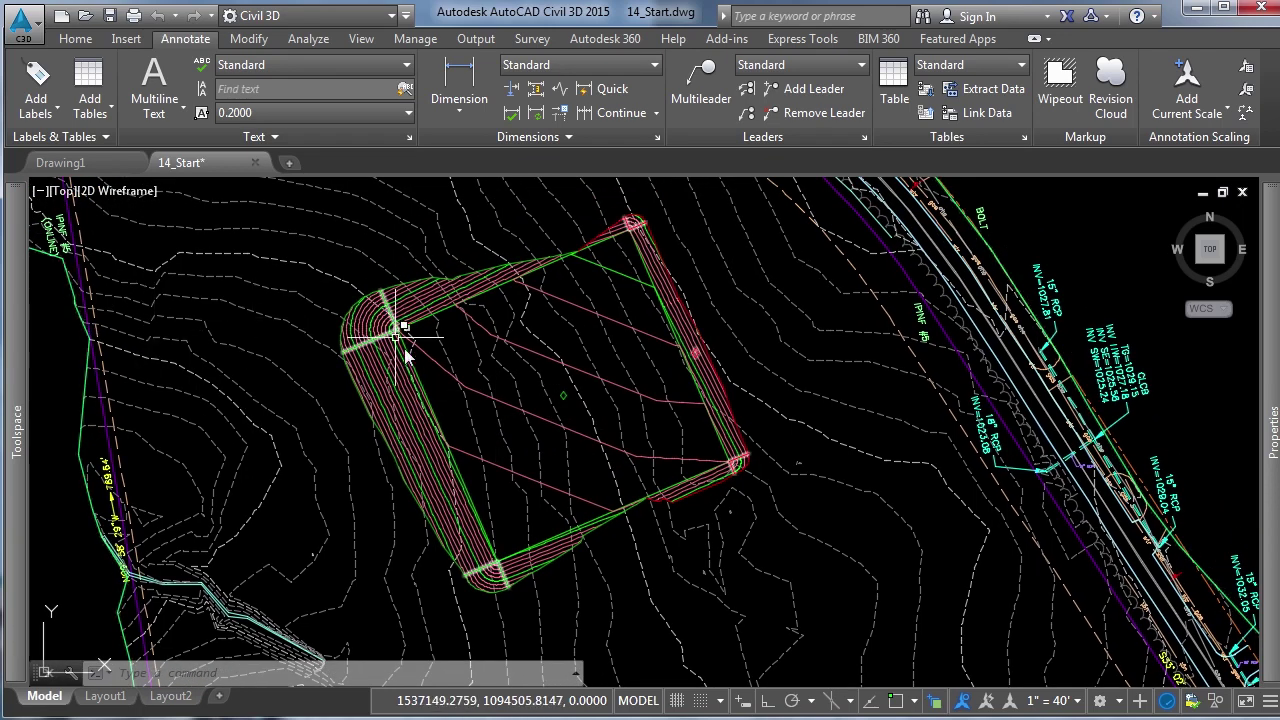
scroll(590, 515, up, 2)
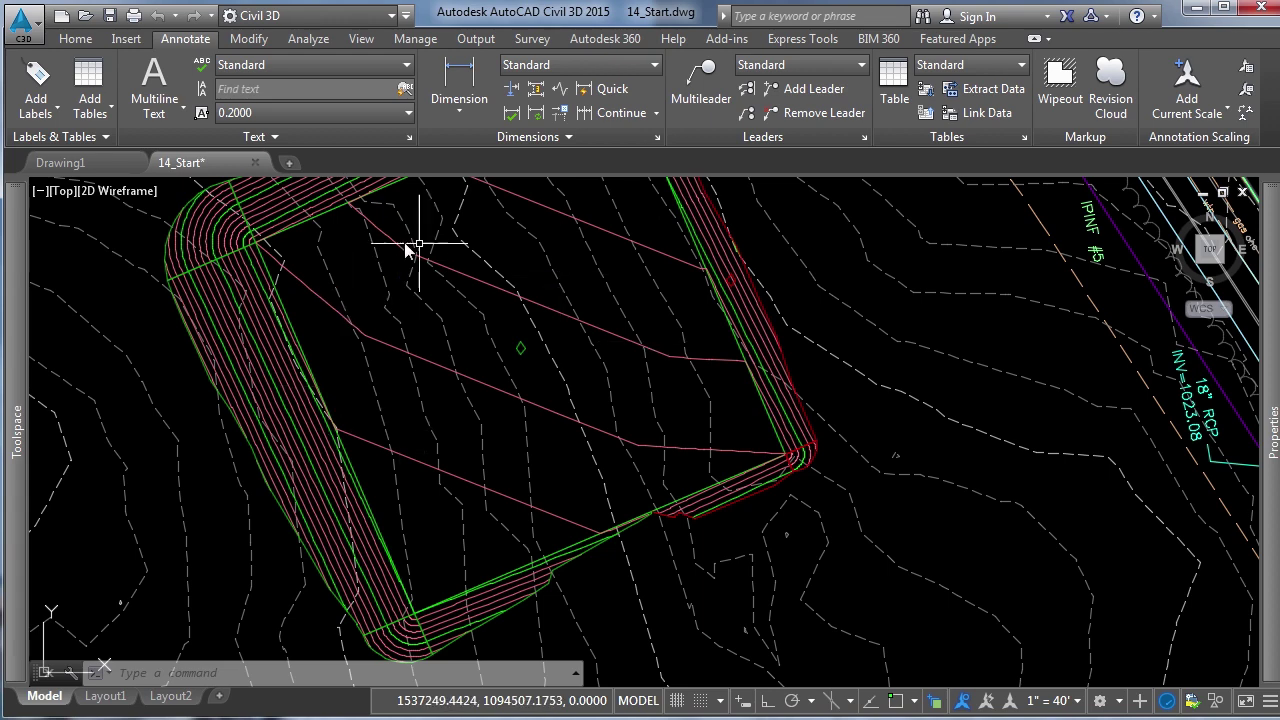
middle_drag(280, 363, 298, 405)
scroll(280, 260, down, 1)
scroll(420, 488, down, 1)
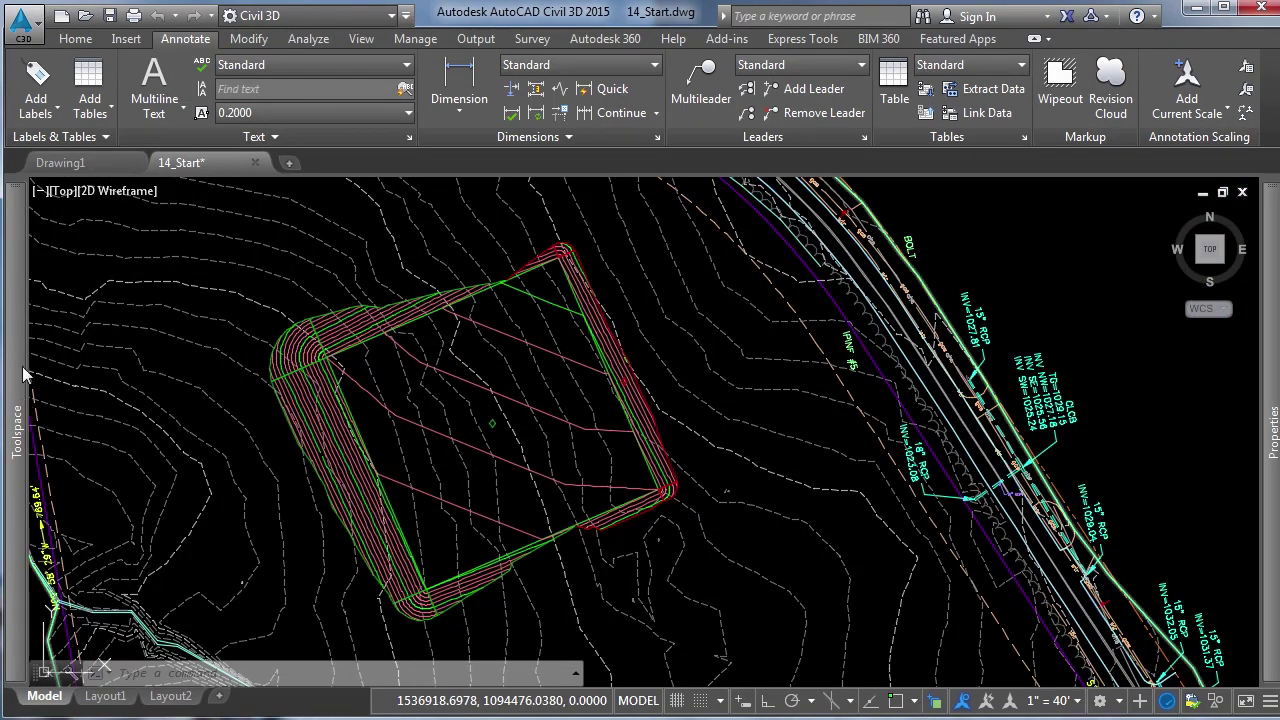
Bring up the Prospector tree of the 14_Start drawing in Toolspace, then return to the pad.
mouse_move(24, 370)
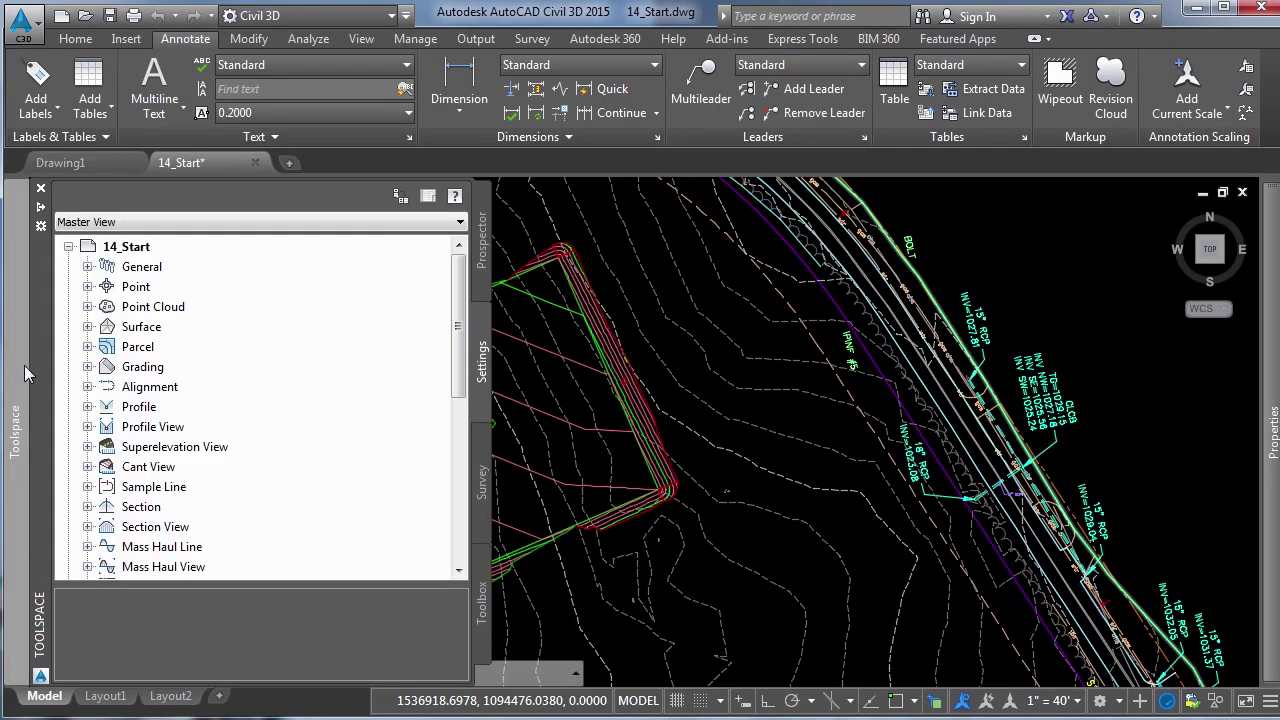
click(482, 245)
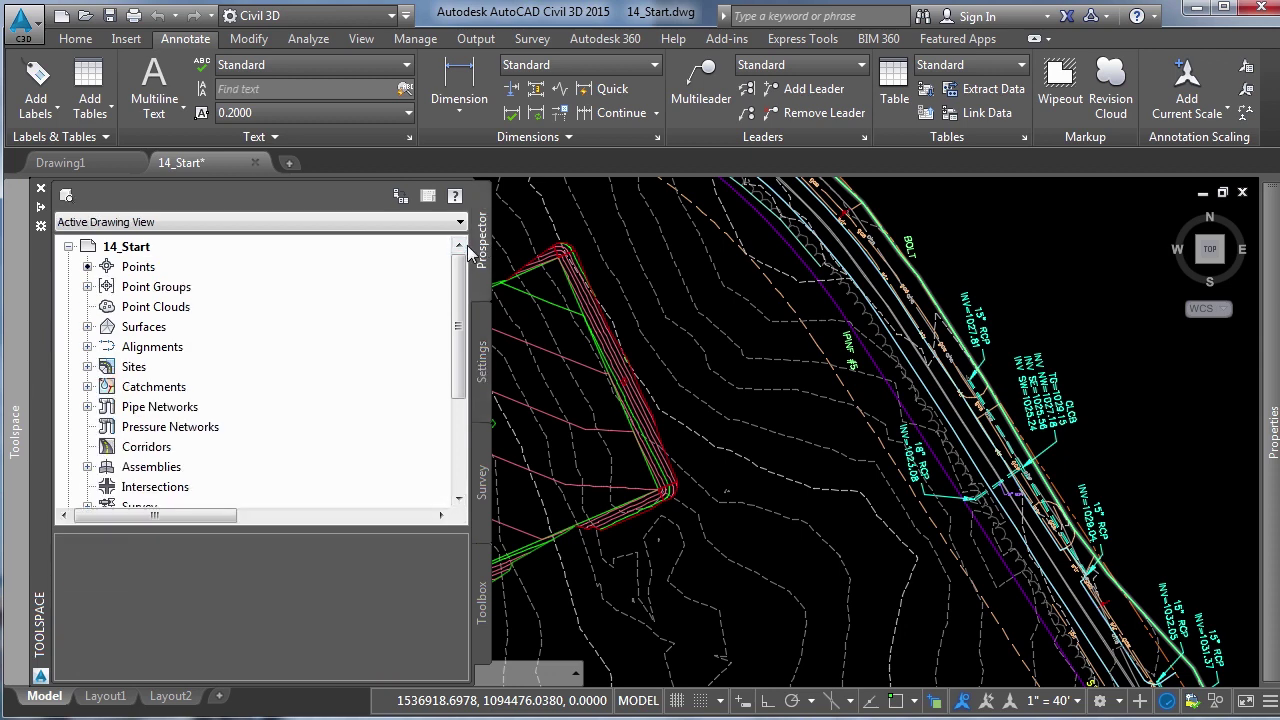
middle_drag(777, 409, 814, 429)
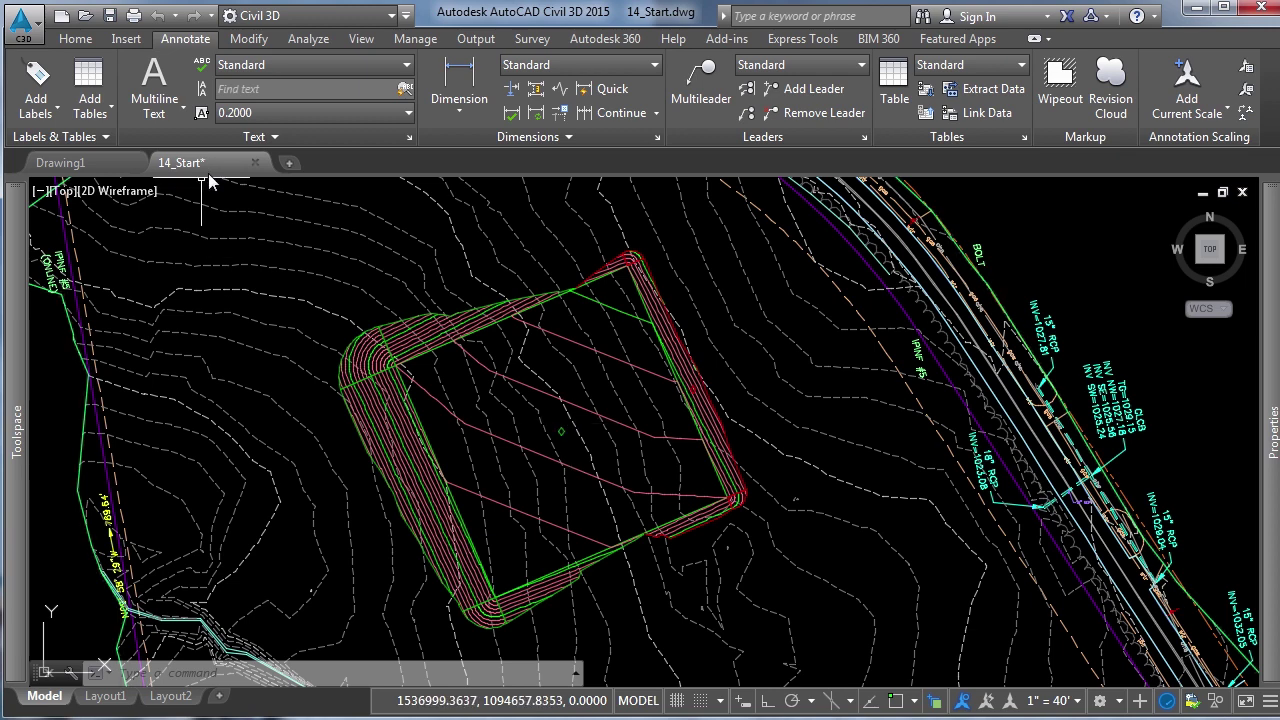
middle_drag(688, 472, 675, 462)
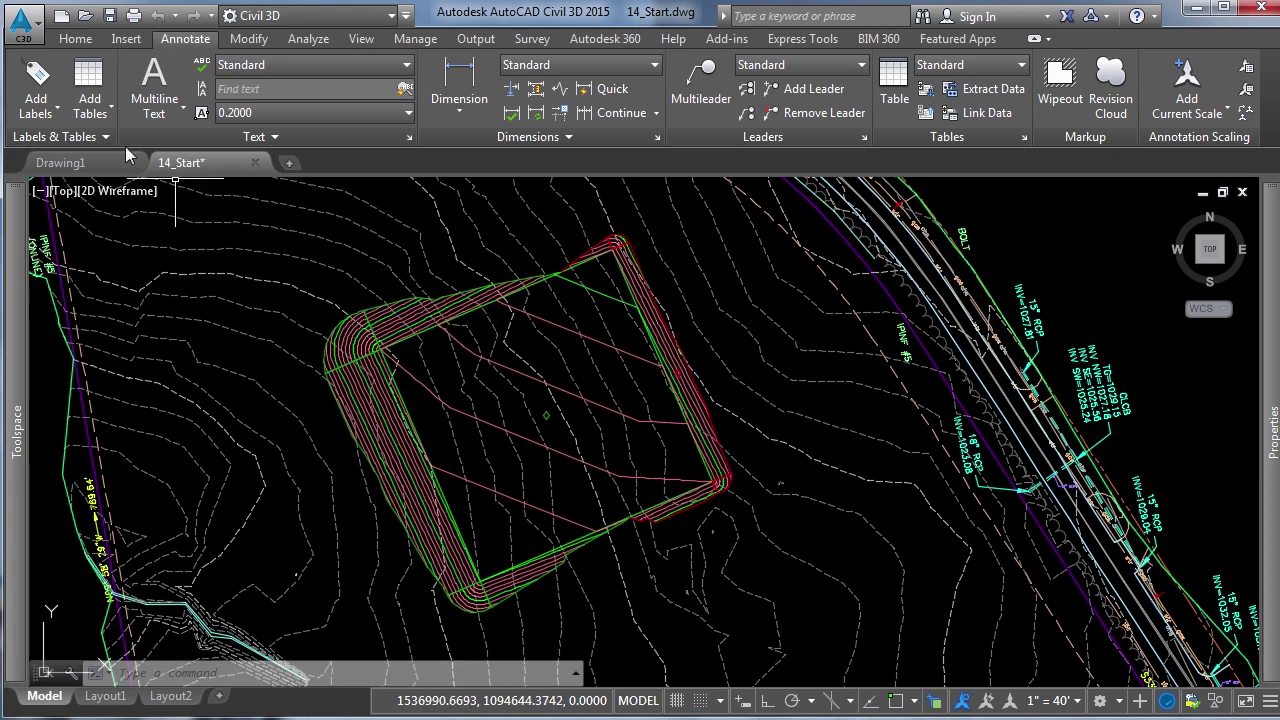
Start adding labels for the Surface feature with the label type Spot Elevations on Grid.
click(36, 80)
click(753, 239)
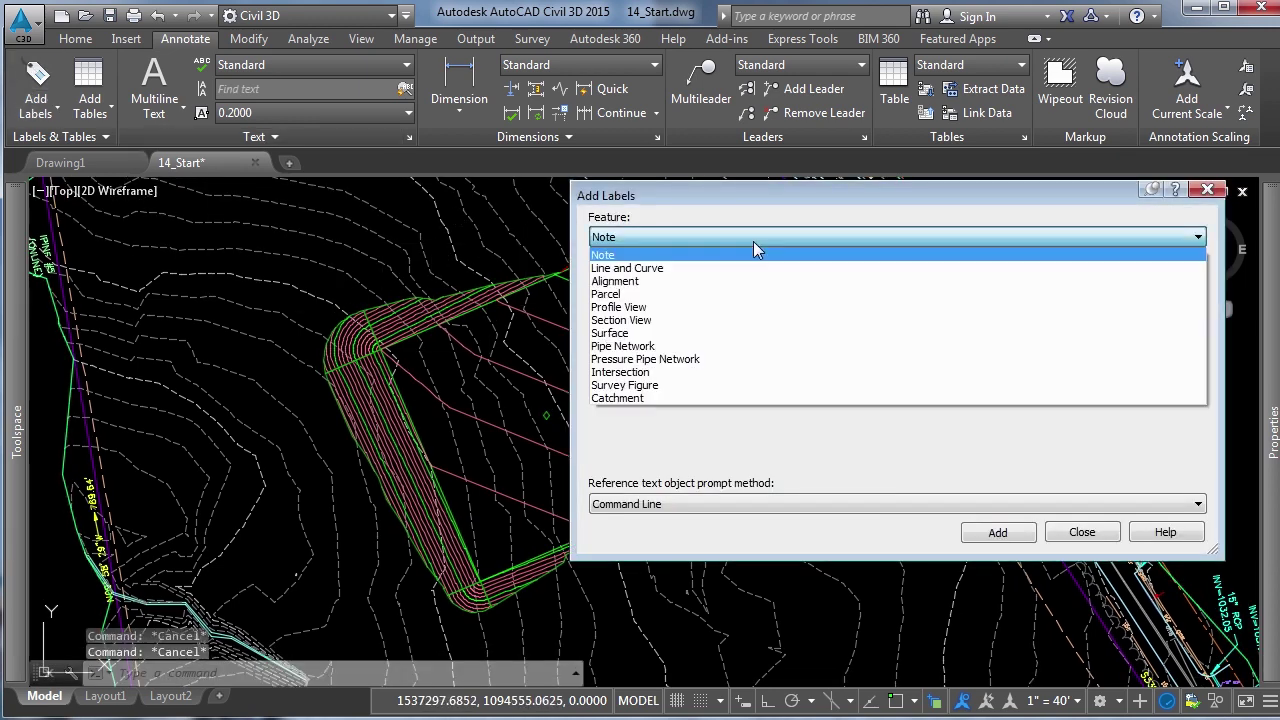
click(643, 334)
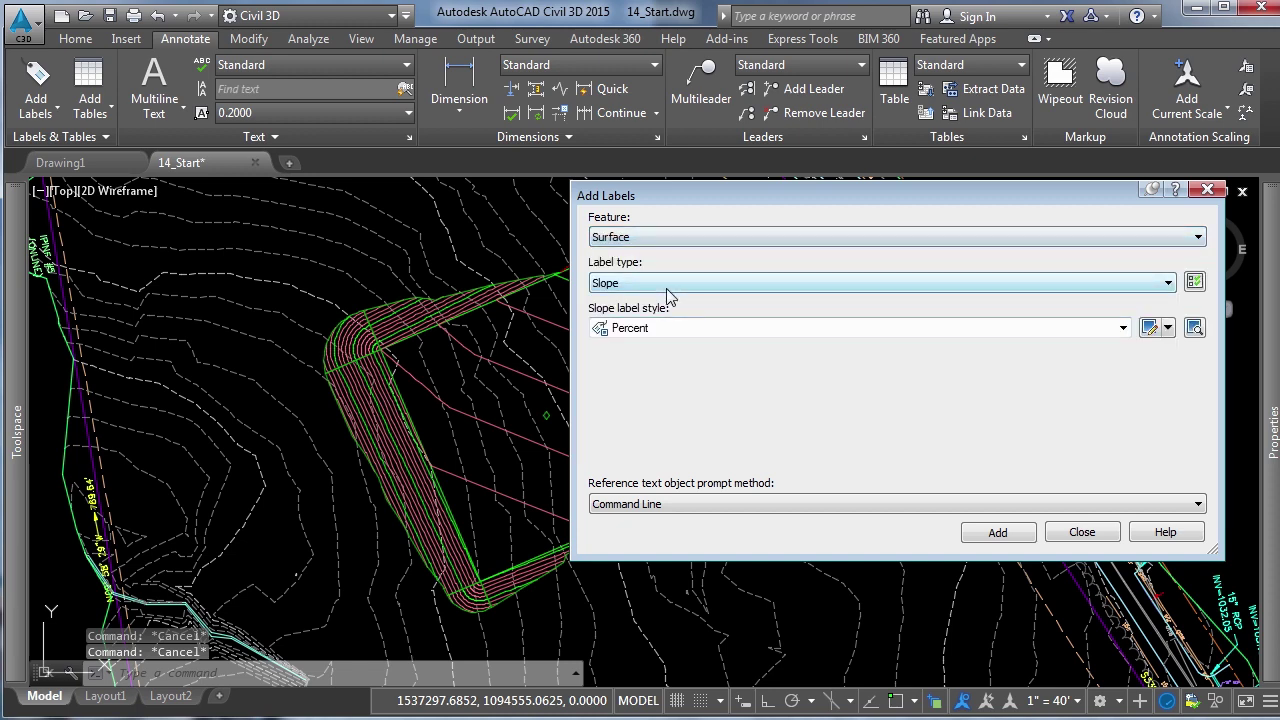
click(703, 328)
click(720, 286)
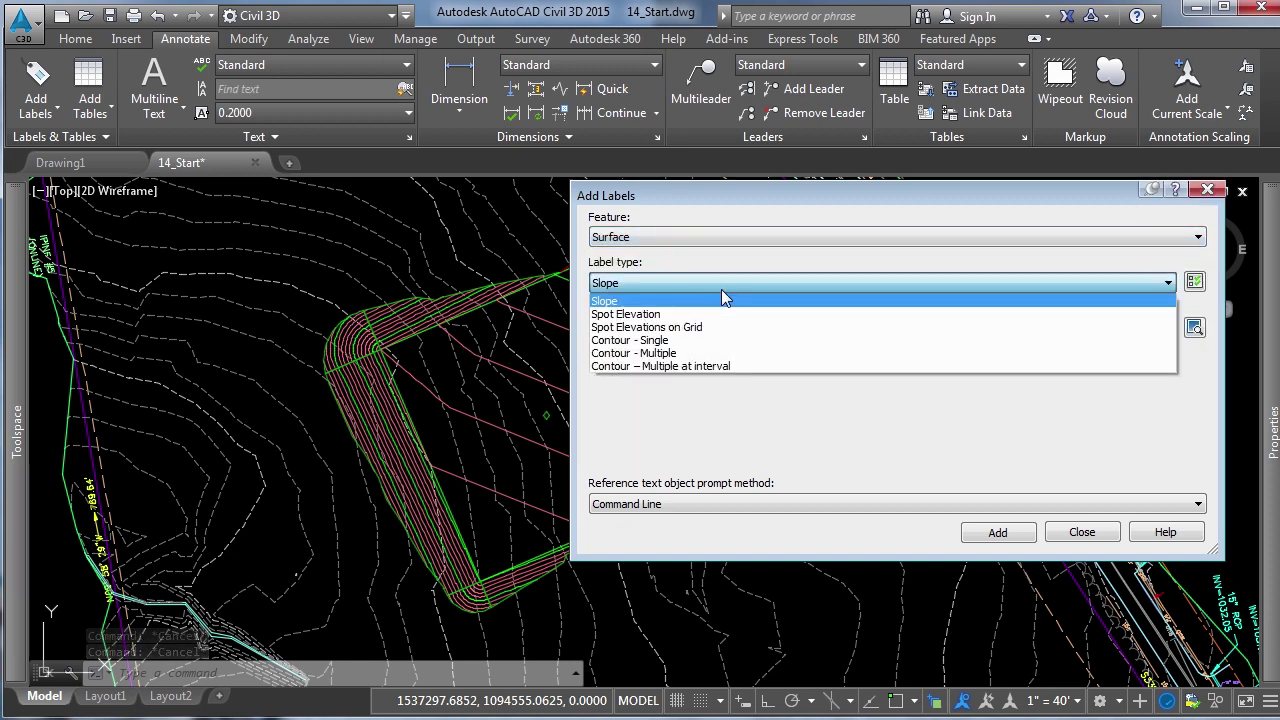
click(721, 280)
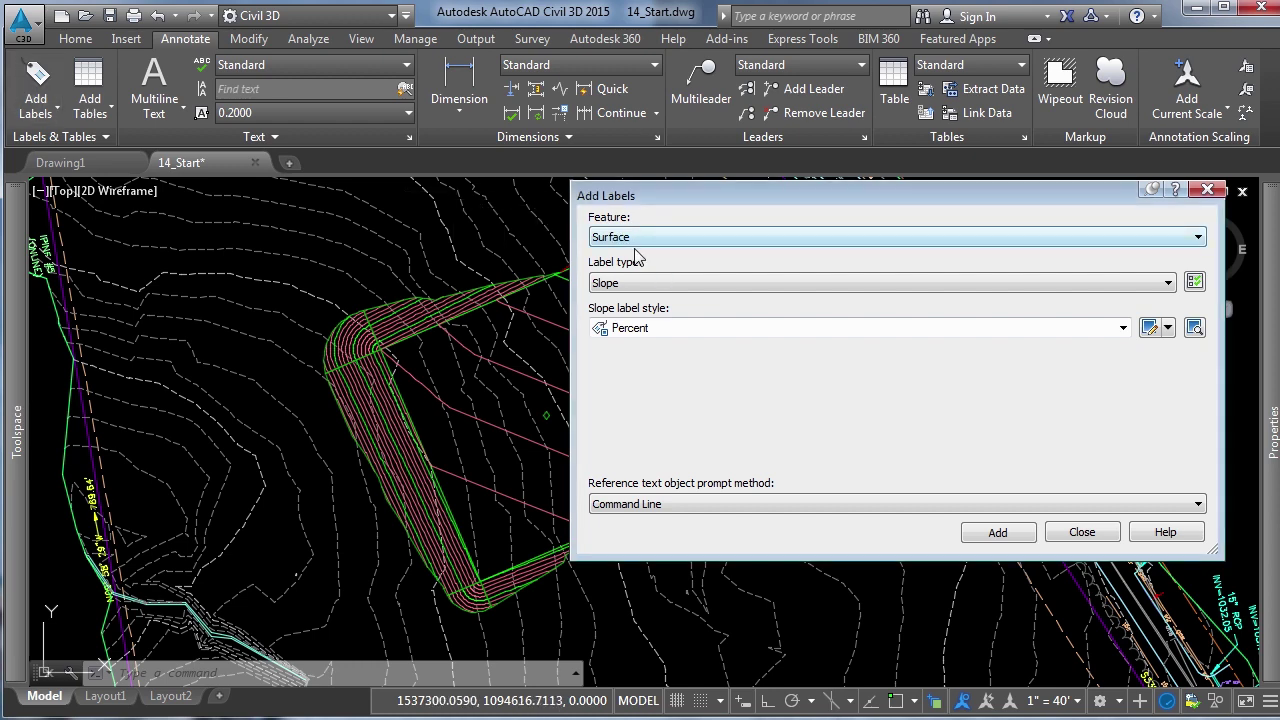
click(648, 284)
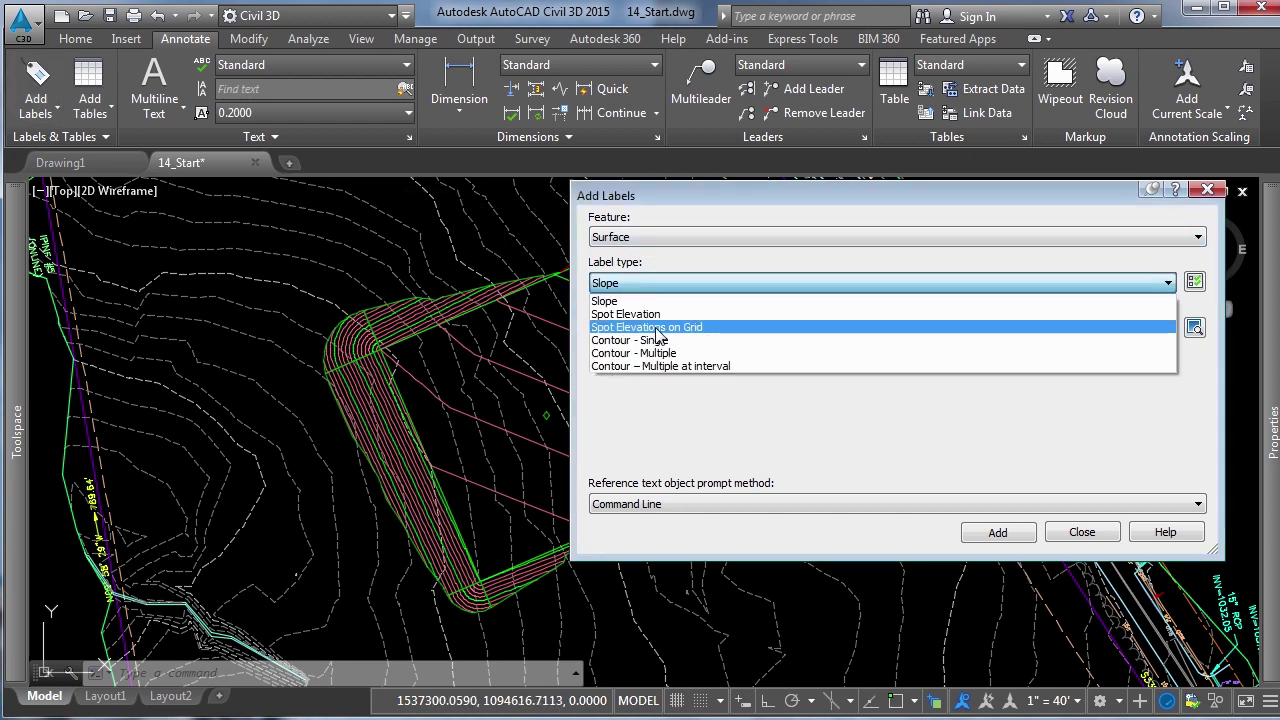
click(658, 336)
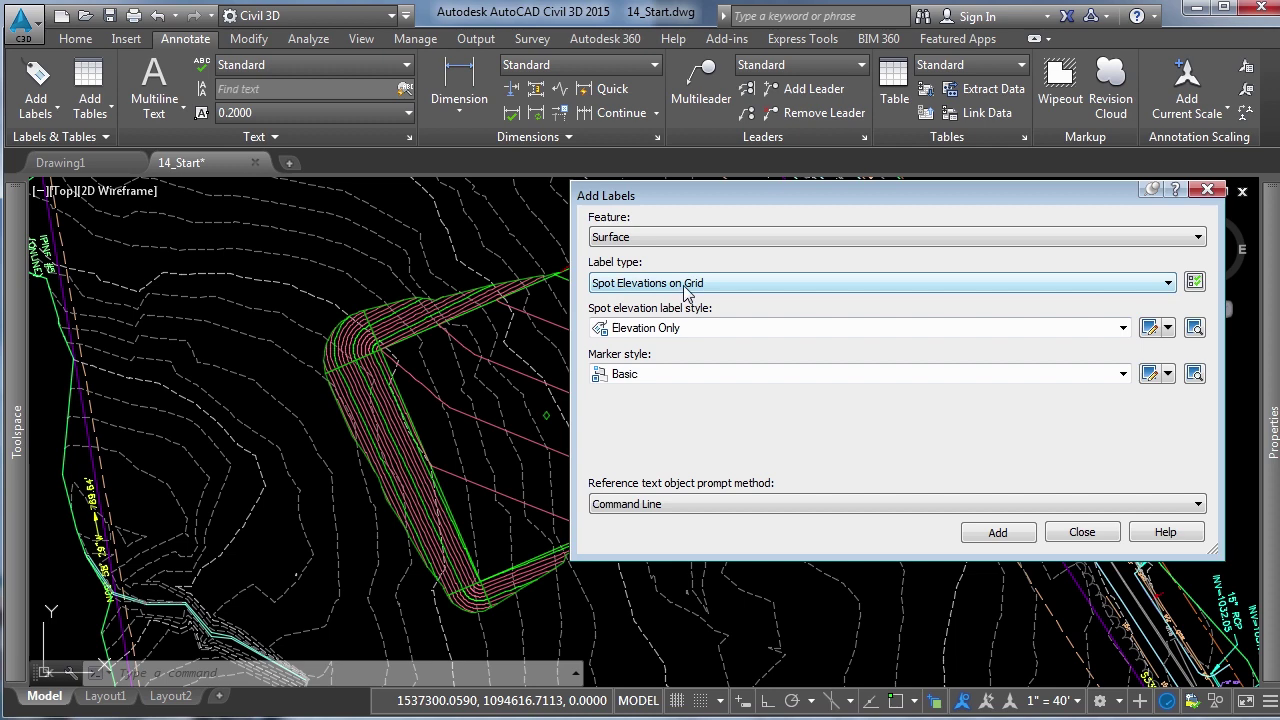
Set the spot elevation label style to Cut-Fill Grid and the marker style to <none>.
click(708, 330)
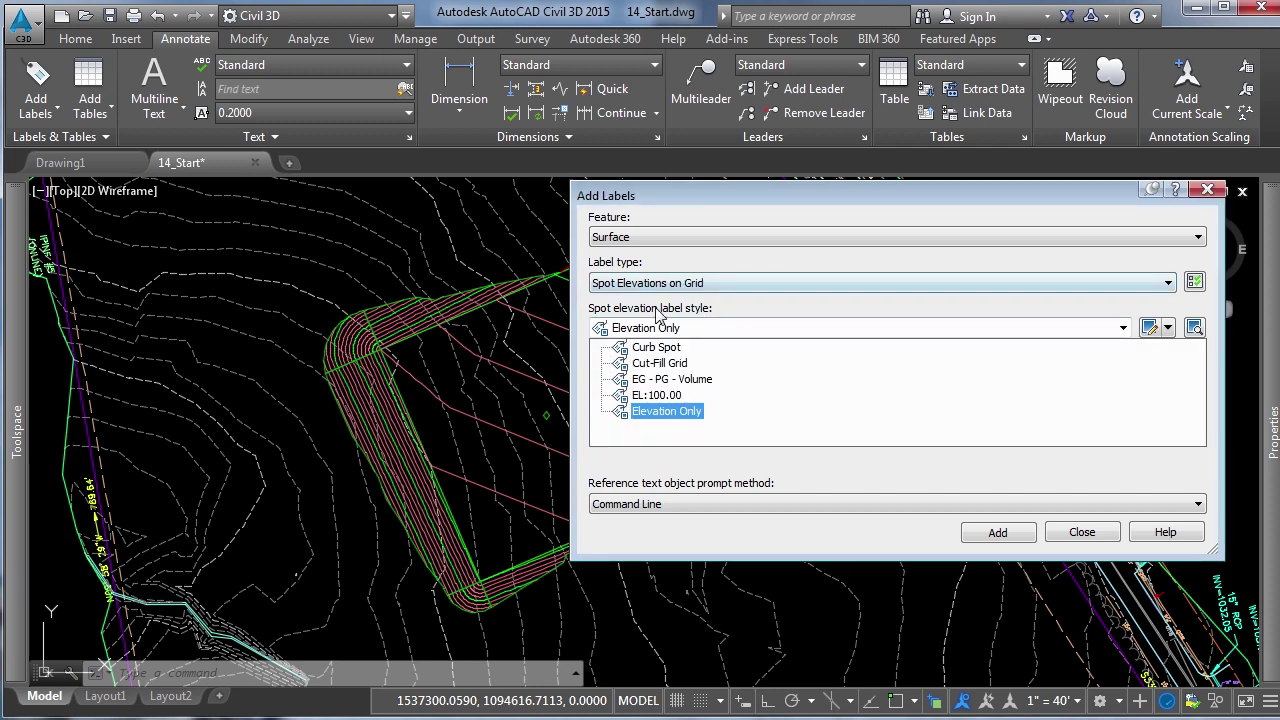
click(661, 364)
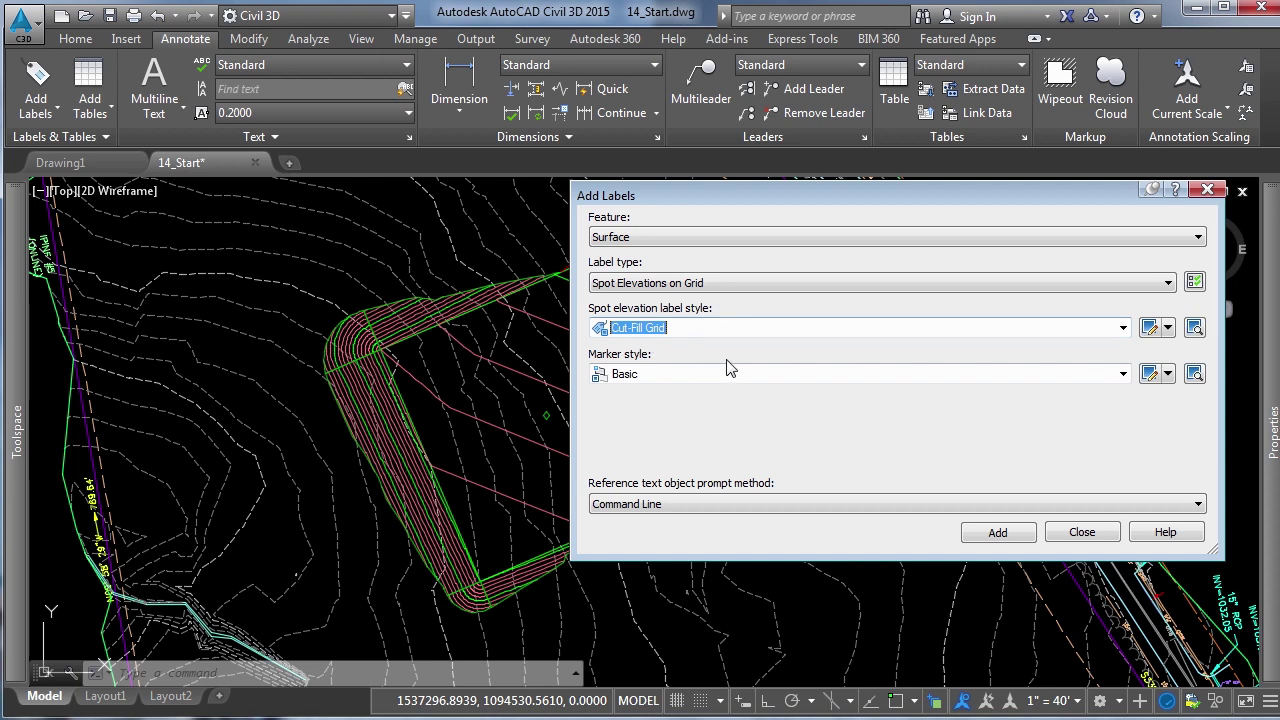
click(790, 375)
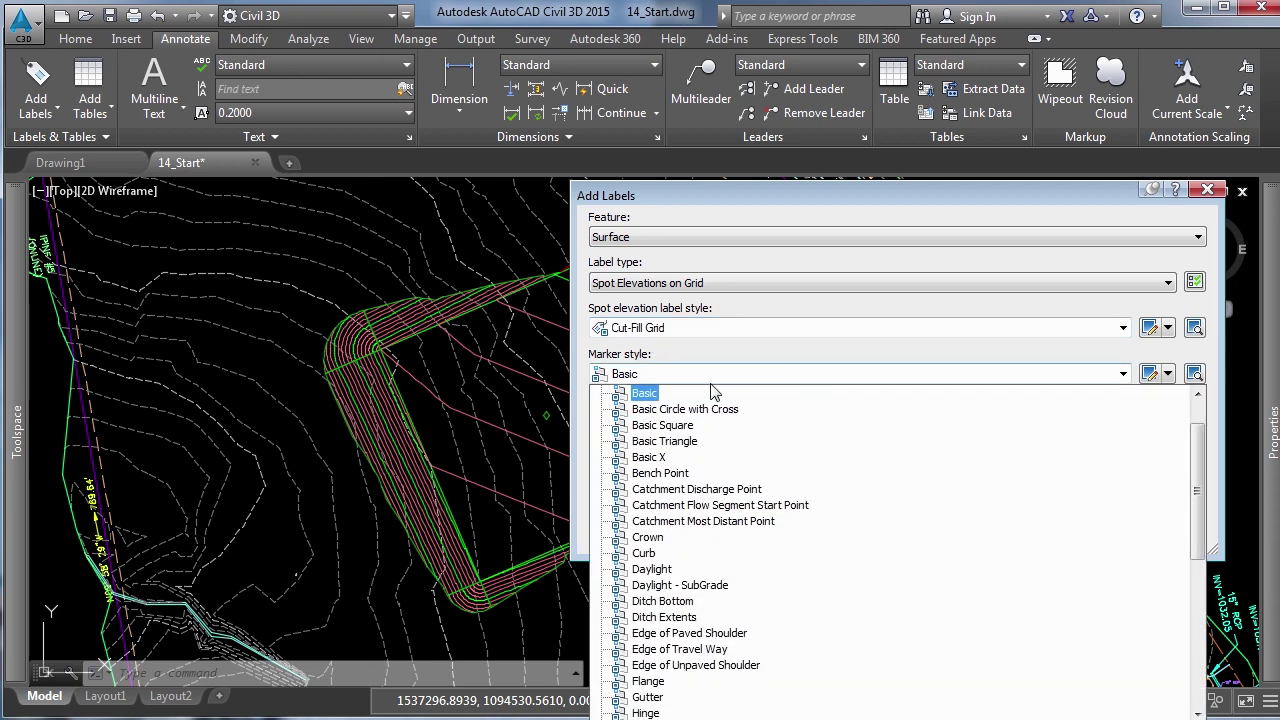
scroll(715, 392, up, 1)
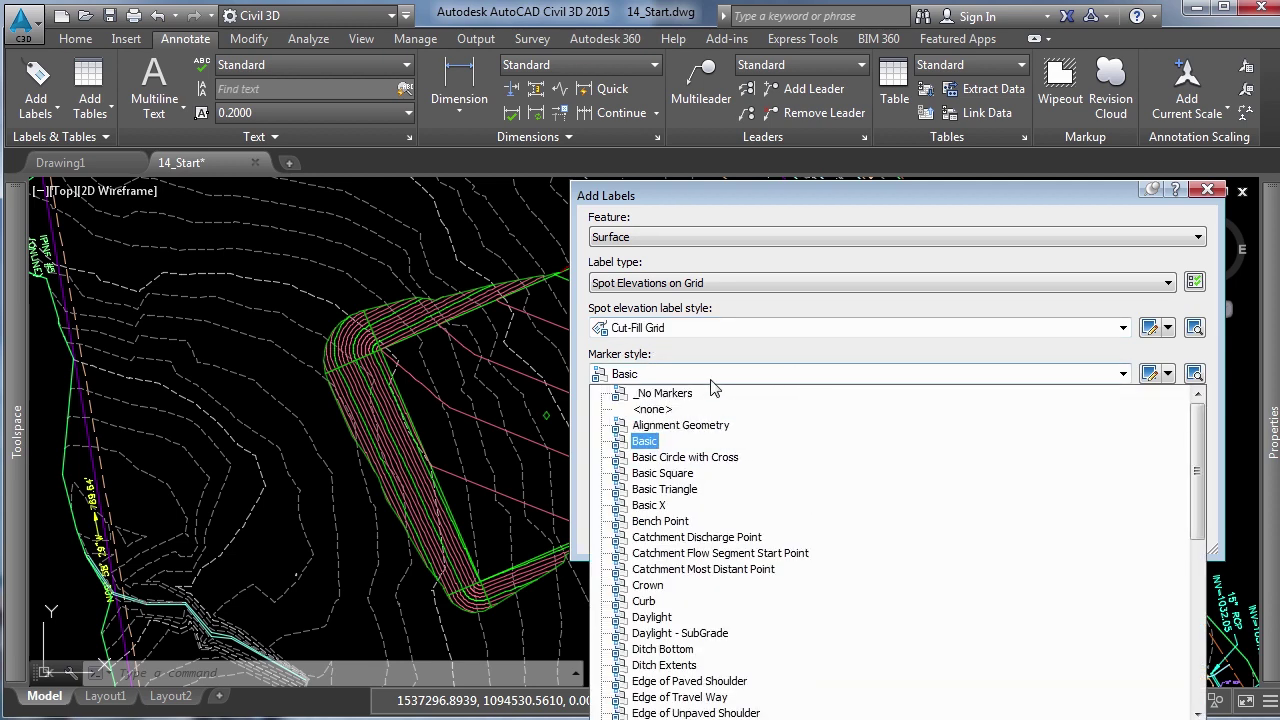
click(655, 410)
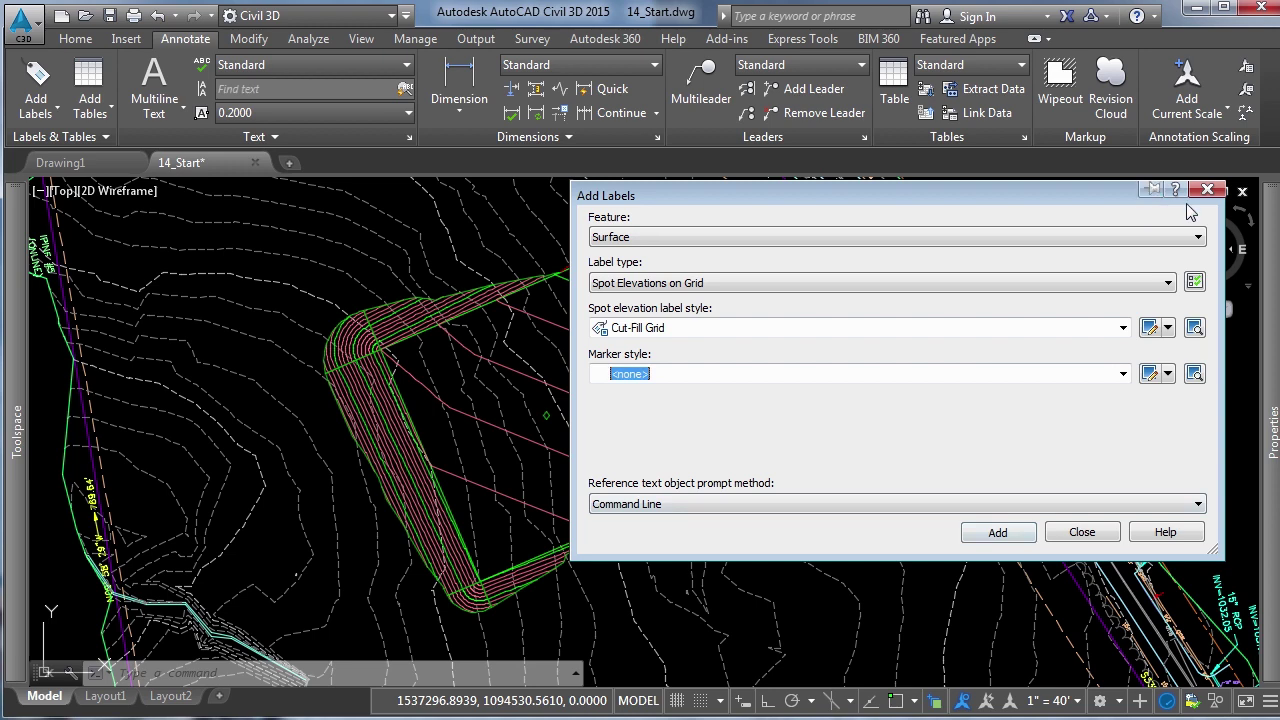
Begin placing the grid labels and choose the V - EG to PG Volume surface as the one to label.
click(1000, 532)
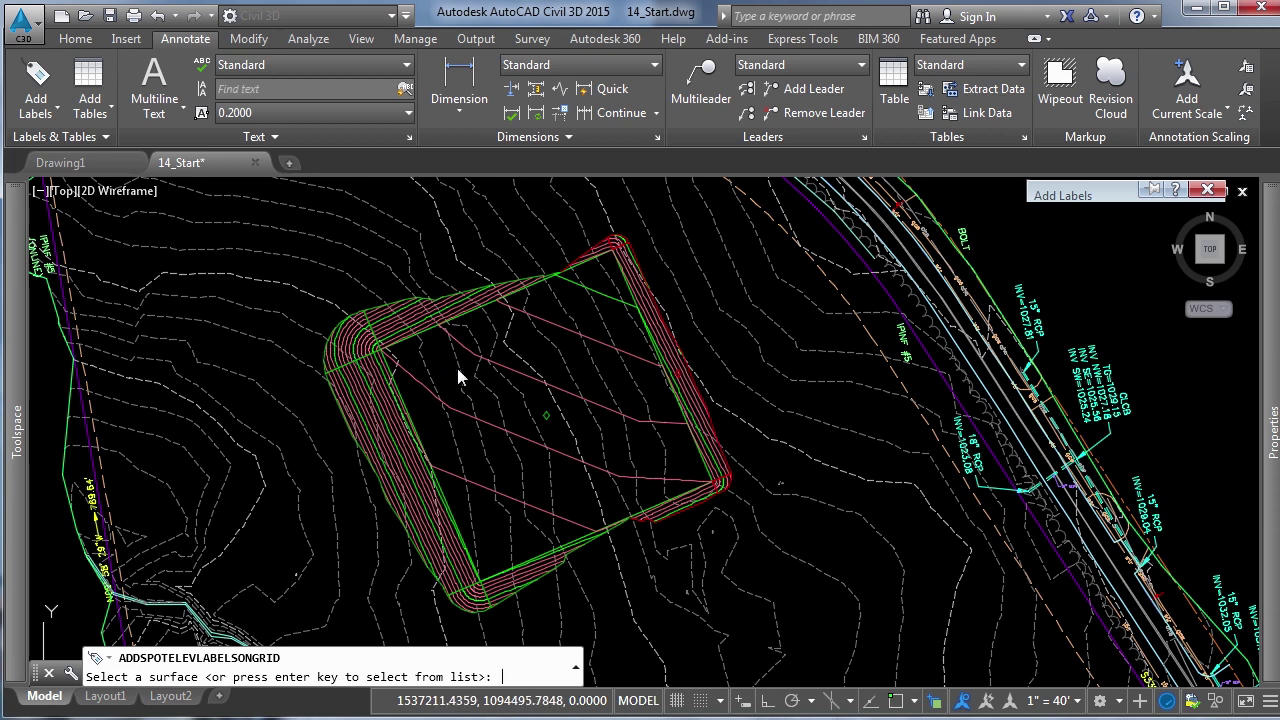
key(Return)
click(712, 432)
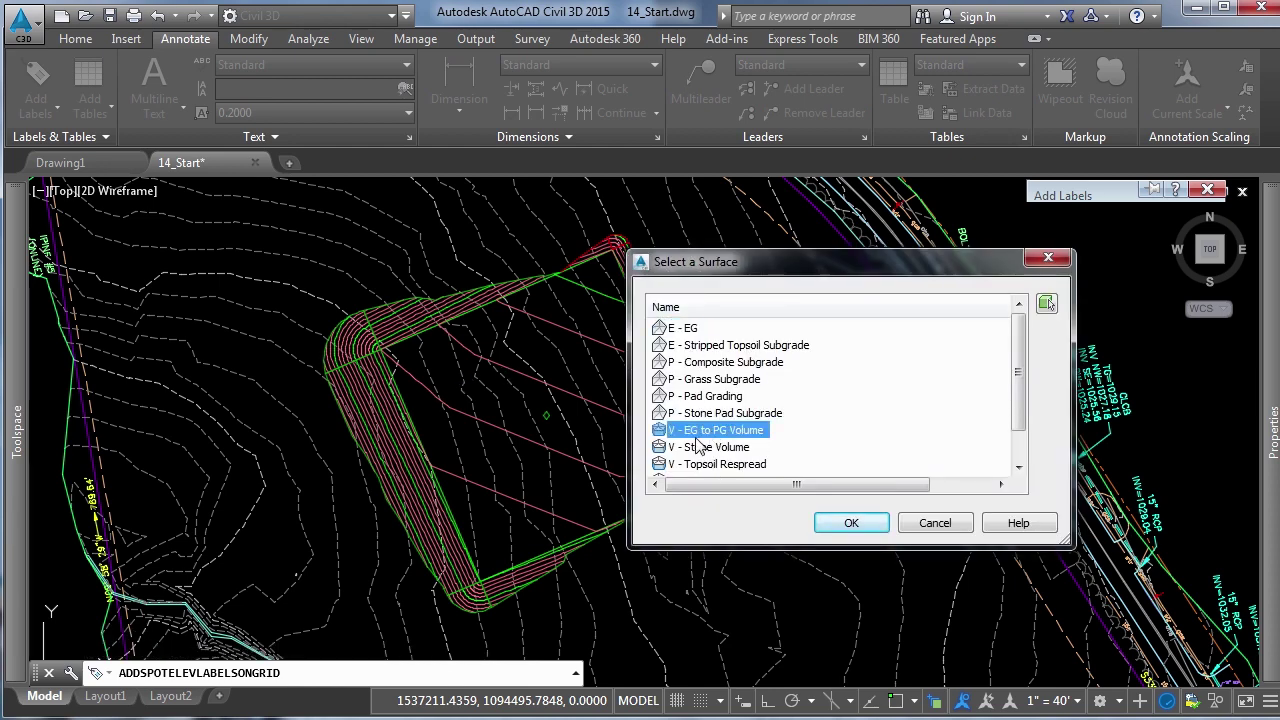
scroll(690, 420, down, 1)
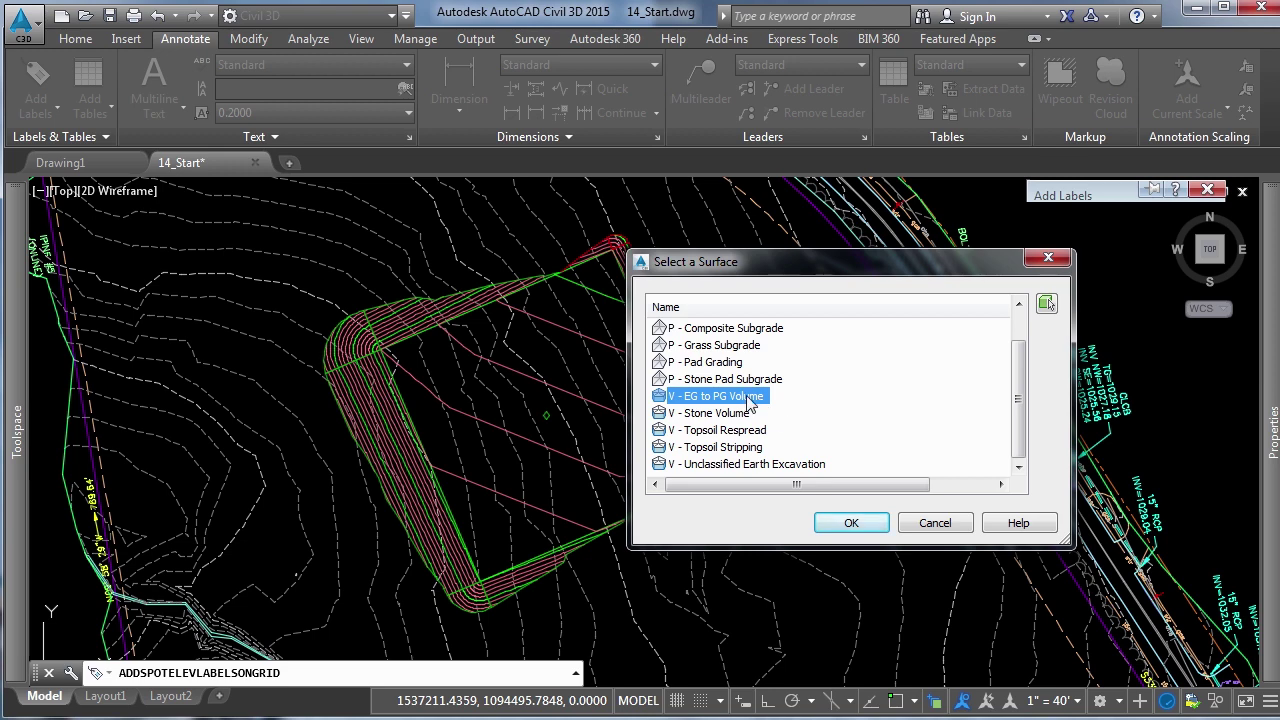
click(851, 524)
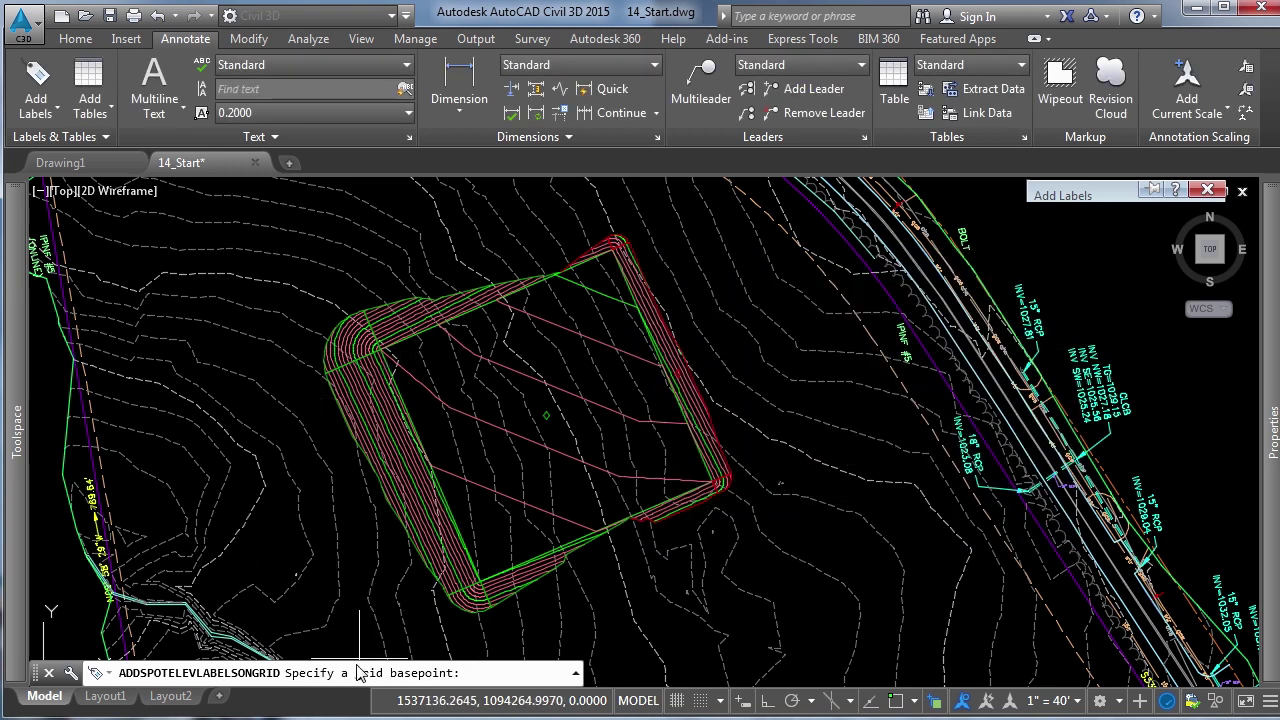
Place the grid basepoint southwest of the pad, keep the rotation at 0, and set the Y spacing to 10.
middle_drag(391, 491, 366, 426)
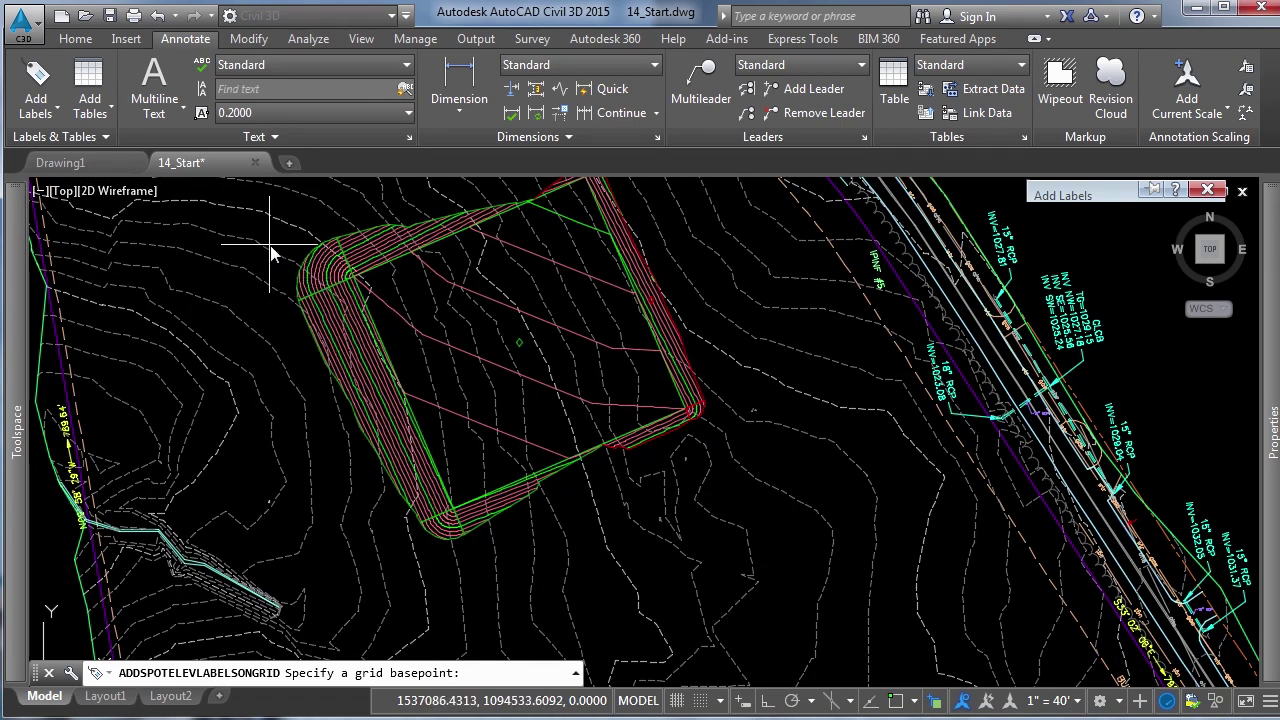
middle_drag(297, 271, 305, 303)
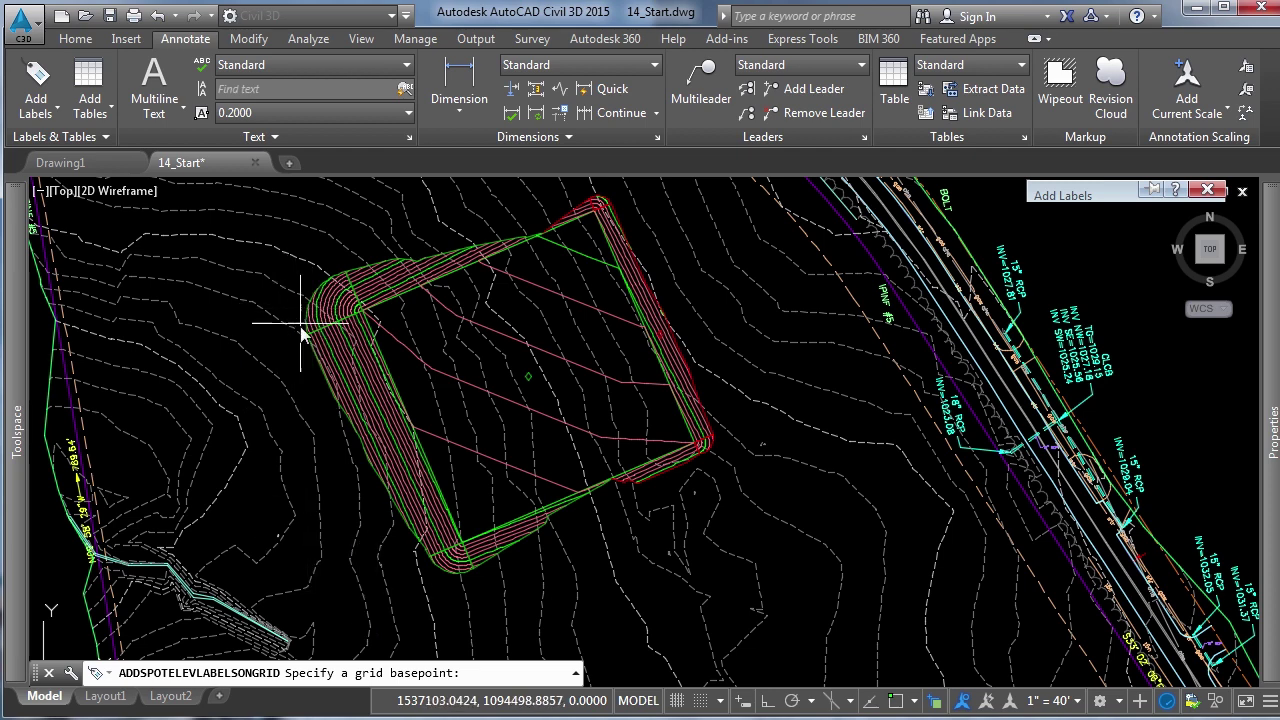
click(306, 597)
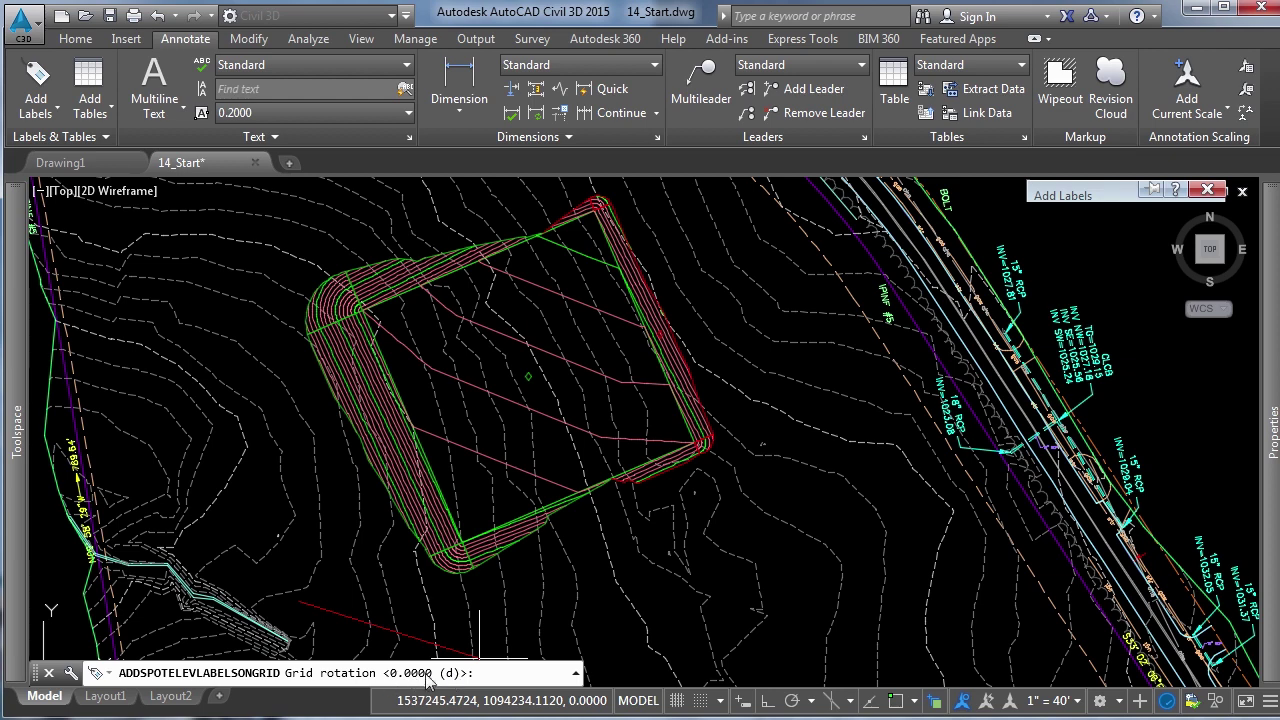
key(Return)
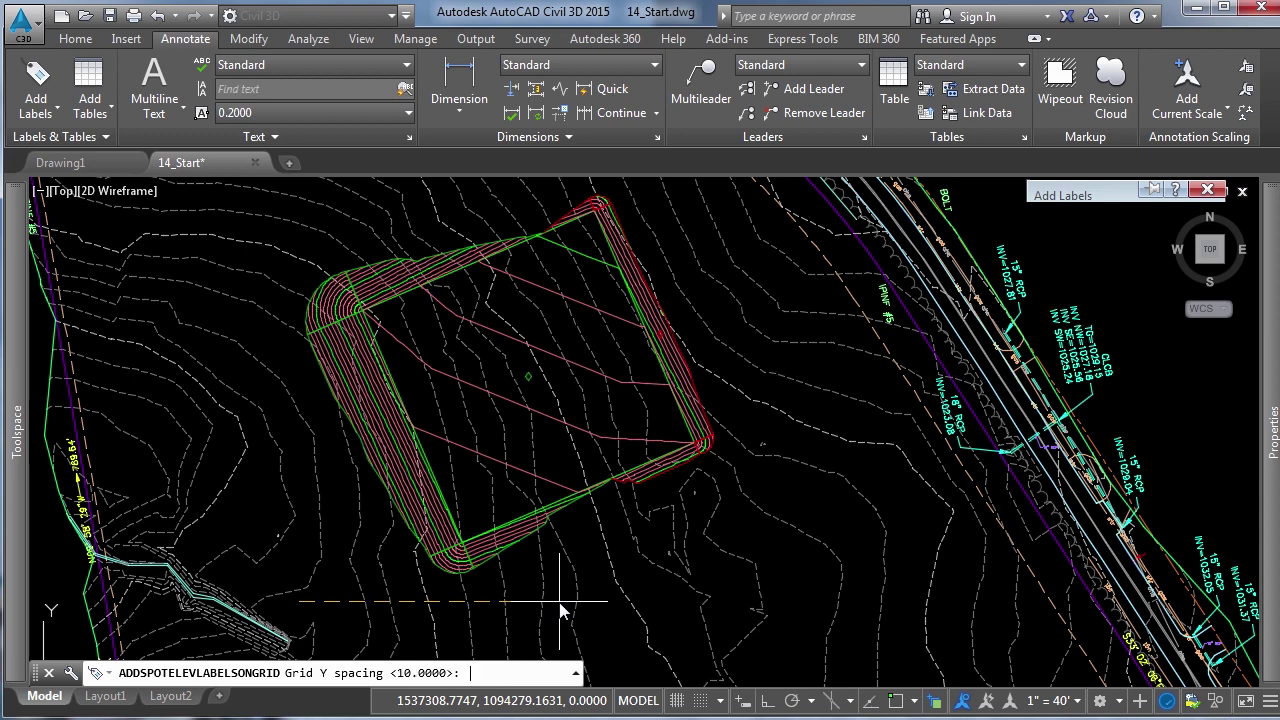
key(Return)
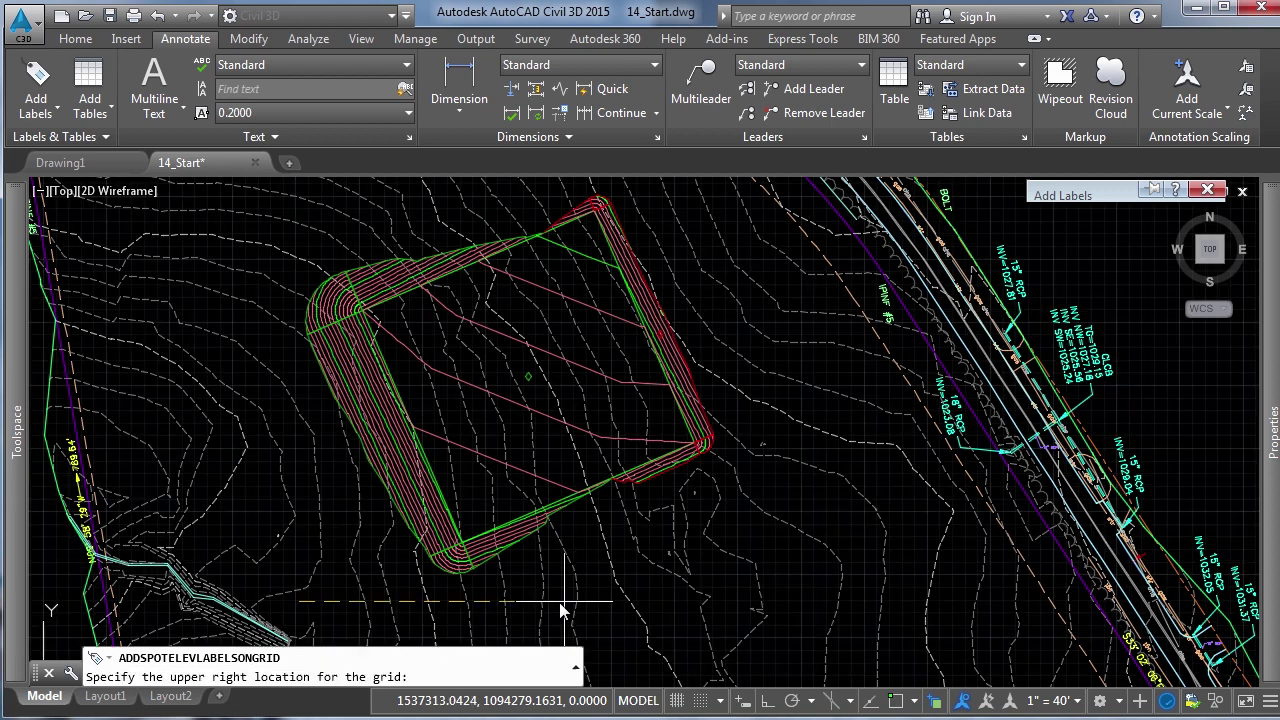
Place the grid's upper right corner northeast of the pad so that the grid encloses the whole pad grading.
scroll(545, 330, up, 2)
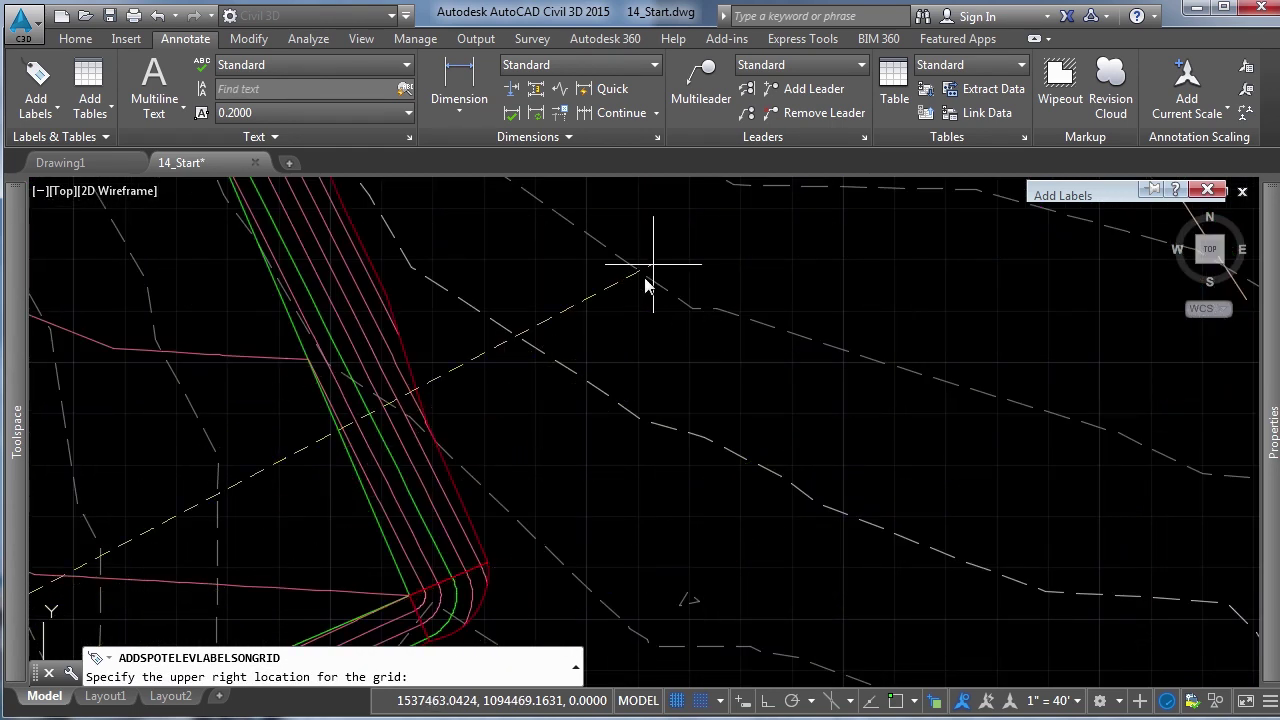
scroll(479, 380, down, 3)
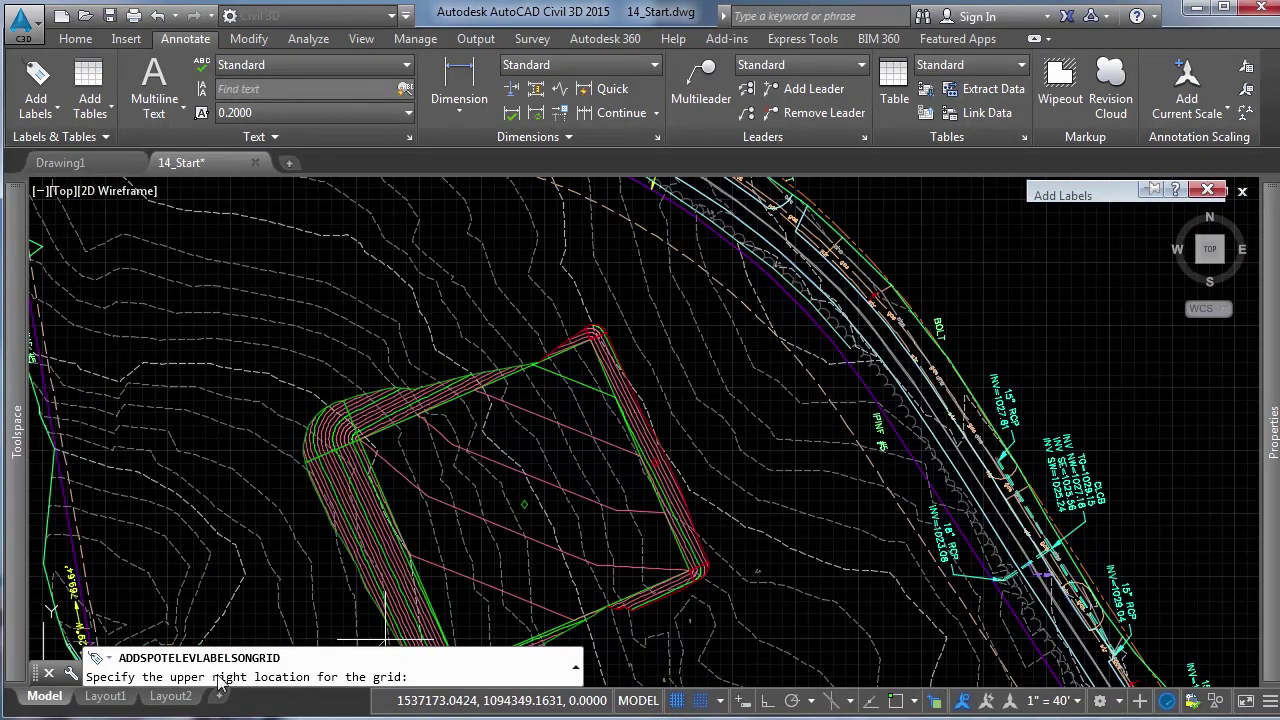
click(726, 312)
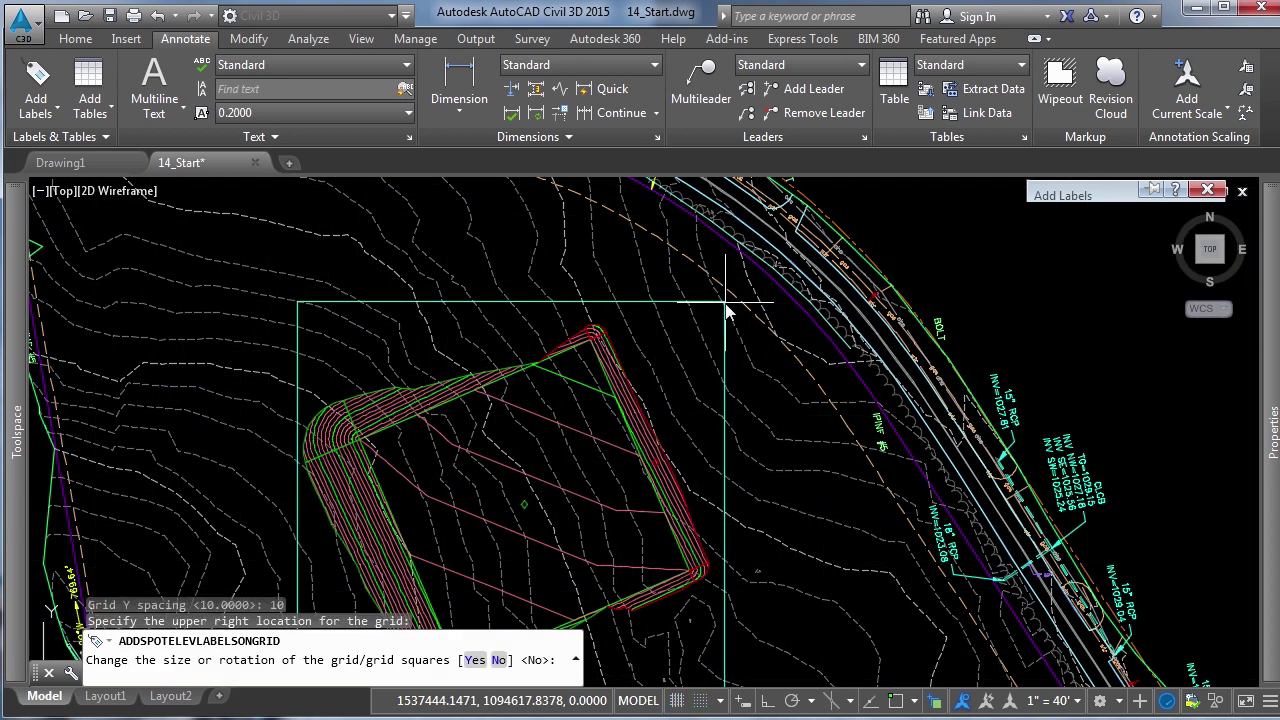
middle_drag(605, 318, 628, 277)
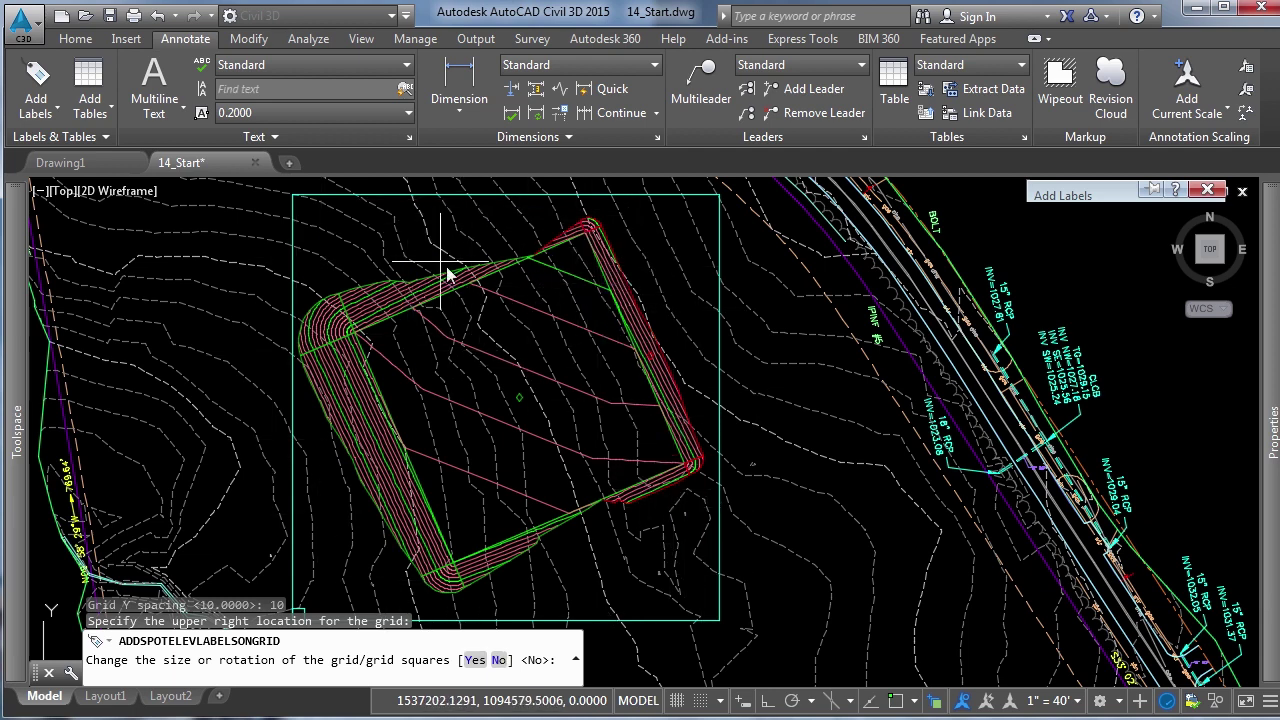
Finish the label grid over the pad without changing the size or rotation of the grid squares.
mouse_move(652, 540)
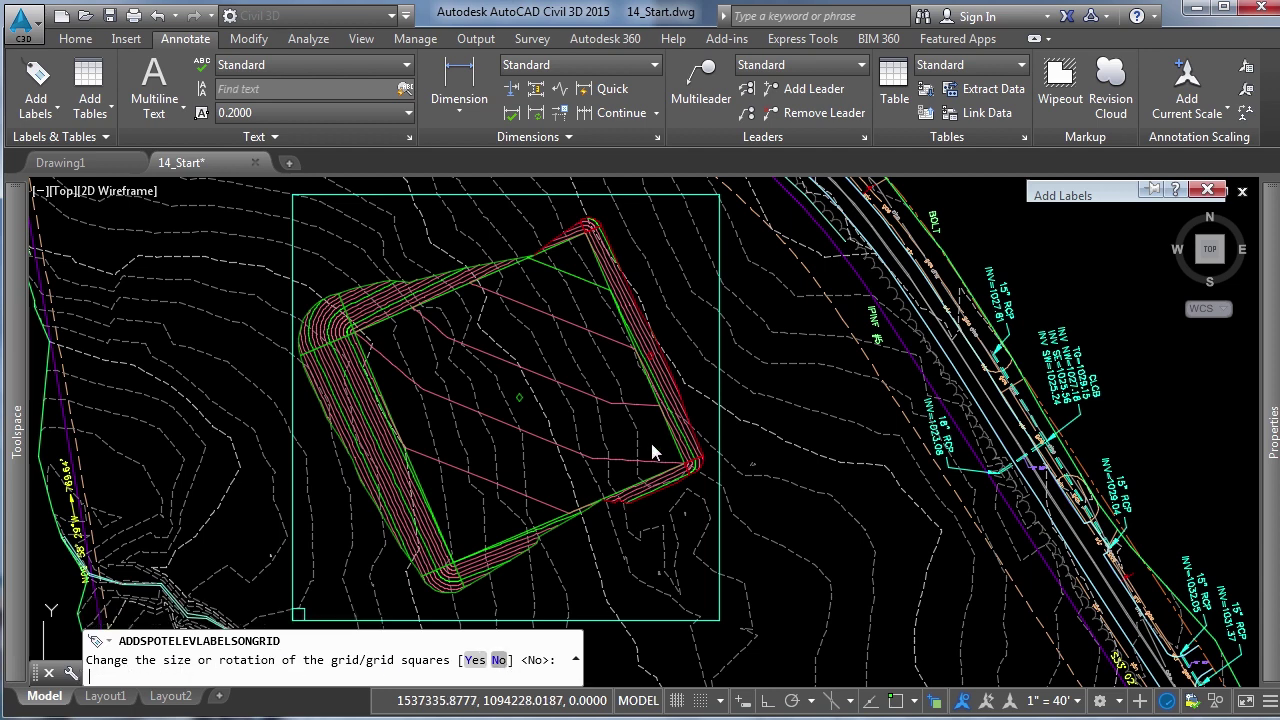
text(N)
key(Return)
scroll(640, 465, up, 2)
scroll(632, 472, up, 2)
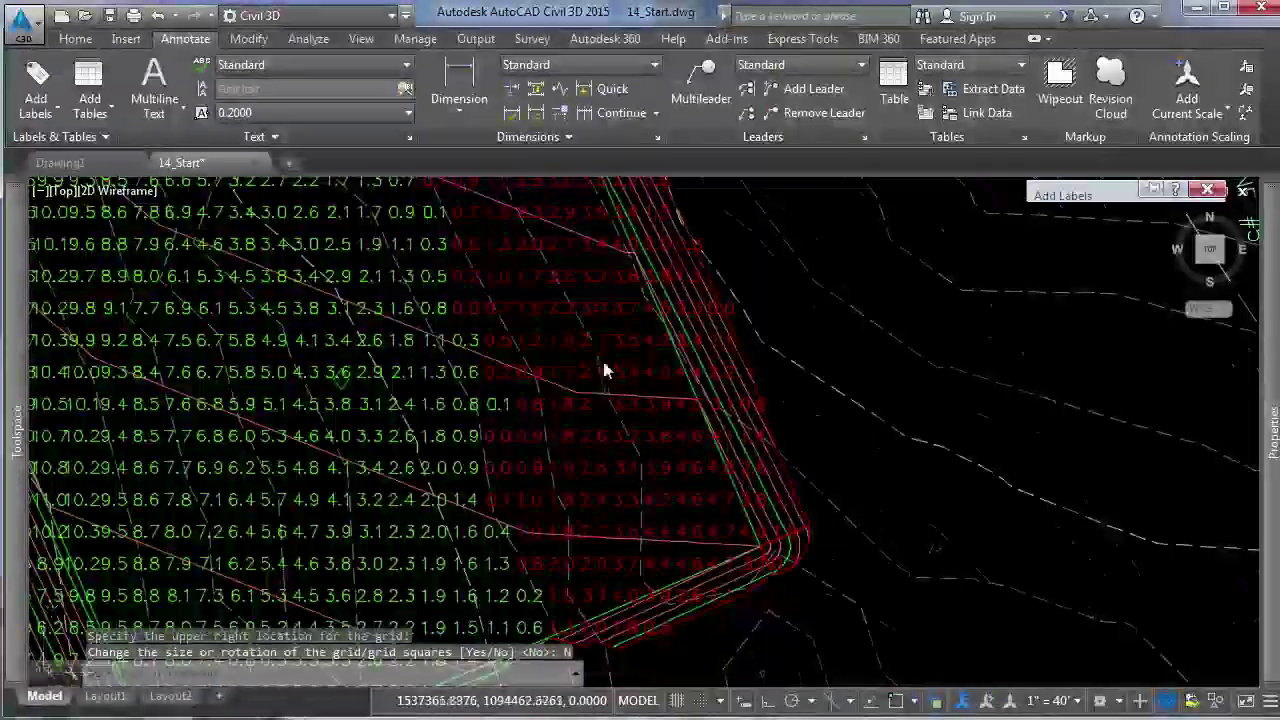
scroll(606, 366, down, 2)
middle_drag(487, 429, 571, 409)
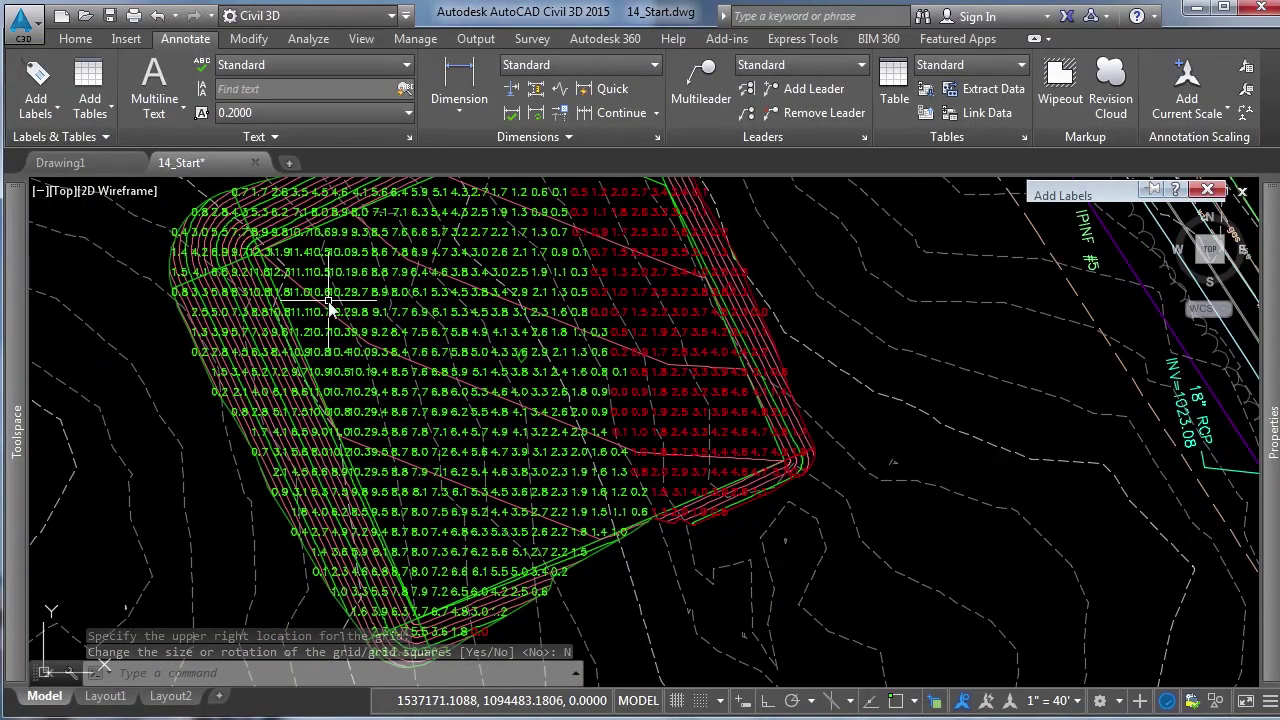
Set the model space annotation scale to 1" = 20' so the grid labels on the pad shrink.
click(1070, 706)
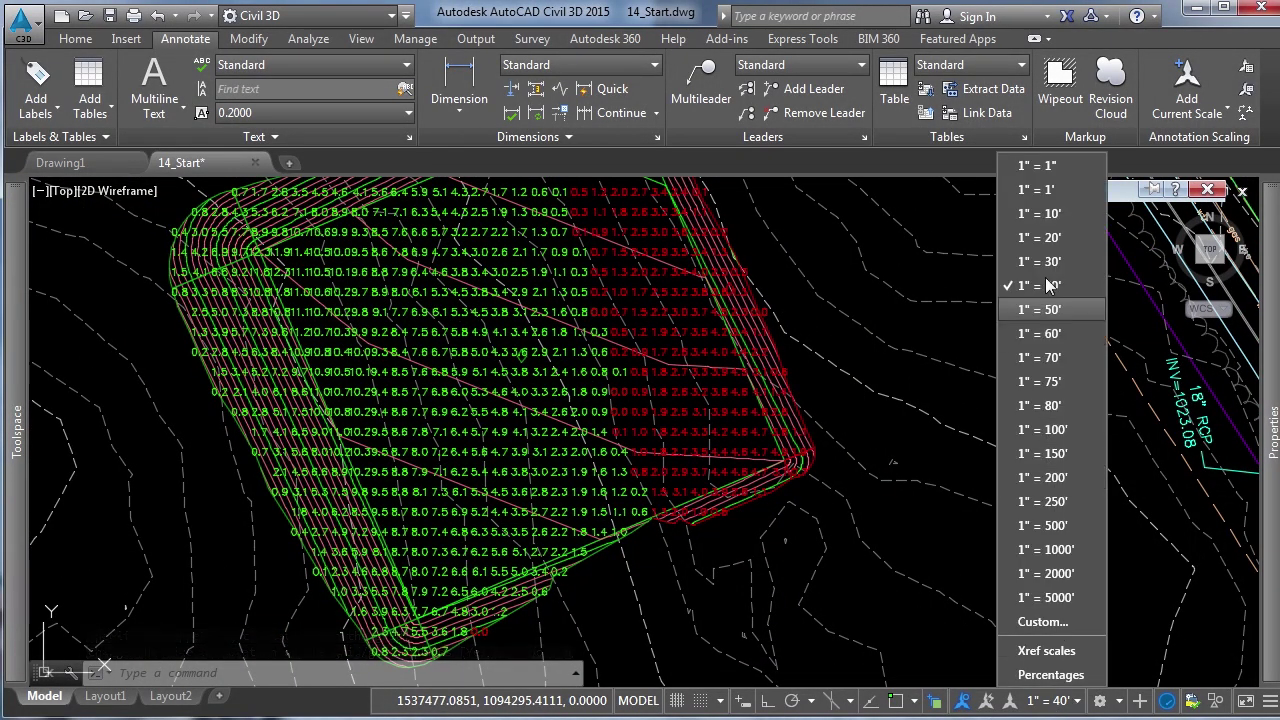
click(1048, 247)
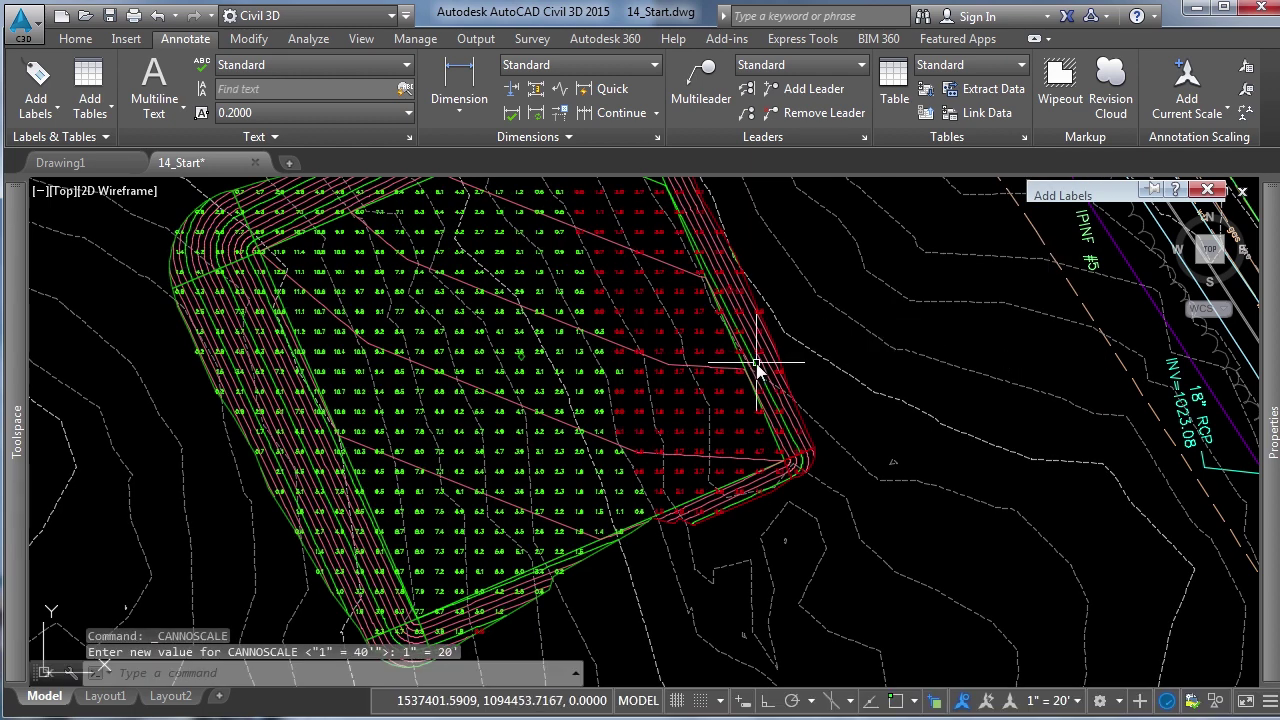
scroll(660, 405, up, 2)
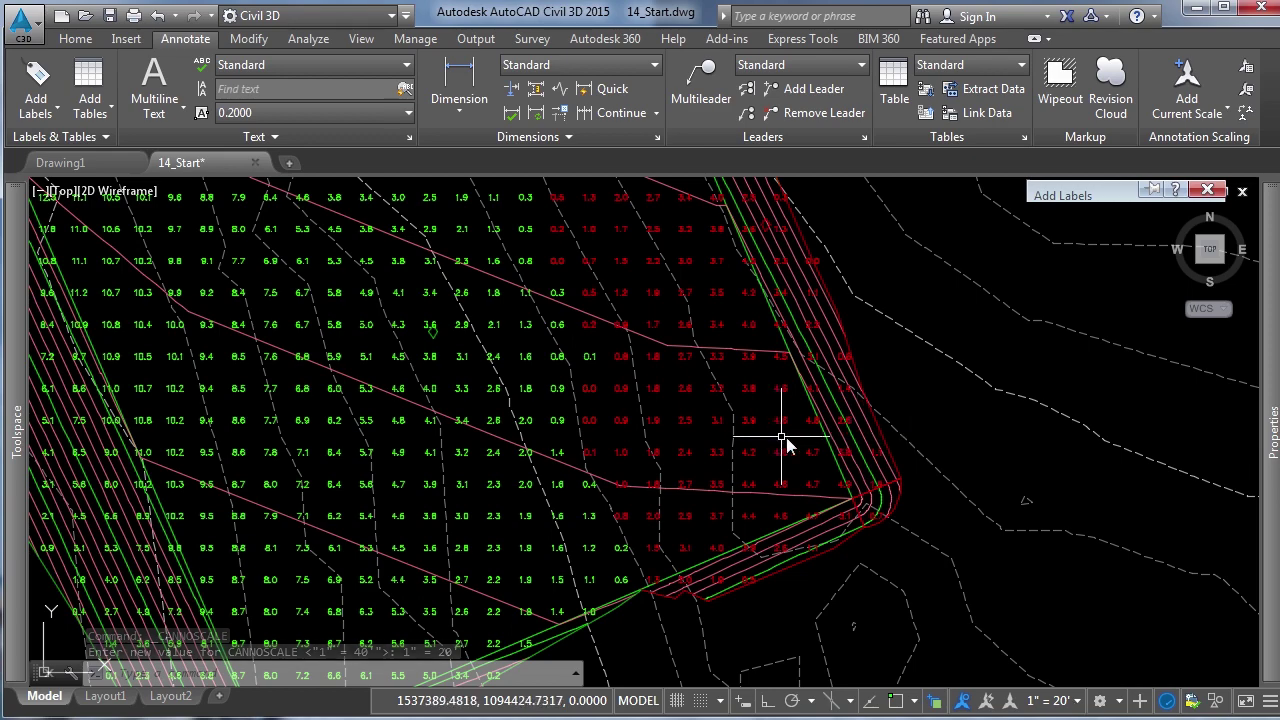
scroll(800, 415, down, 2)
middle_drag(851, 406, 357, 443)
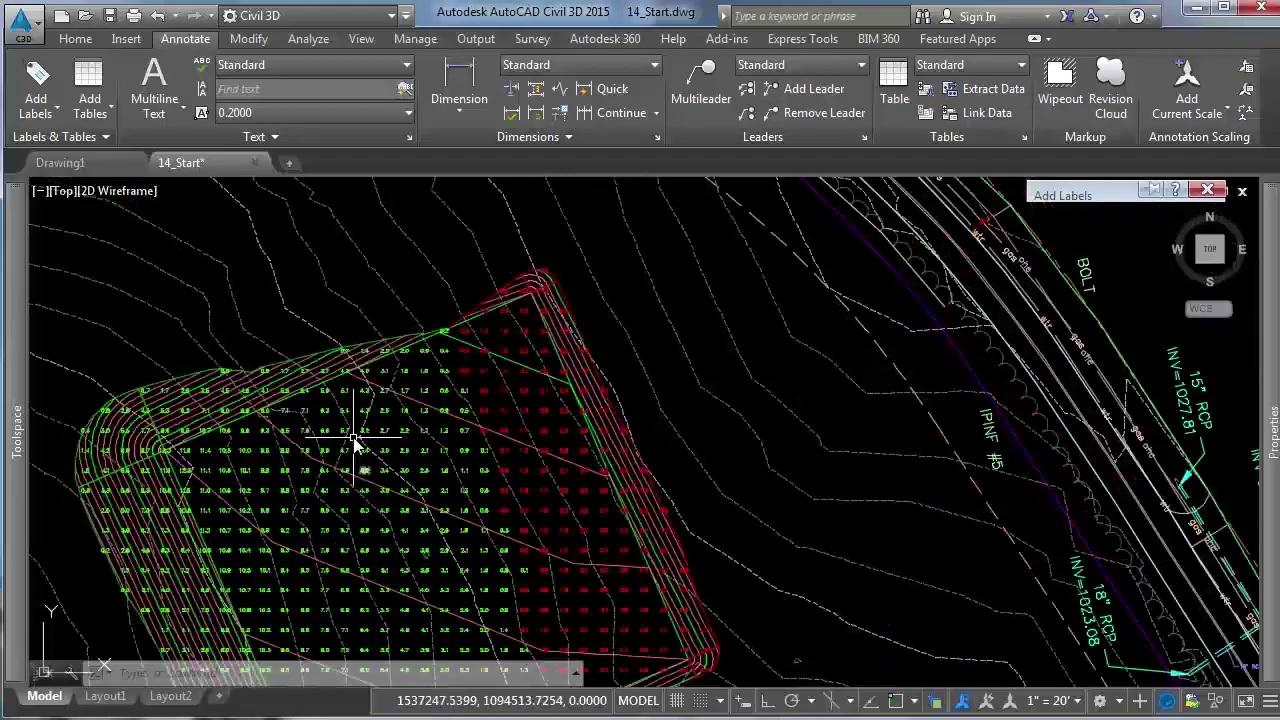
Examine the individual cut and fill labels in the northern part of the pad, selecting one of them.
scroll(420, 400, up, 2)
scroll(493, 343, up, 3)
click(540, 355)
click(588, 345)
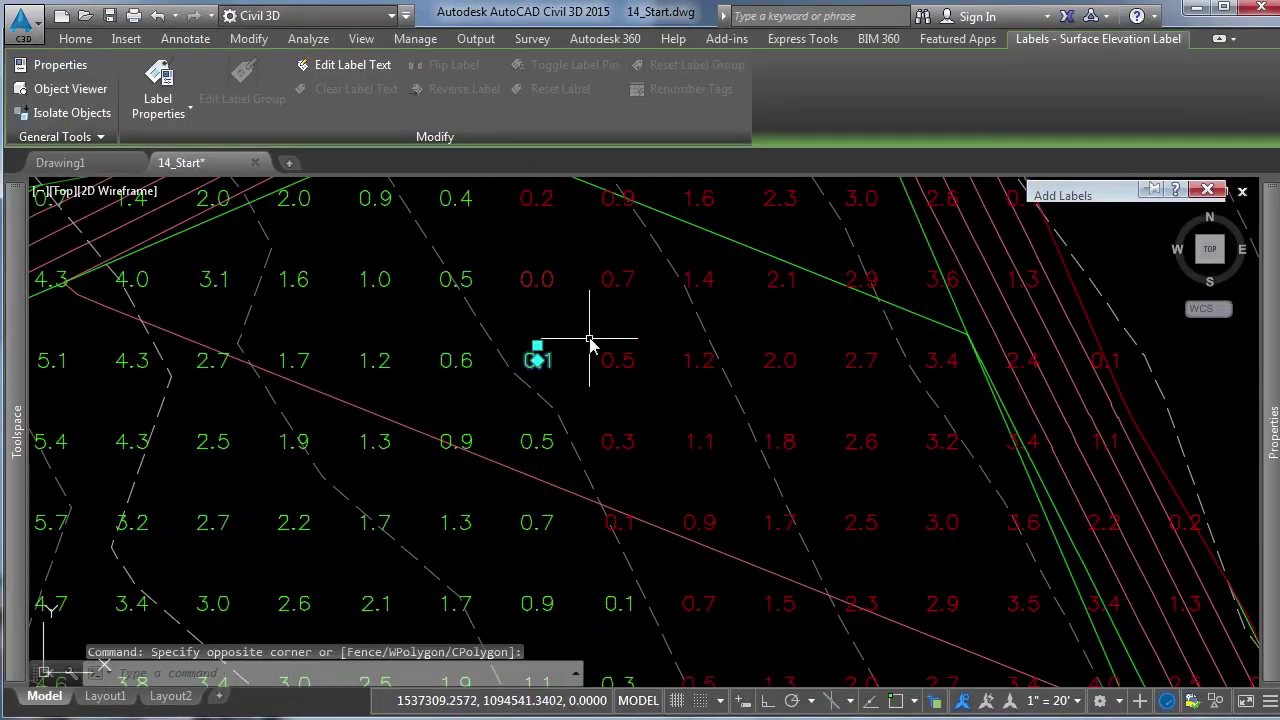
scroll(563, 367, up, 1)
key(Escape)
key(Escape)
scroll(621, 360, down, 2)
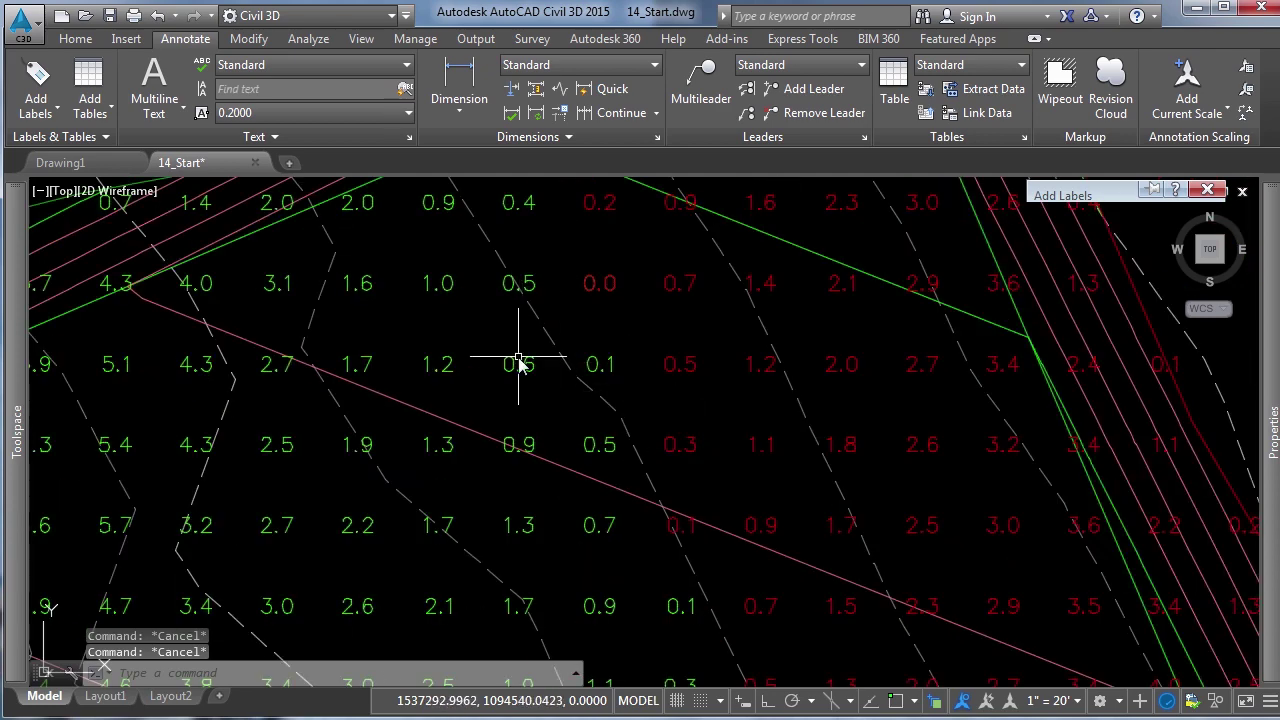
scroll(552, 343, down, 2)
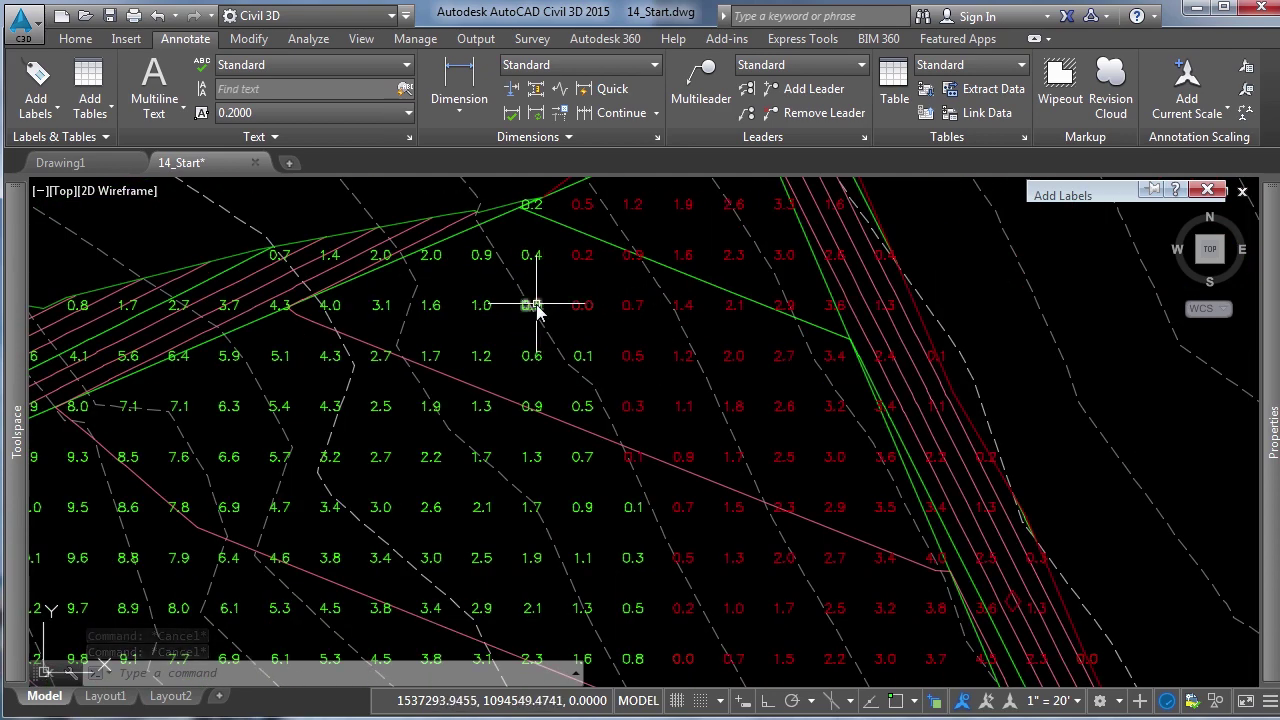
scroll(706, 431, down, 3)
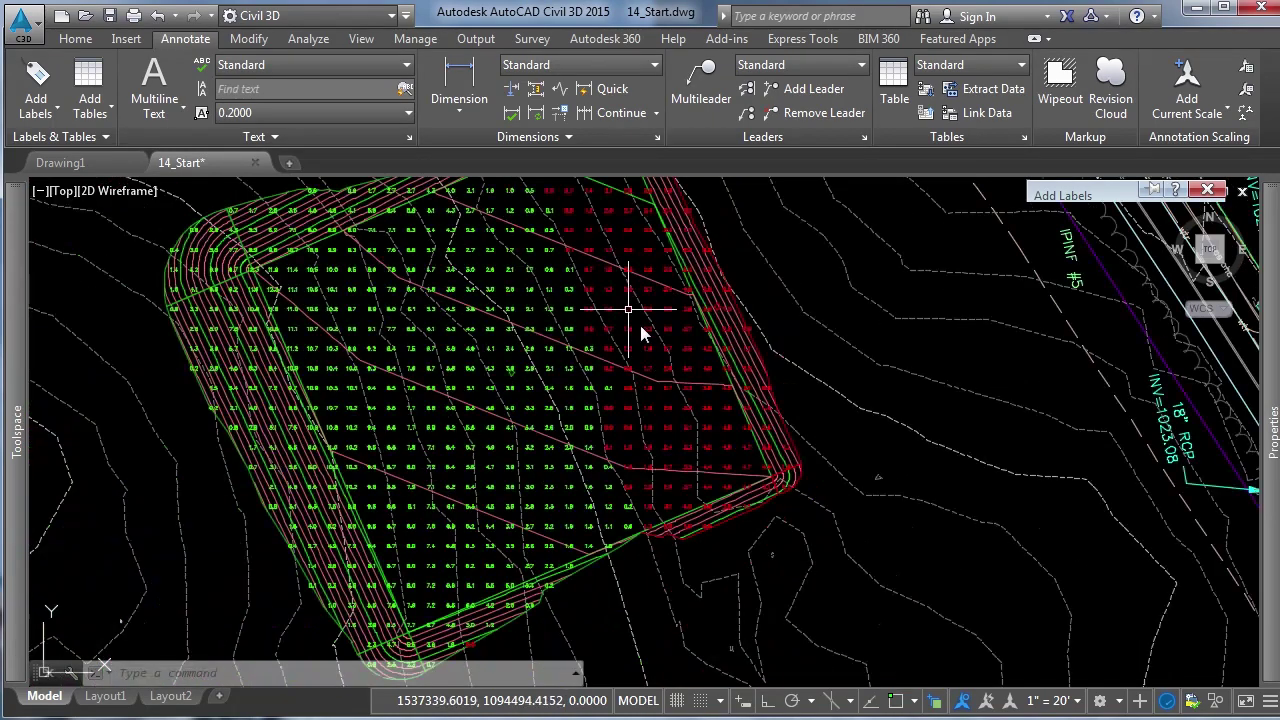
Try to move a single red 0.9 grid label to a nearby location on the pad.
scroll(671, 451, up, 3)
click(589, 396)
scroll(590, 398, up, 5)
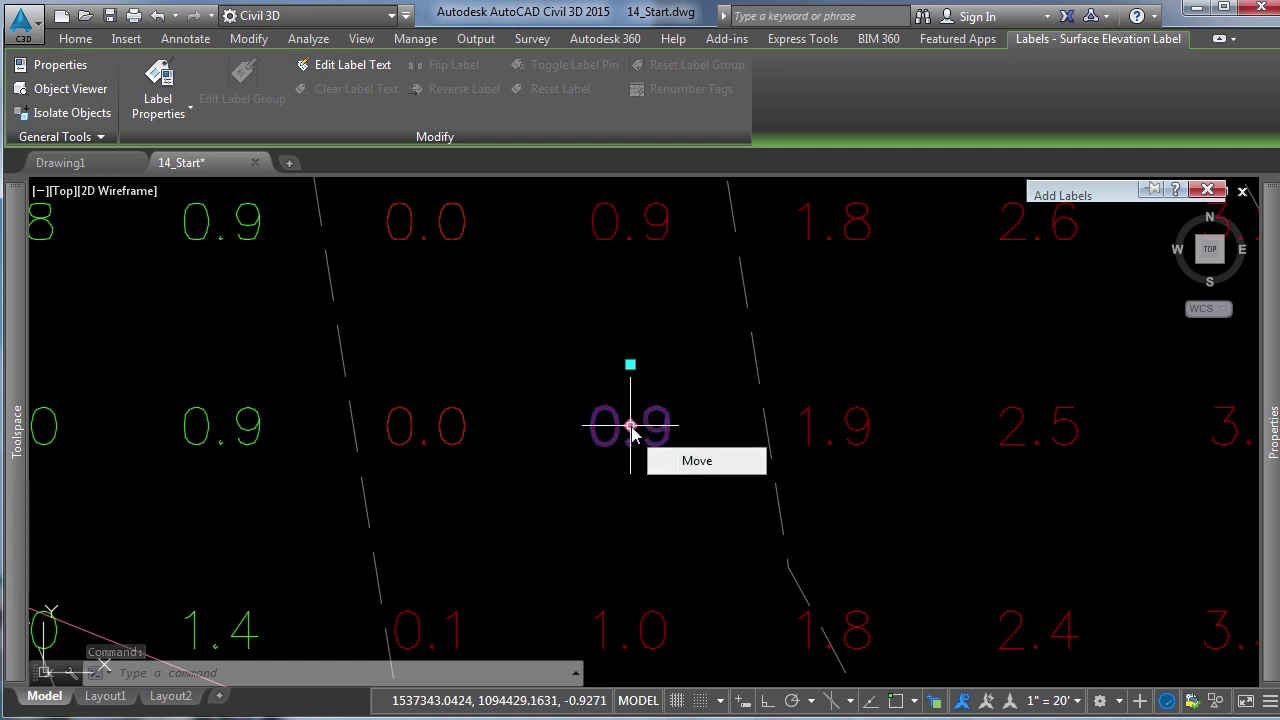
click(630, 427)
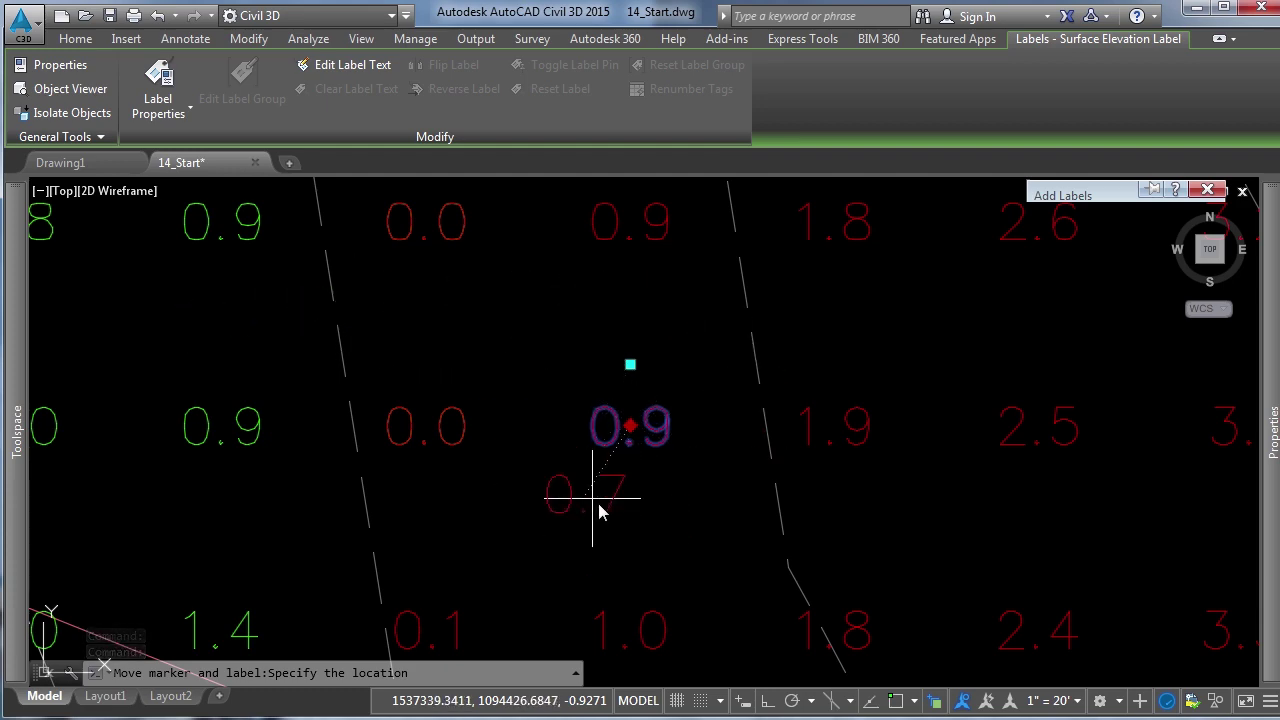
key(Escape)
scroll(760, 403, down, 5)
key(Escape)
scroll(720, 455, down, 4)
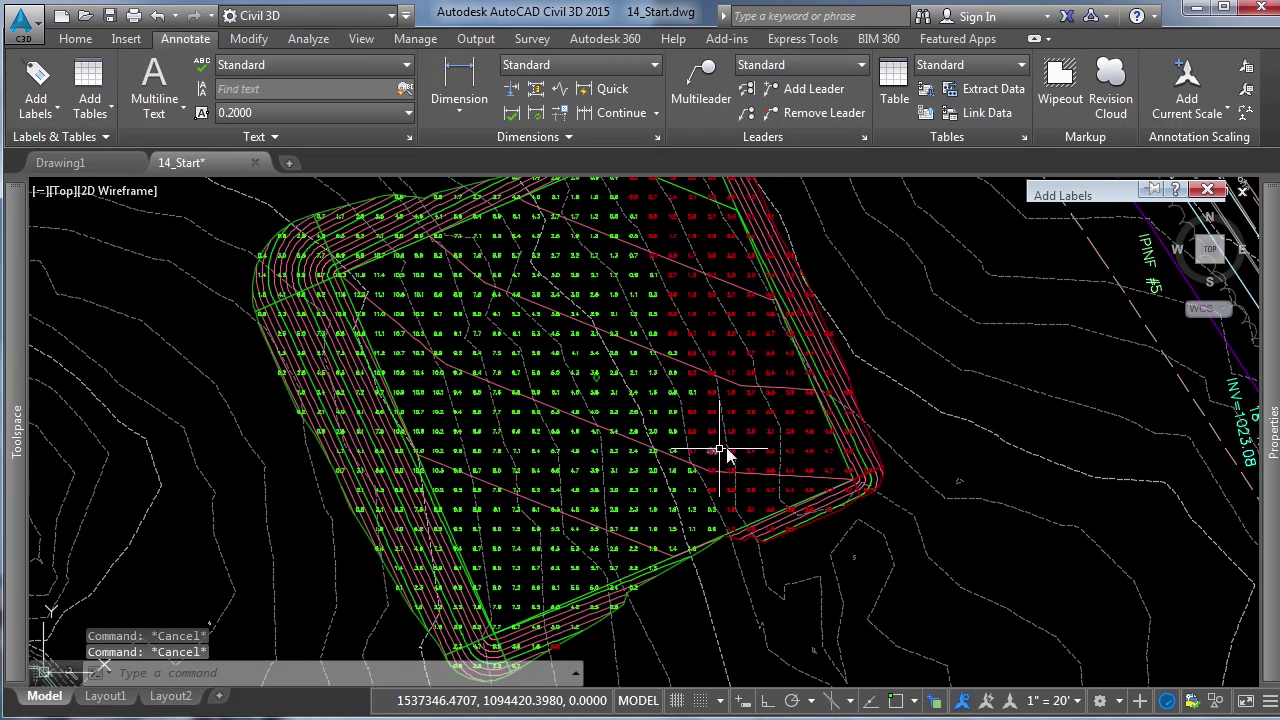
middle_drag(737, 452, 727, 430)
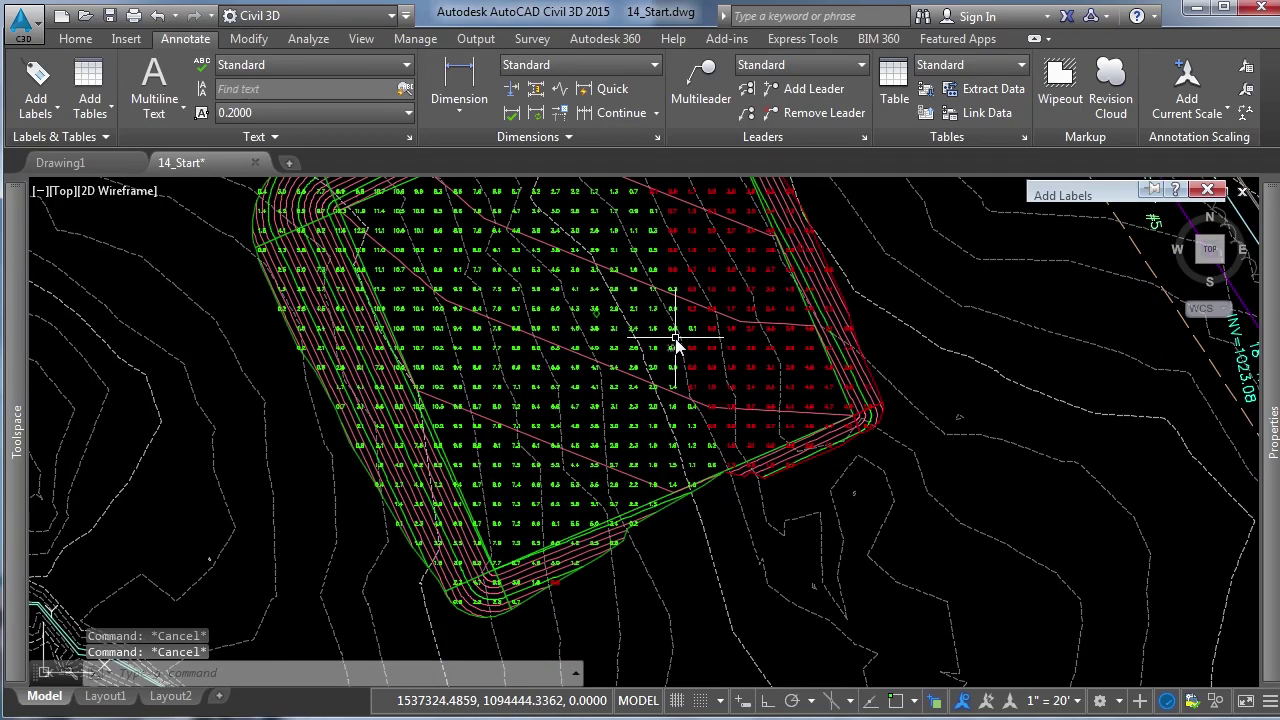
scroll(668, 355, up, 3)
scroll(690, 320, down, 3)
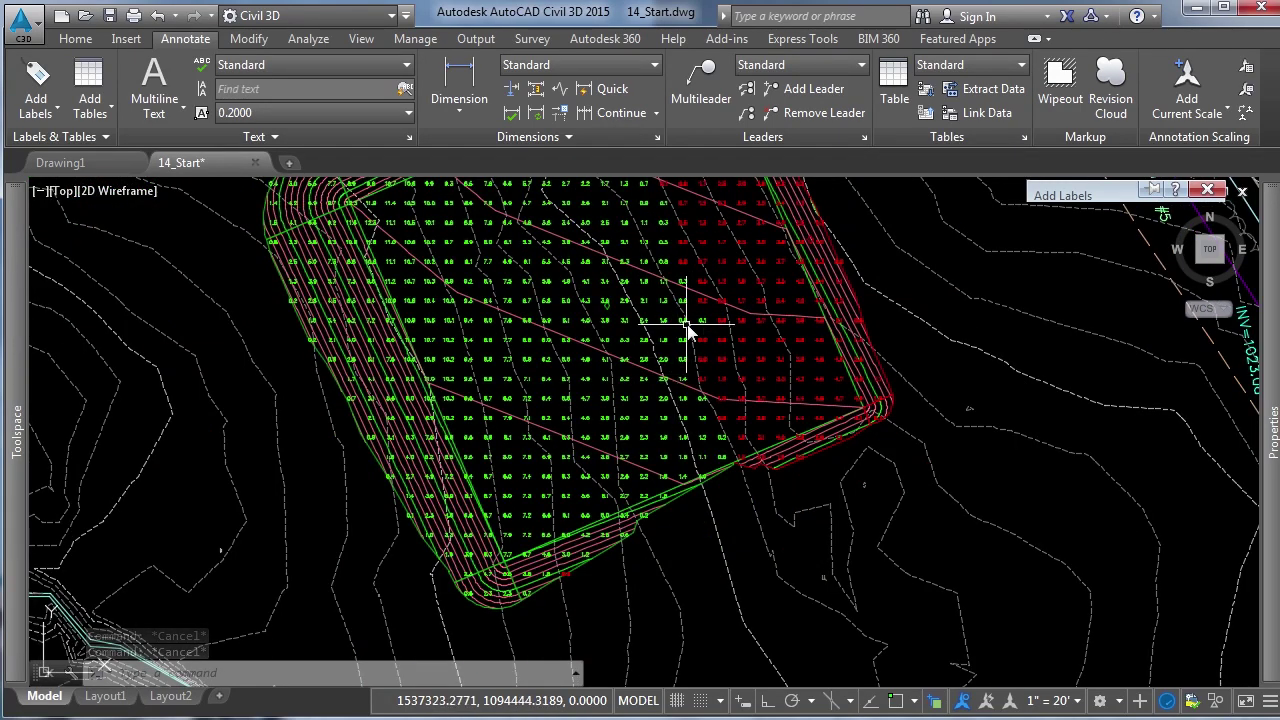
scroll(686, 323, up, 1)
scroll(497, 497, down, 1)
Open Layout1 and stretch the viewport's upper right corner out to the printable margin of the sheet.
click(104, 695)
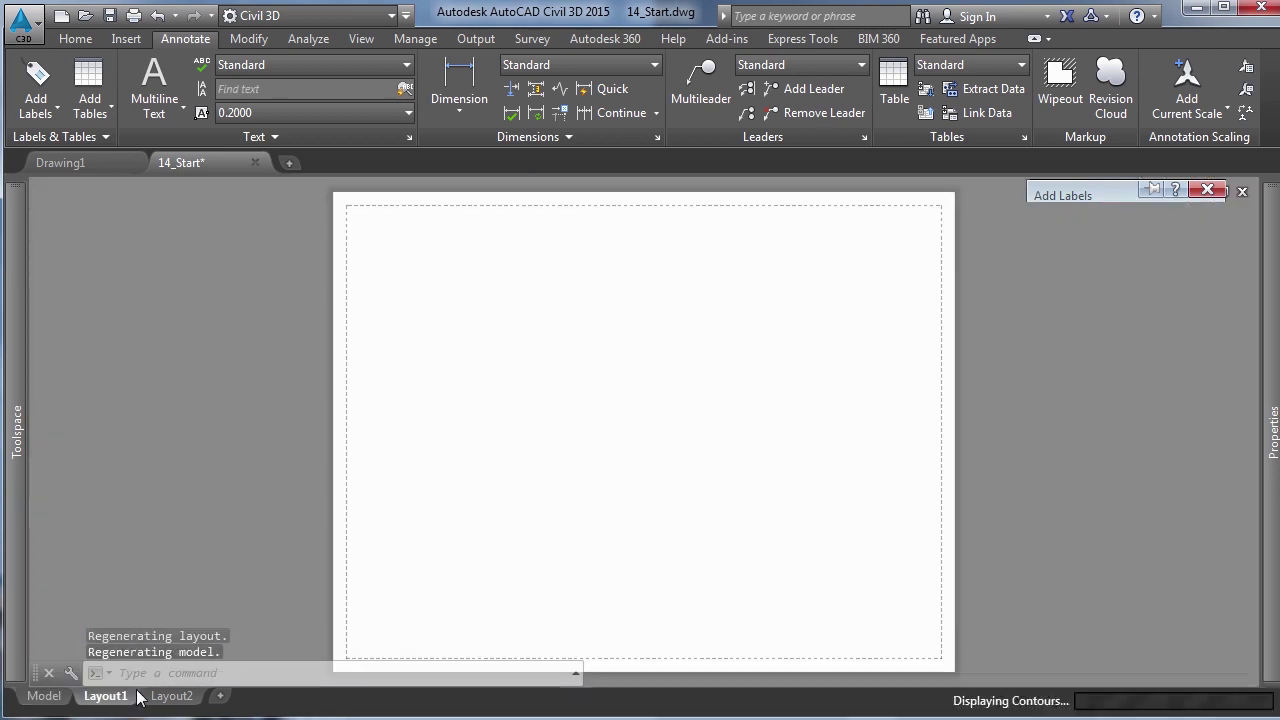
click(834, 354)
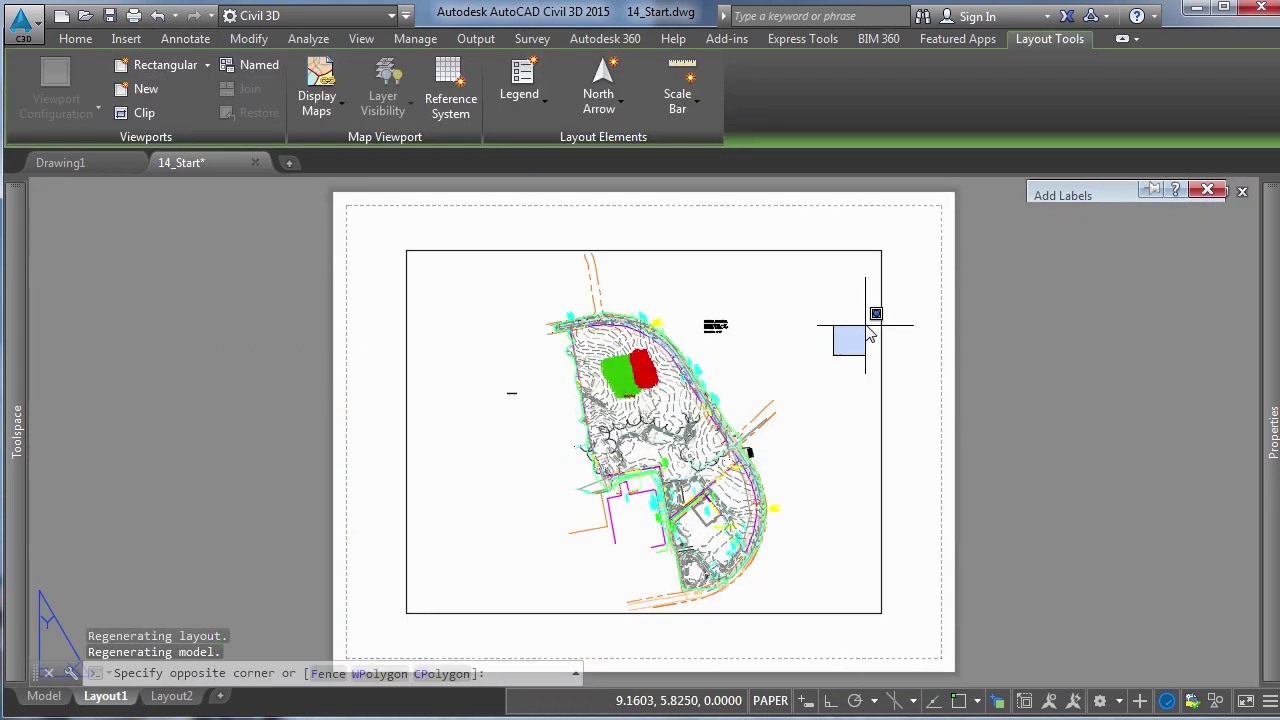
double_click(834, 343)
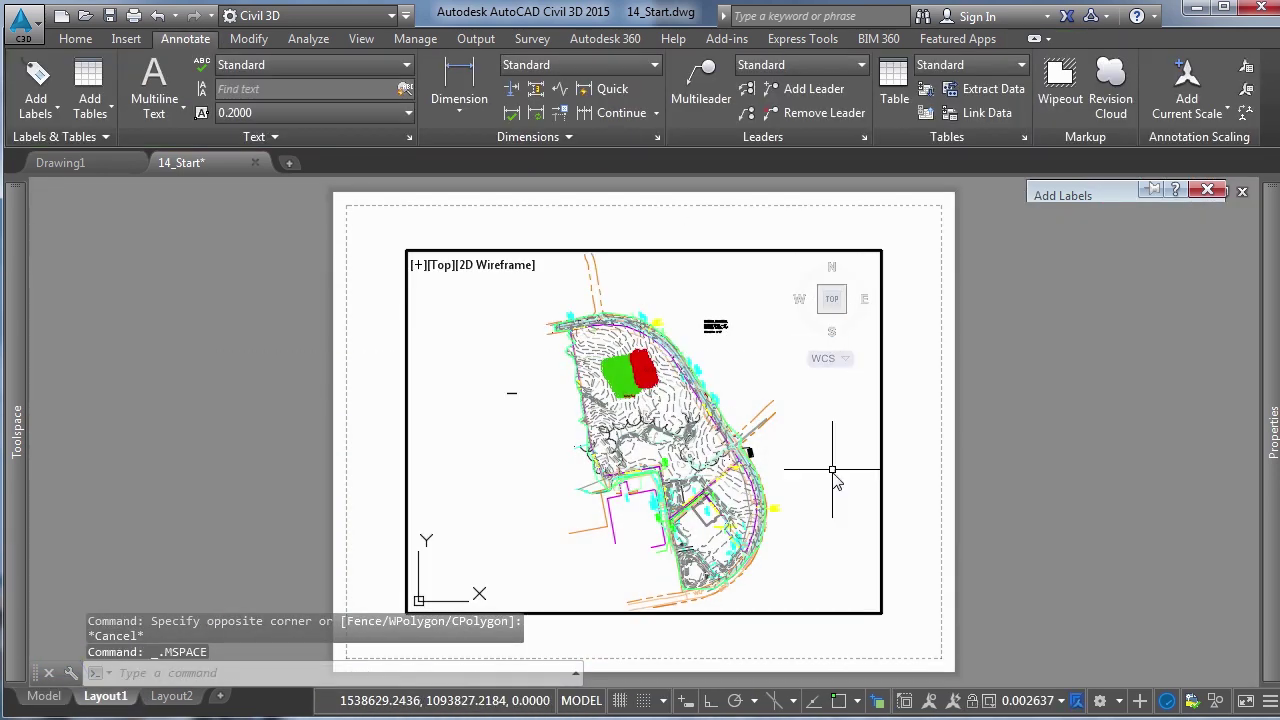
double_click(900, 360)
click(889, 256)
click(881, 251)
scroll(890, 245, up, 2)
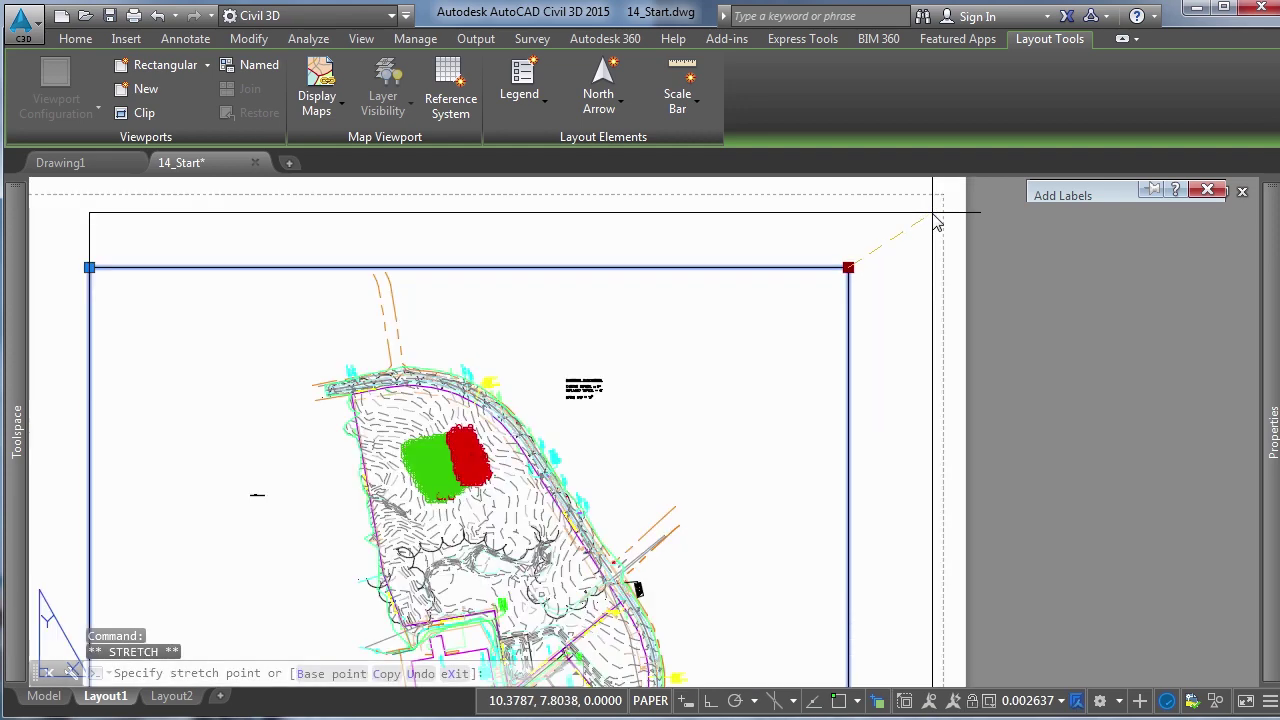
scroll(449, 503, up, 2)
key(Escape)
middle_drag(349, 592, 430, 440)
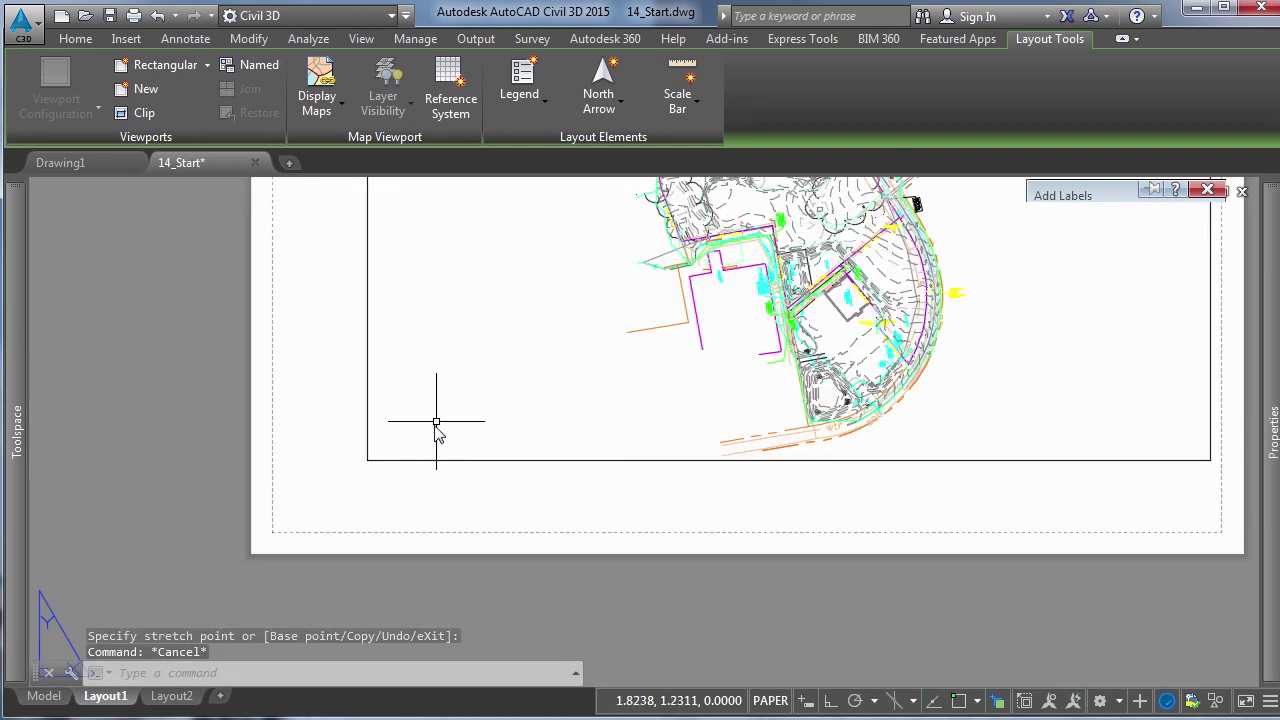
Stretch the viewport's lower left corner out to the printable margin of the sheet.
click(361, 476)
click(367, 461)
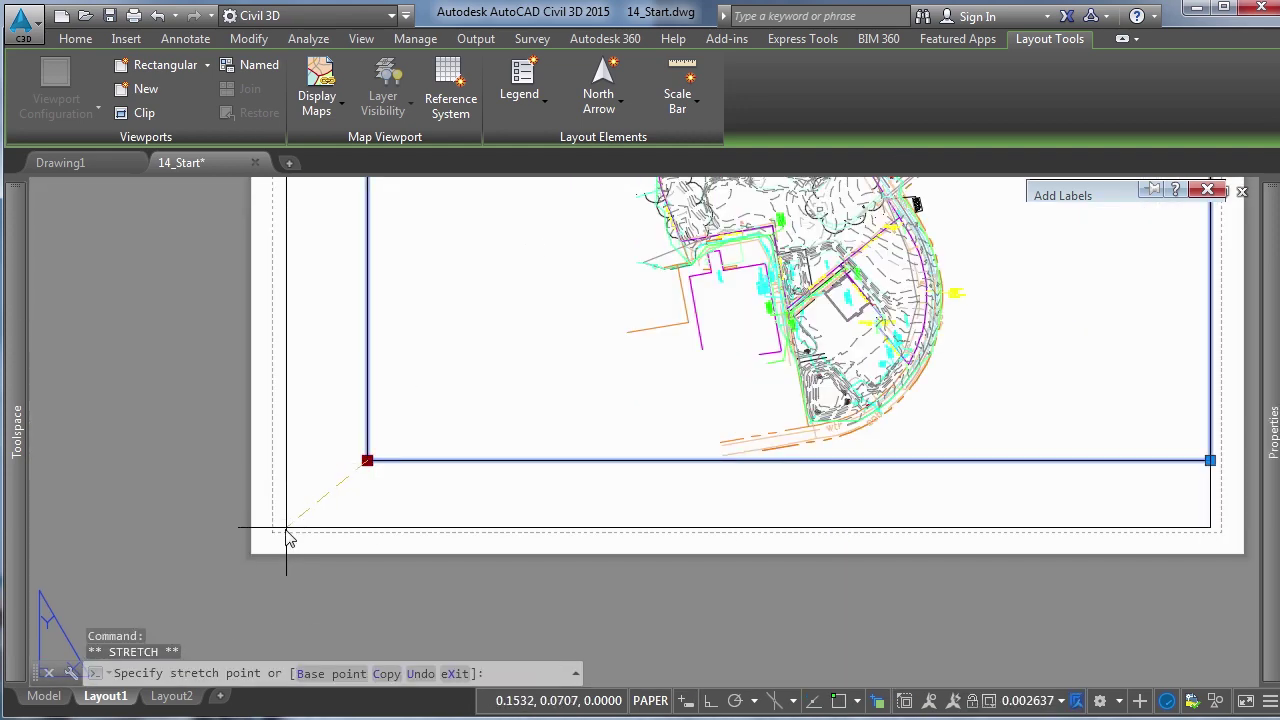
key(Escape)
key(Escape)
scroll(463, 340, up, 5)
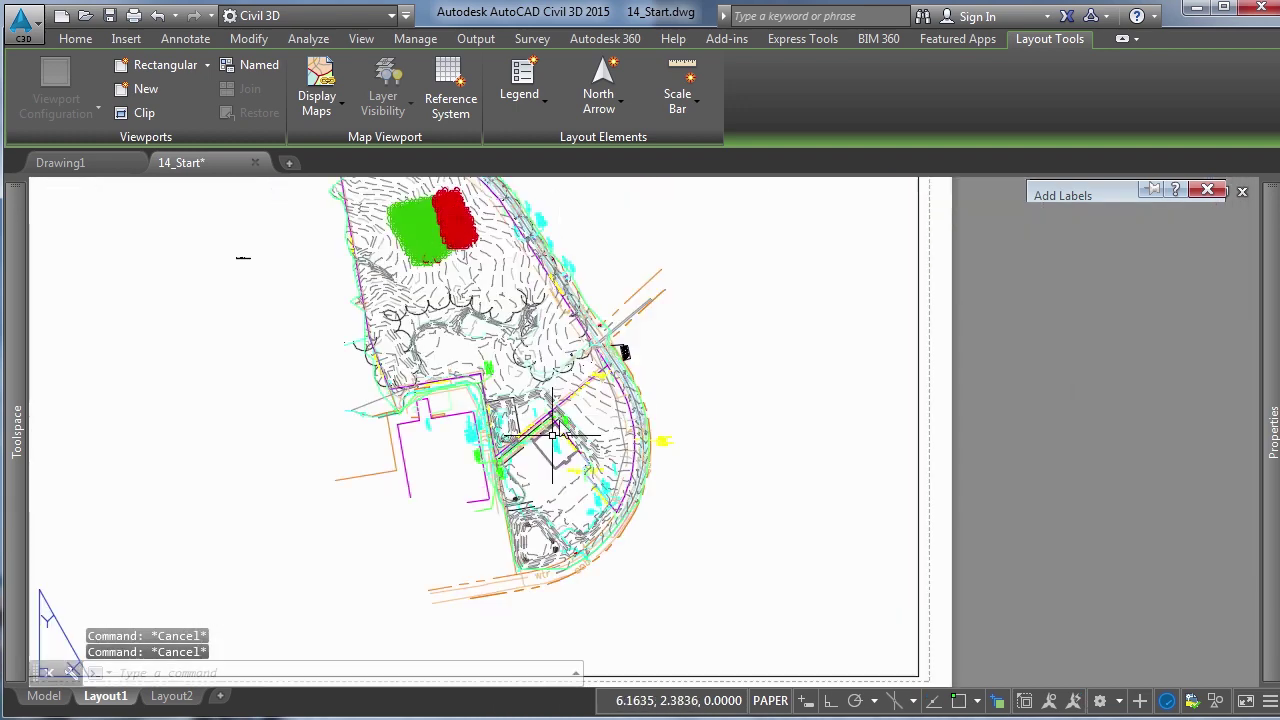
Activate the Layout1 viewport and set its scale to 1" = 10'.
double_click(463, 340)
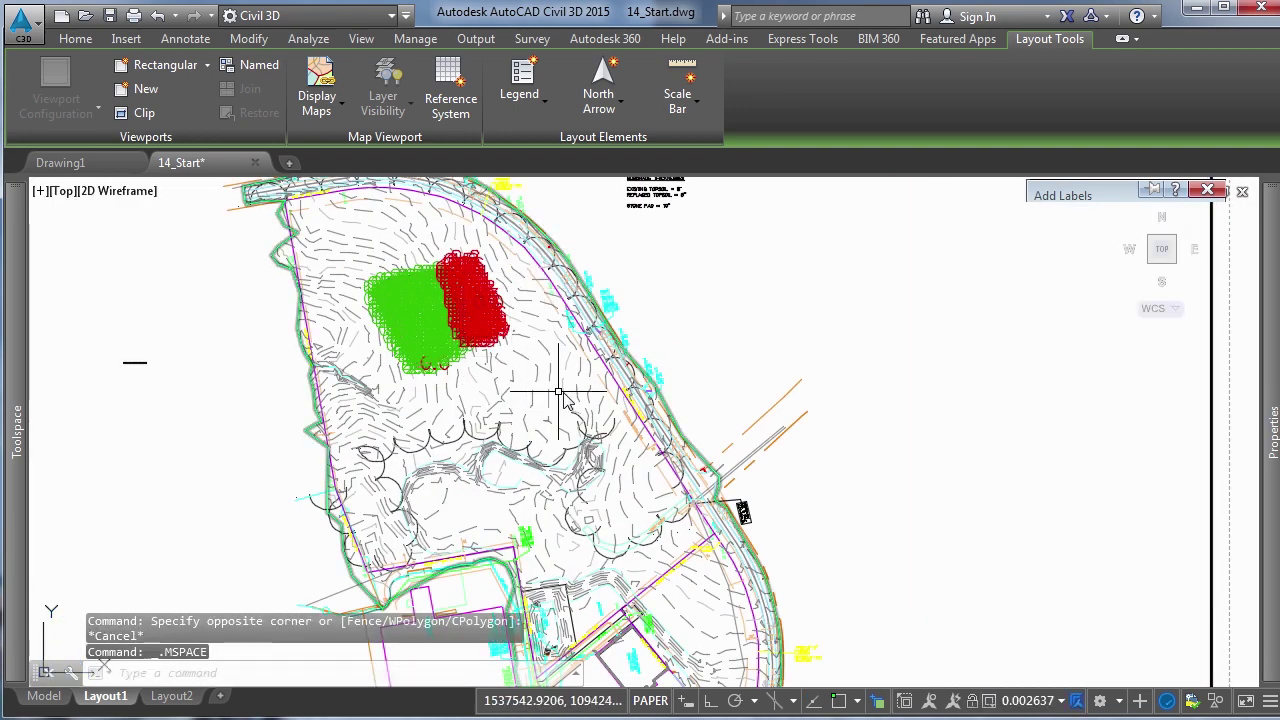
click(1060, 702)
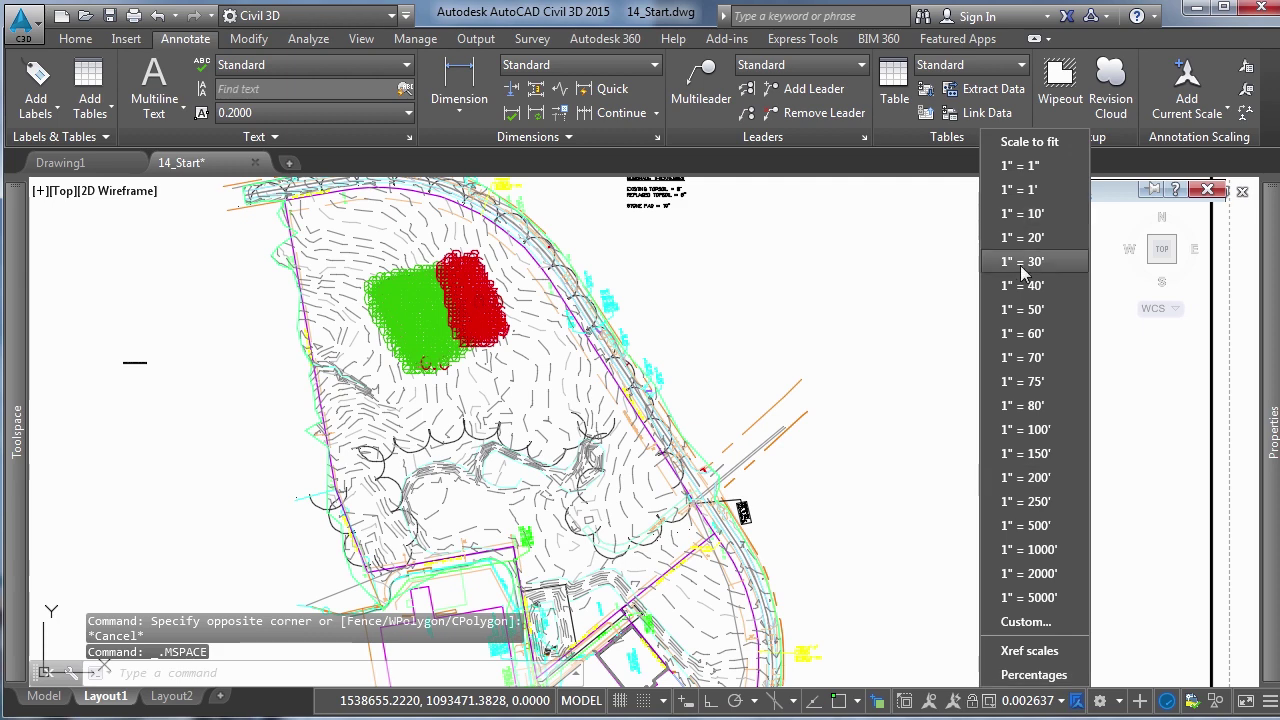
click(1021, 213)
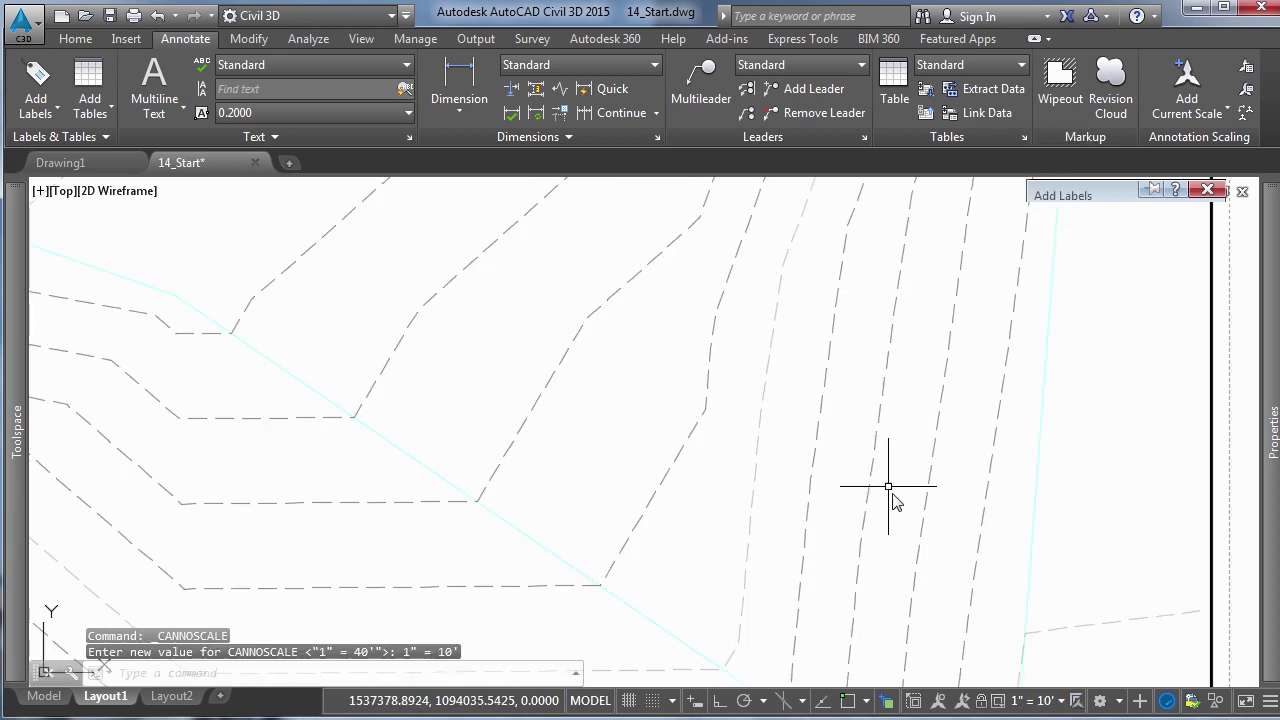
click(981, 701)
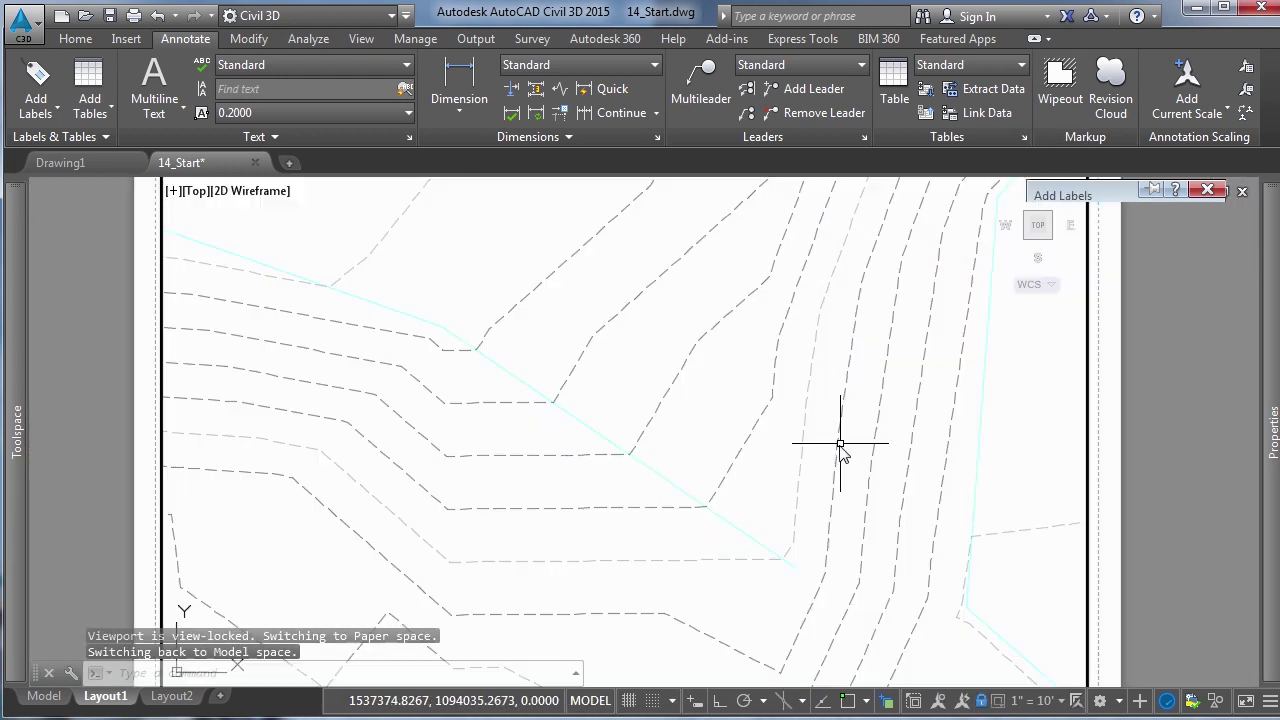
scroll(905, 588, down, 2)
click(981, 701)
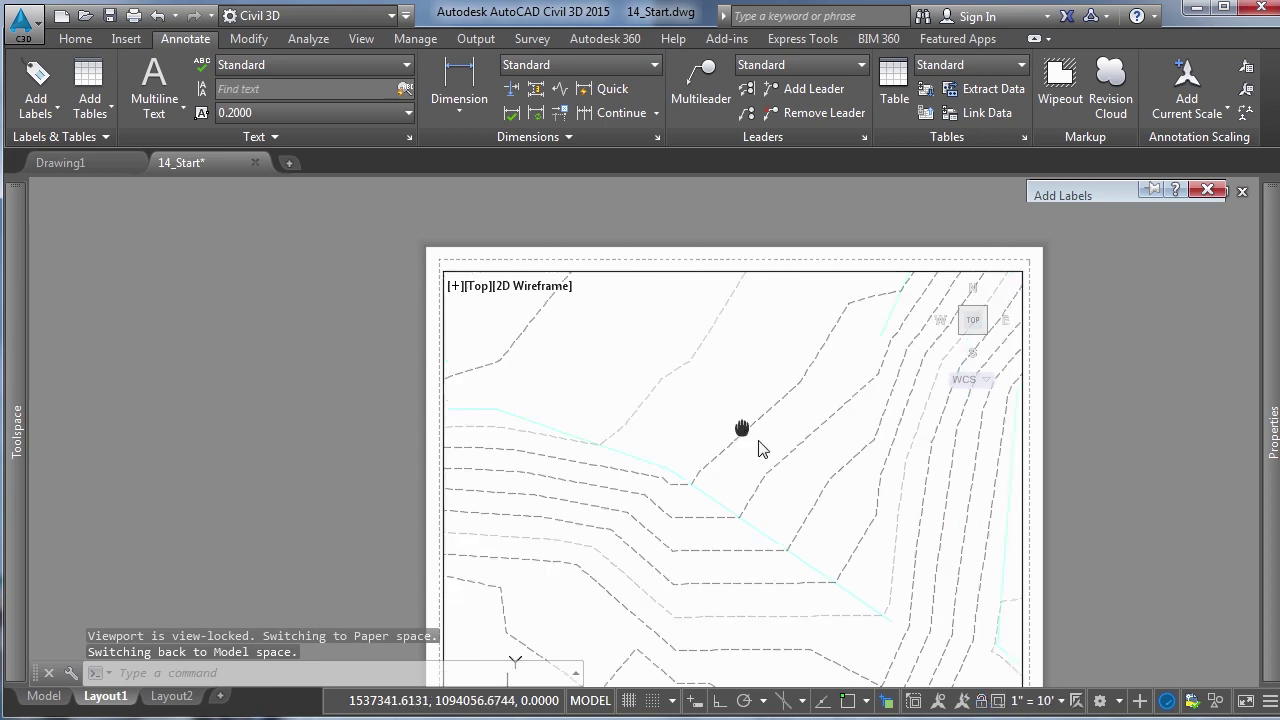
Bring the pad into the middle of the viewport and set the viewport scale to 1" = 20'.
scroll(740, 426, up, 3)
scroll(793, 388, down, 2)
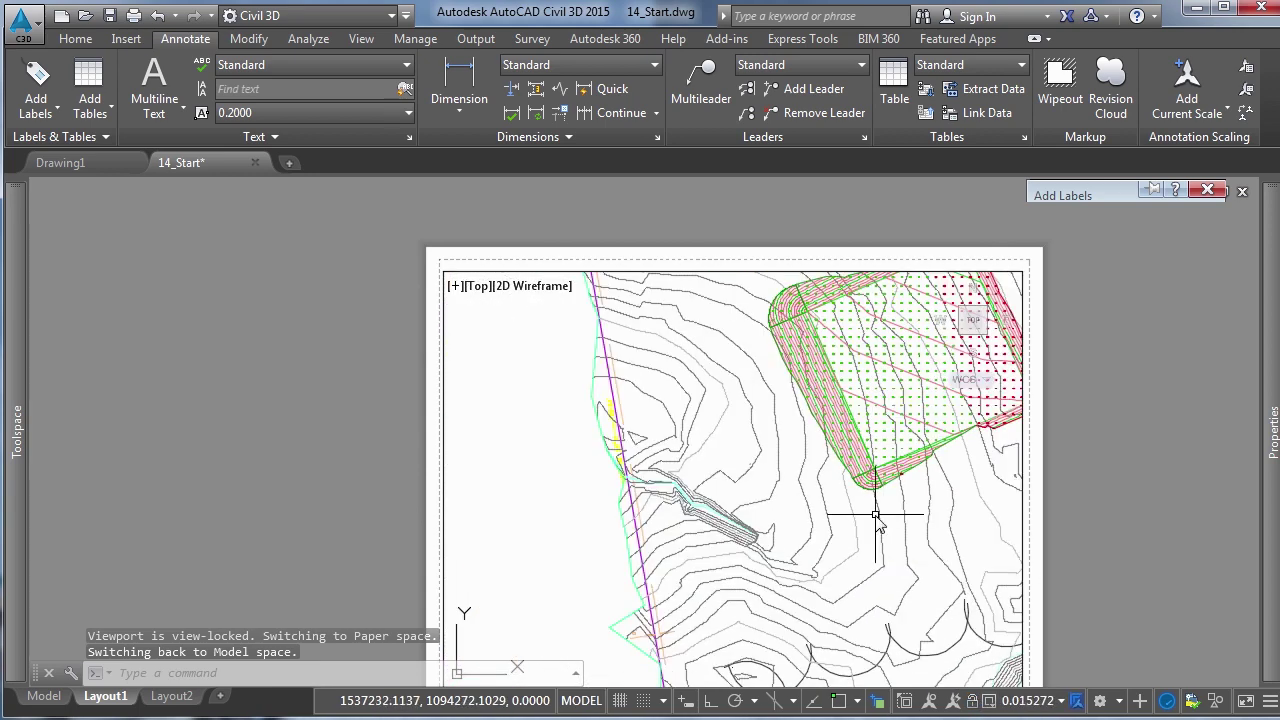
middle_drag(930, 320, 766, 571)
click(1061, 700)
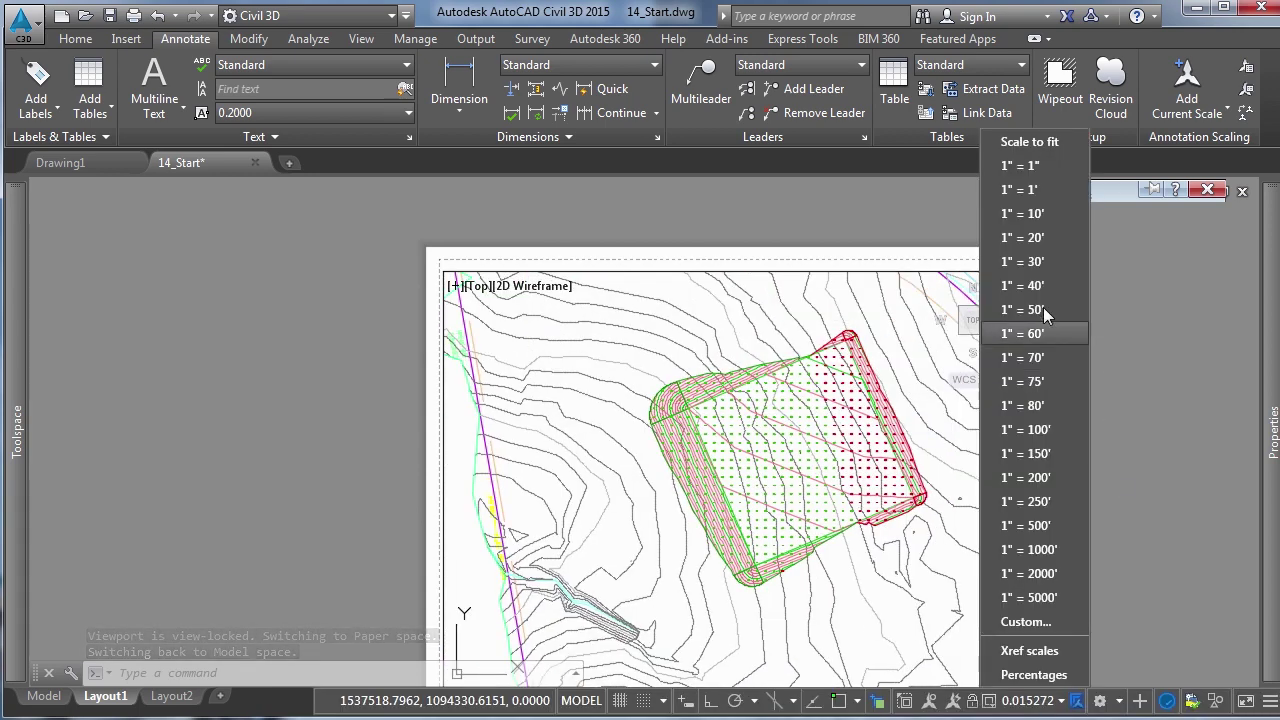
click(1046, 230)
middle_drag(868, 403, 668, 460)
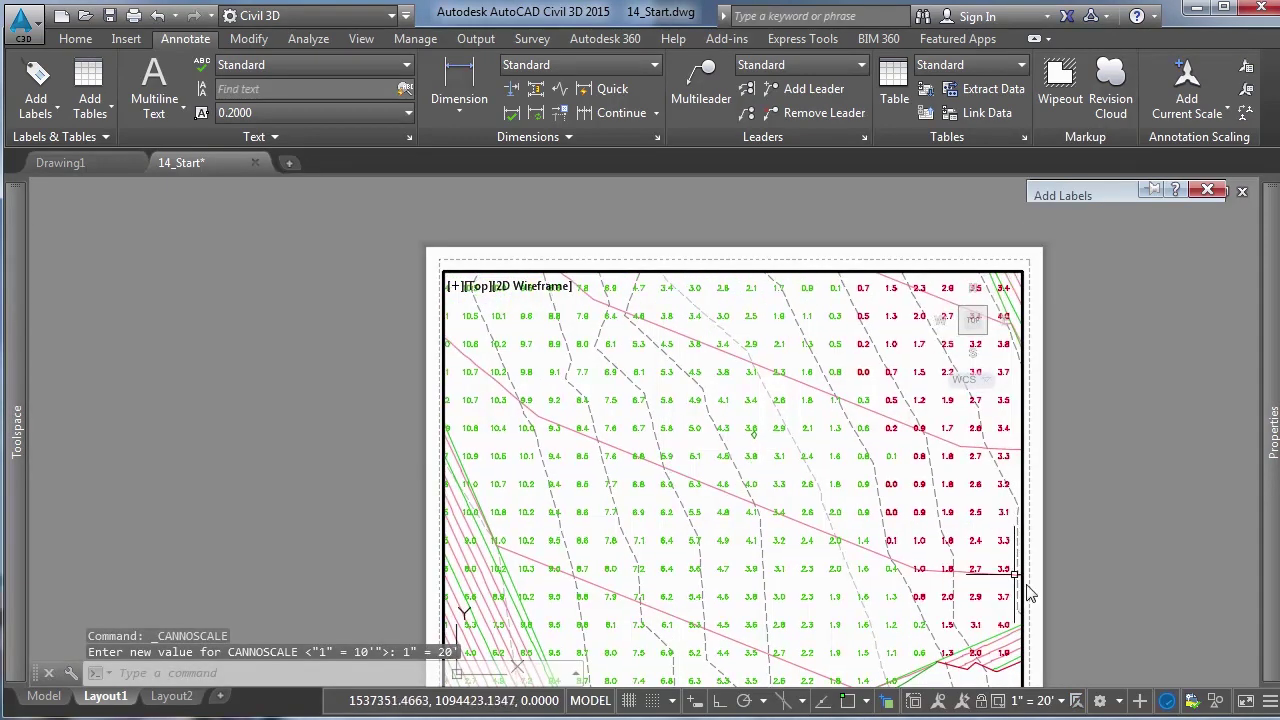
Set the viewport scale to 1" = 30' and return to paper space to check the grid labels.
click(1031, 707)
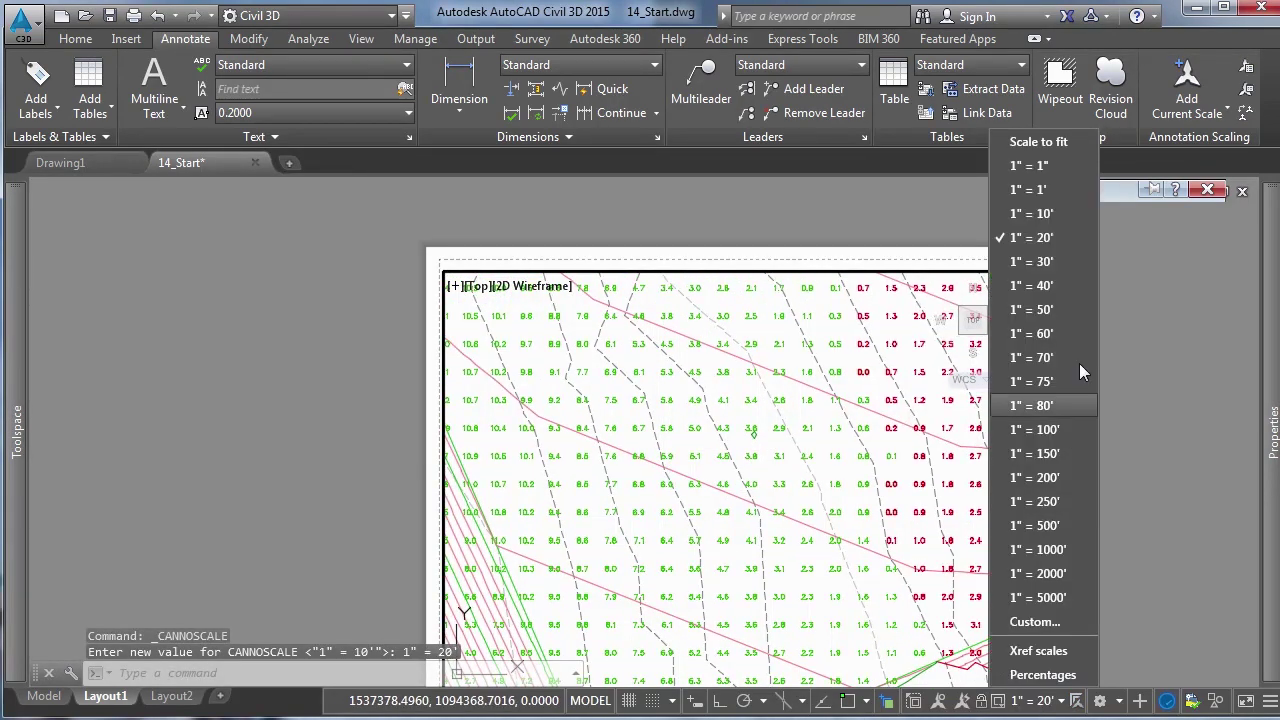
click(1058, 261)
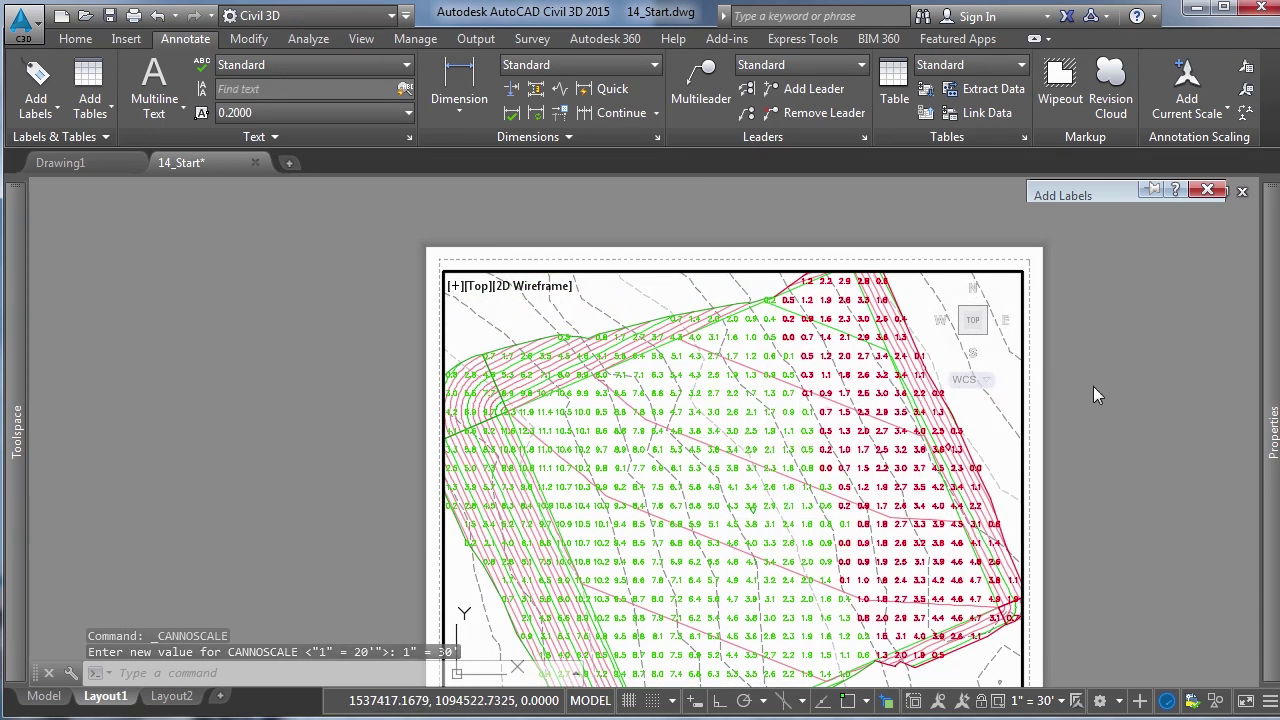
double_click(967, 541)
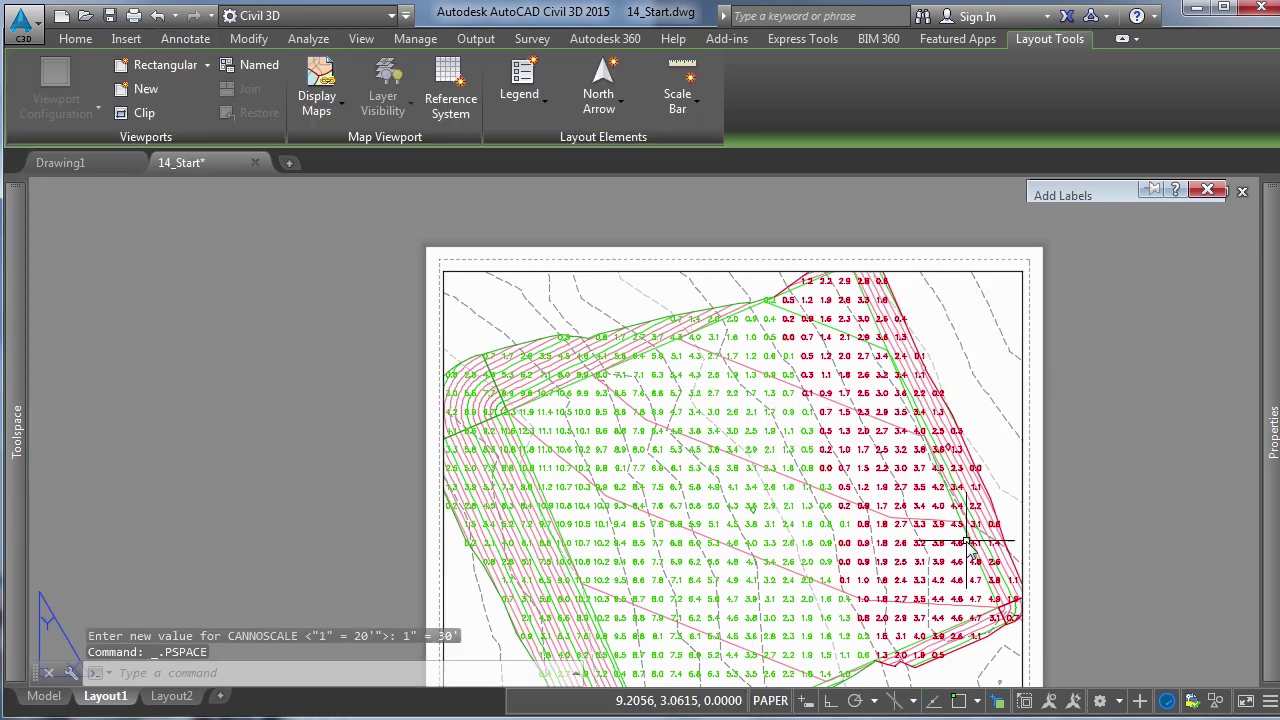
scroll(967, 541, down, 3)
scroll(755, 413, up, 5)
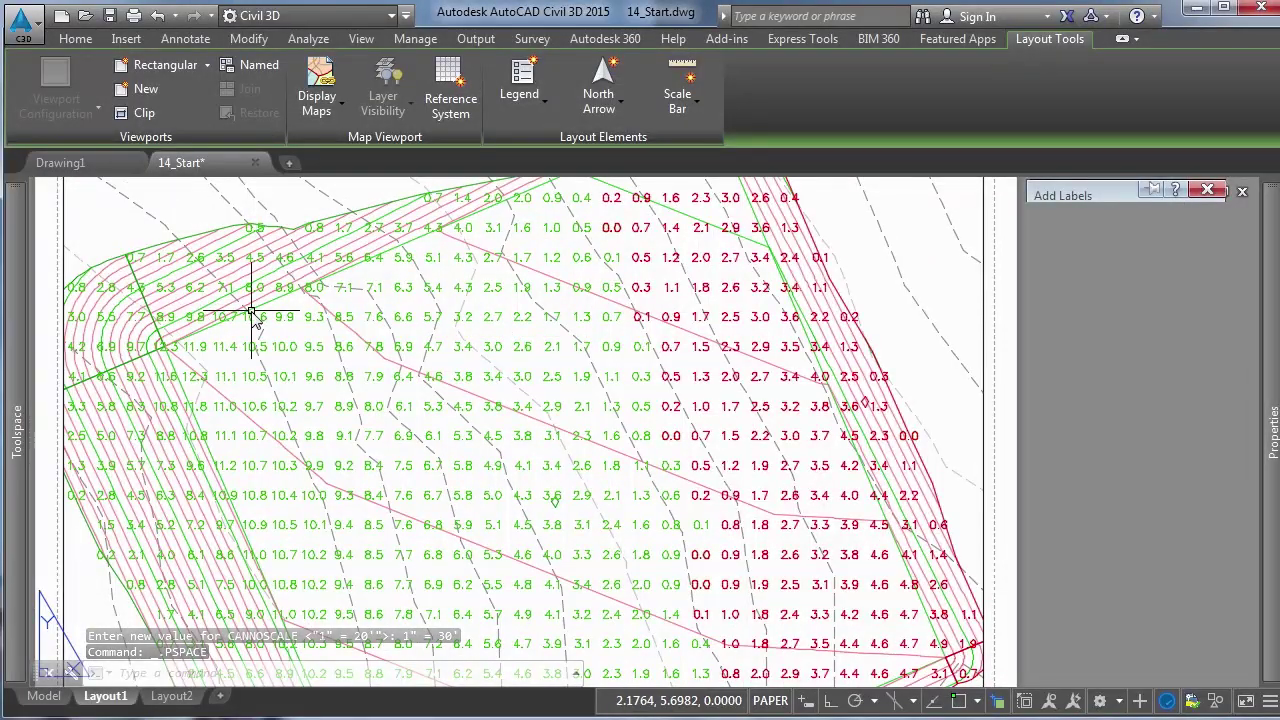
Switch to model space and open the Cut-Fill Grid spot elevation label style of the surface settings for editing.
click(44, 696)
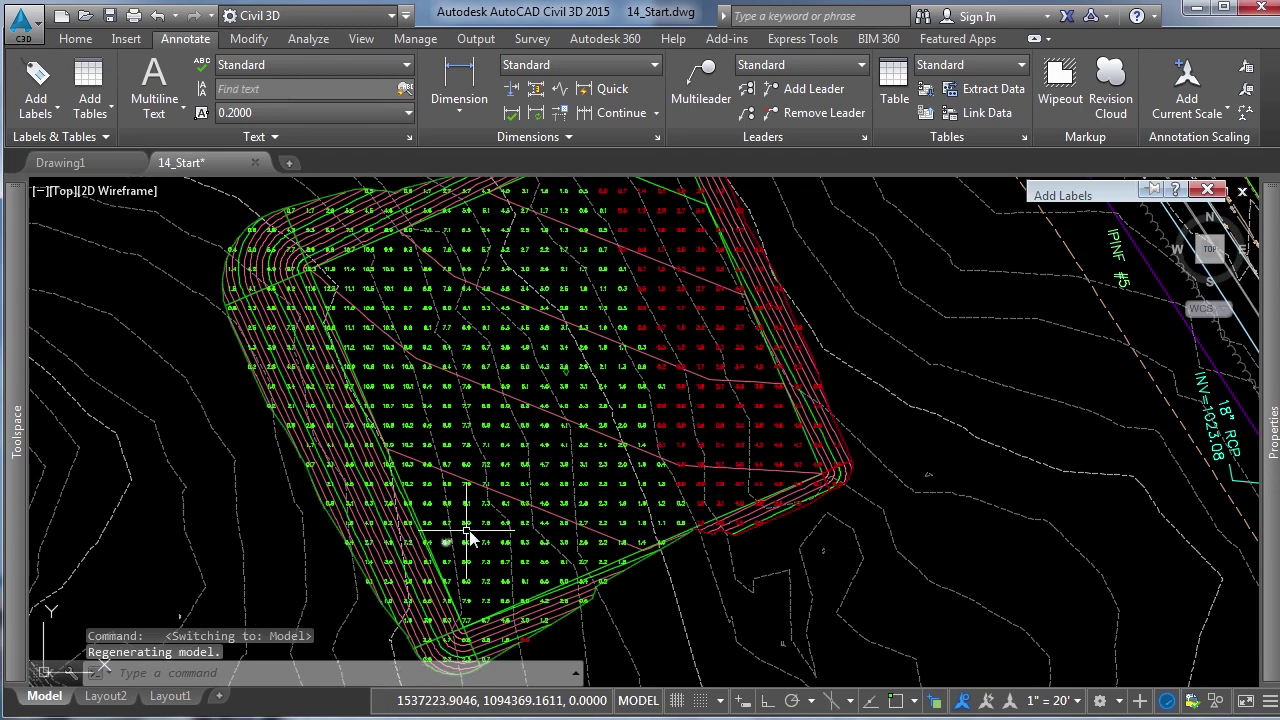
scroll(663, 523, up, 2)
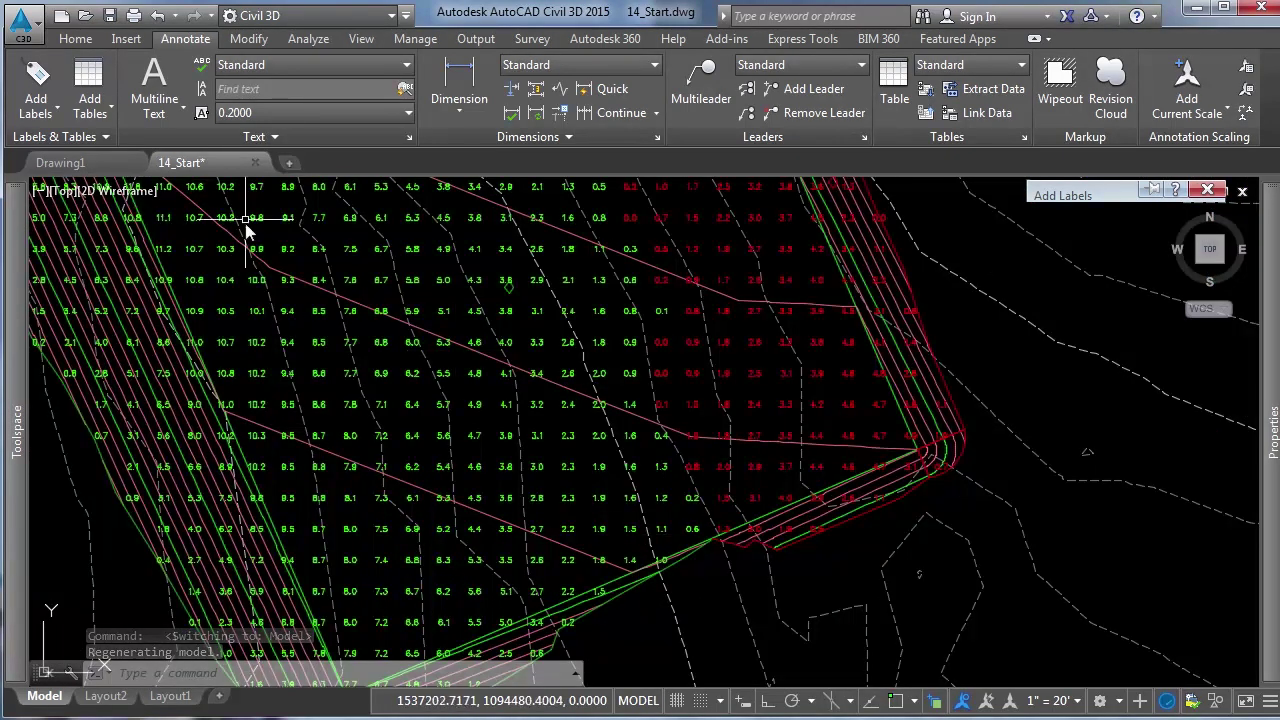
mouse_move(12, 398)
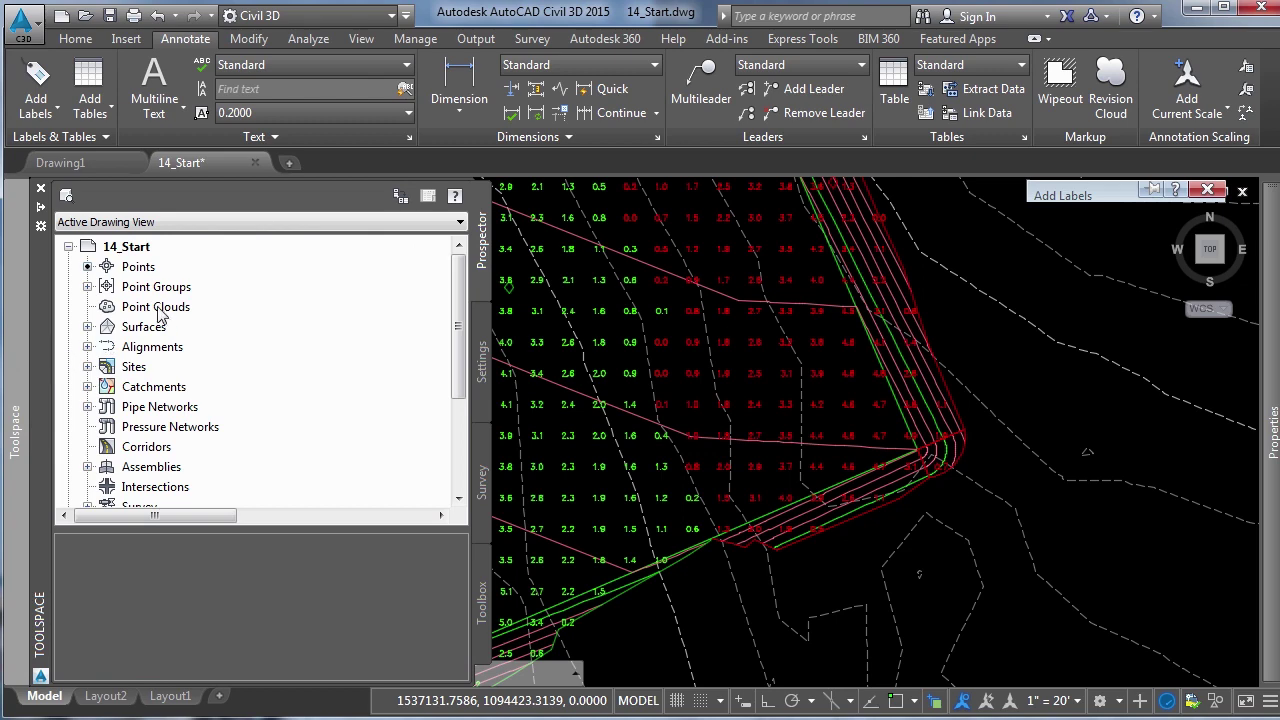
click(478, 330)
click(141, 326)
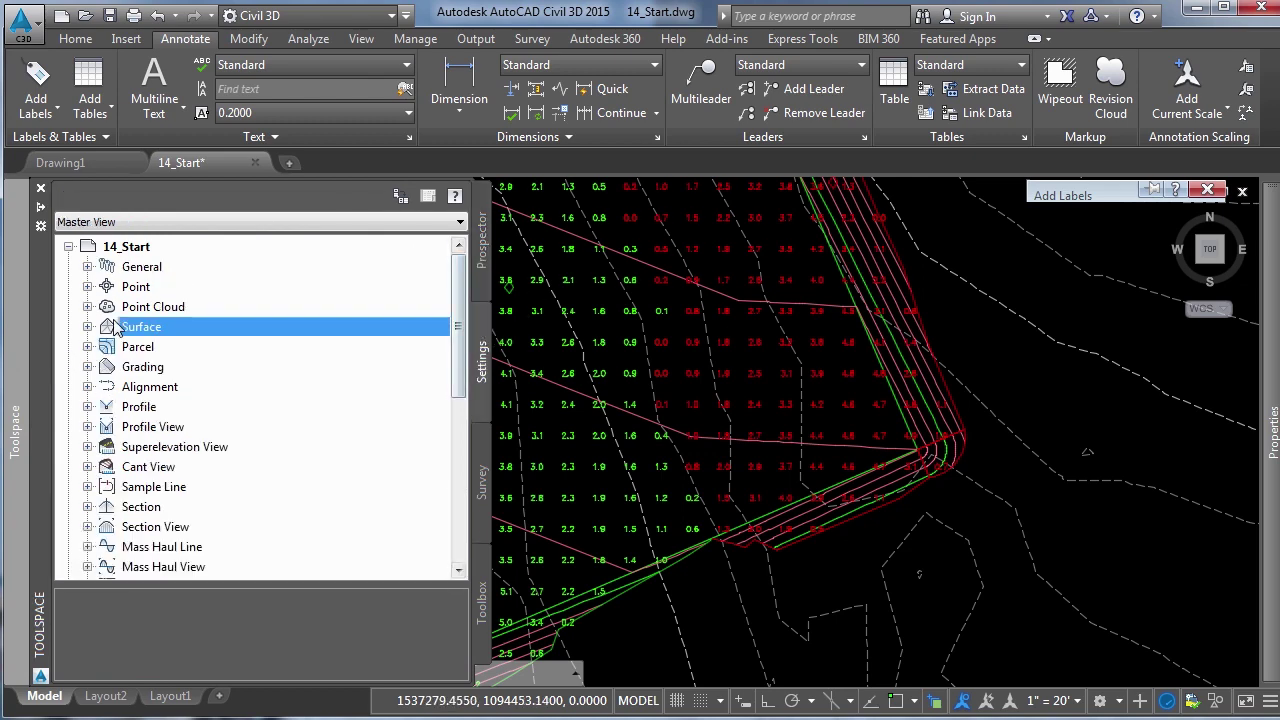
click(87, 327)
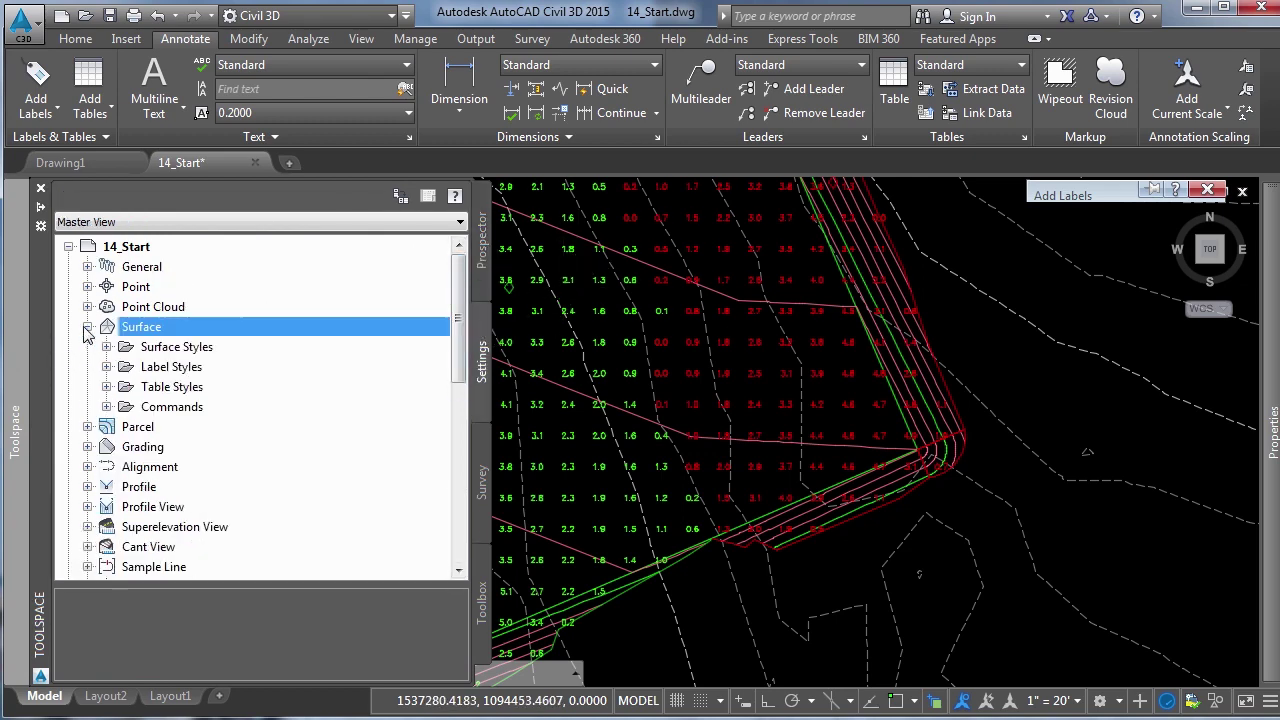
click(106, 367)
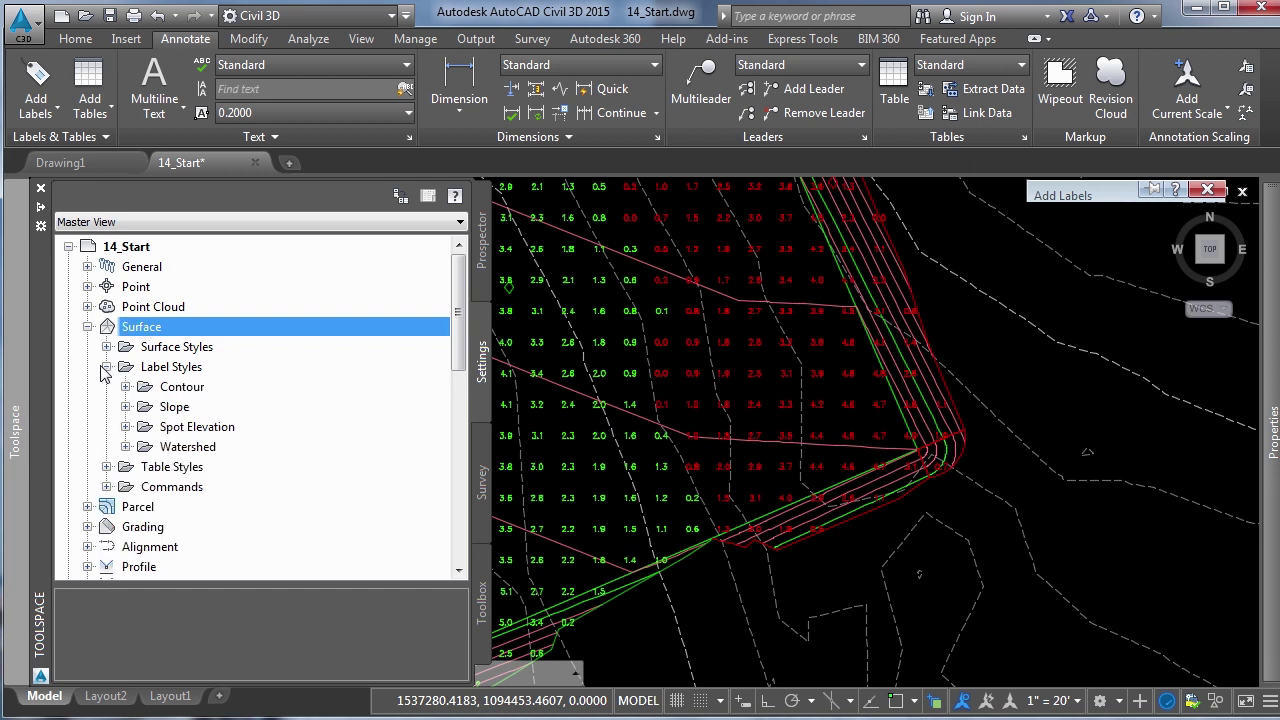
click(126, 427)
click(275, 467)
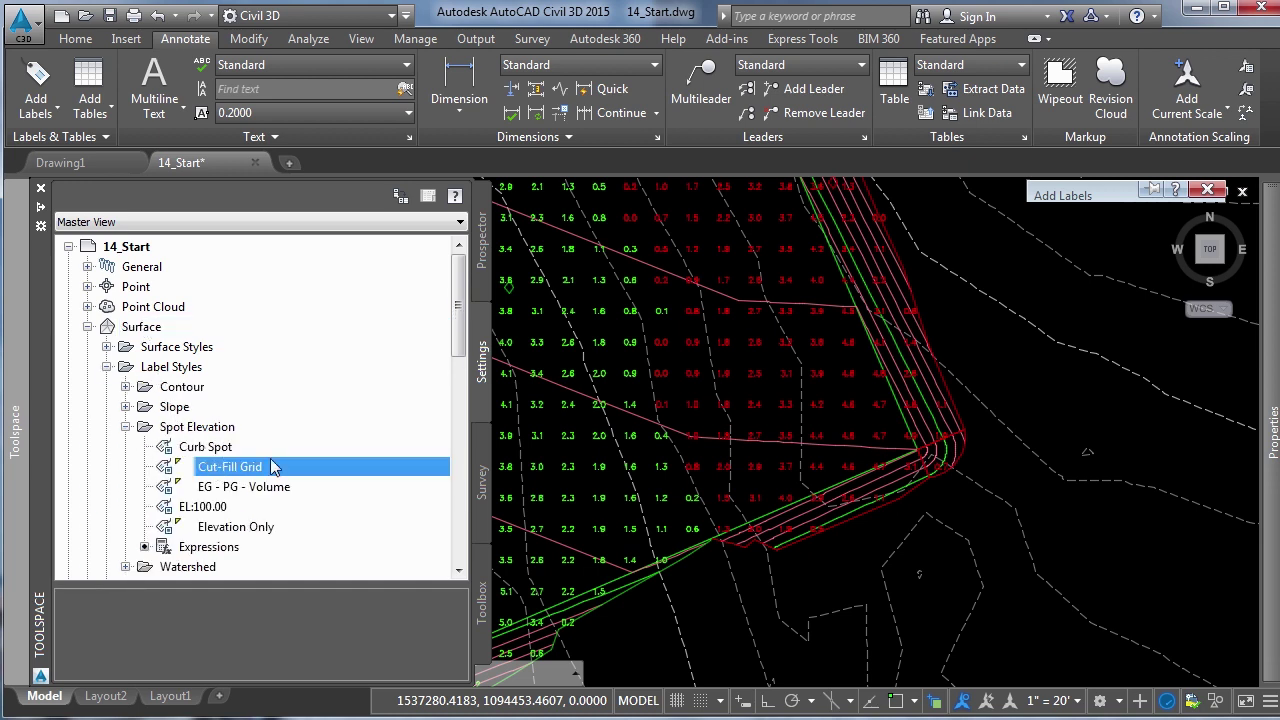
right_click(231, 474)
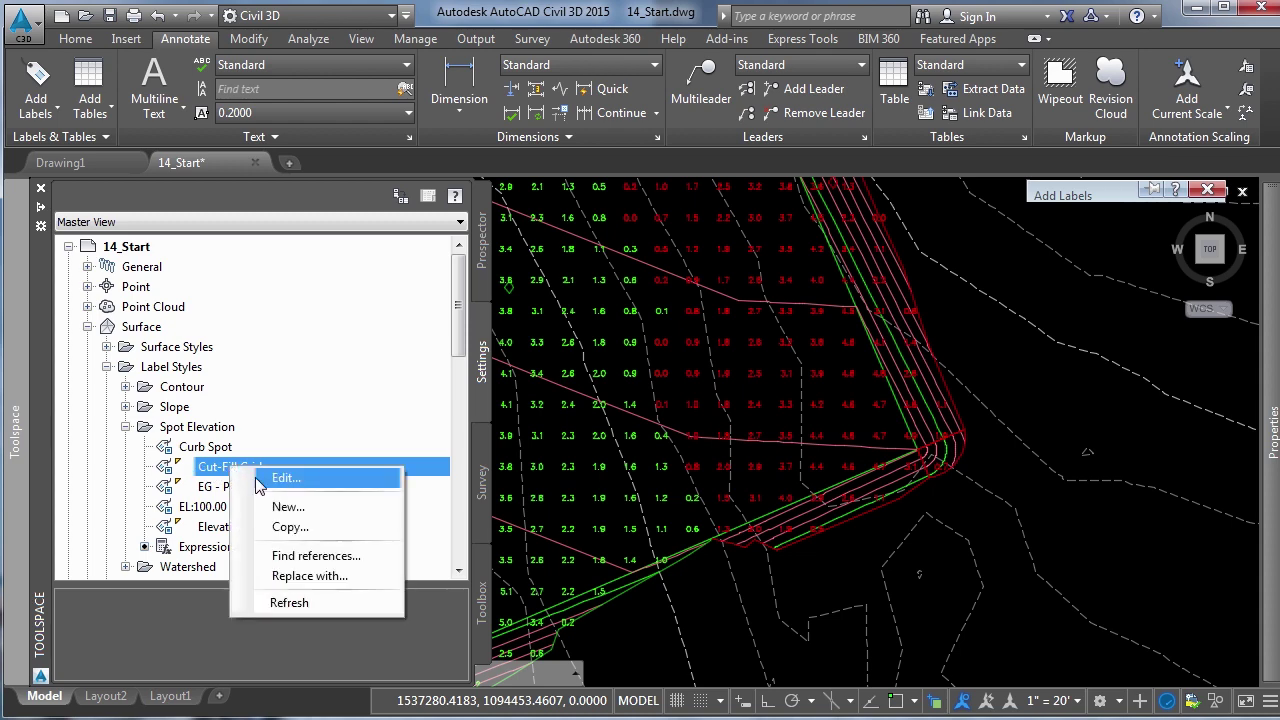
click(314, 478)
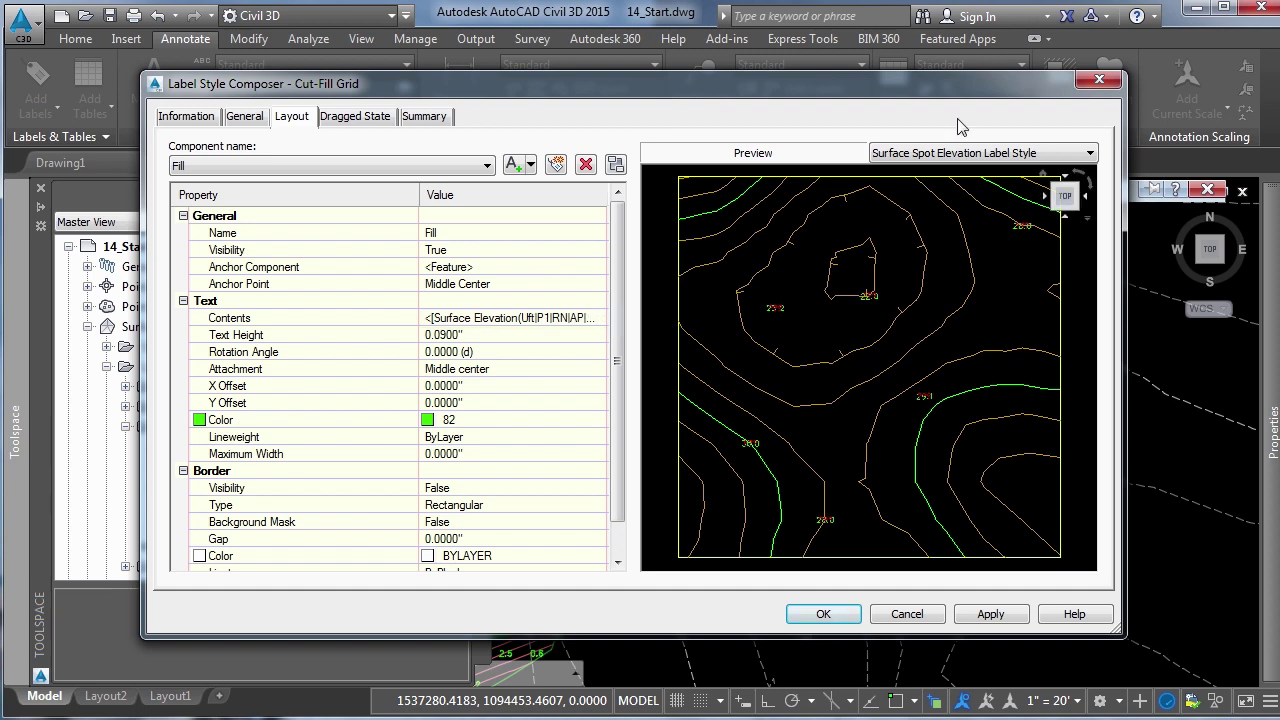
Check the label preview and the Fill component's Surface Elevation contents, including the Sign modifier, without changing them.
scroll(781, 339, up, 5)
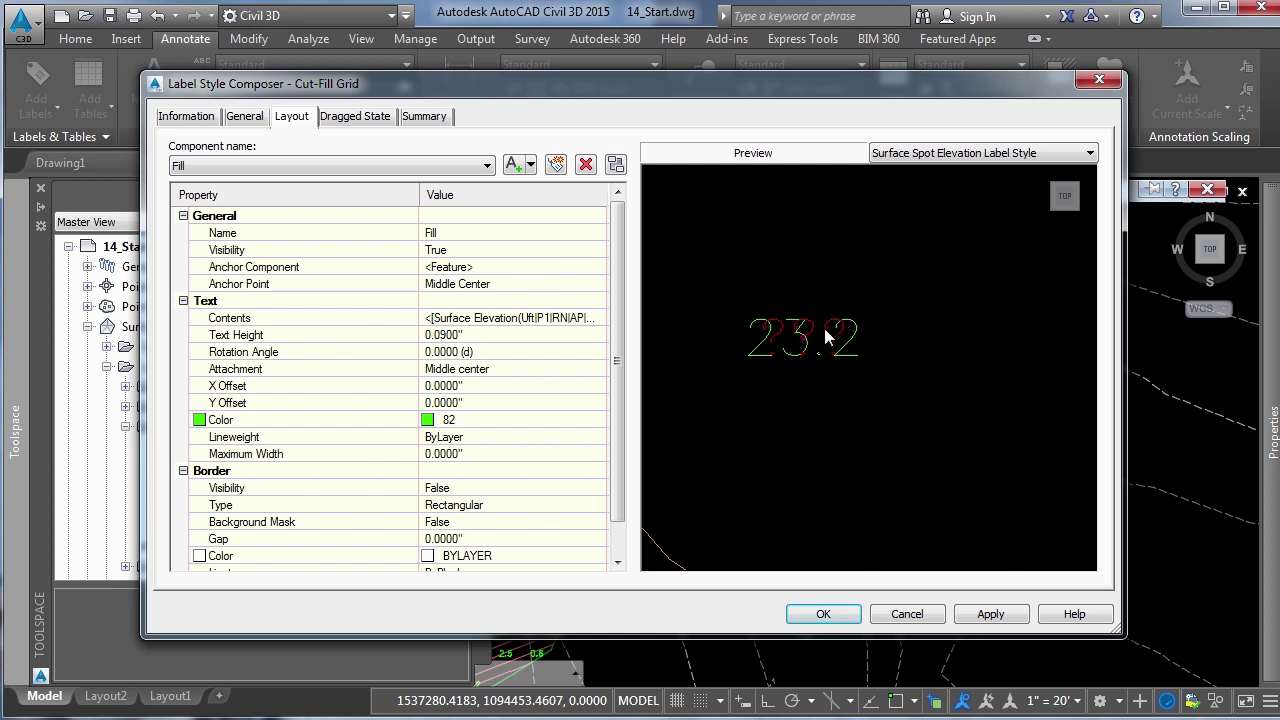
click(433, 165)
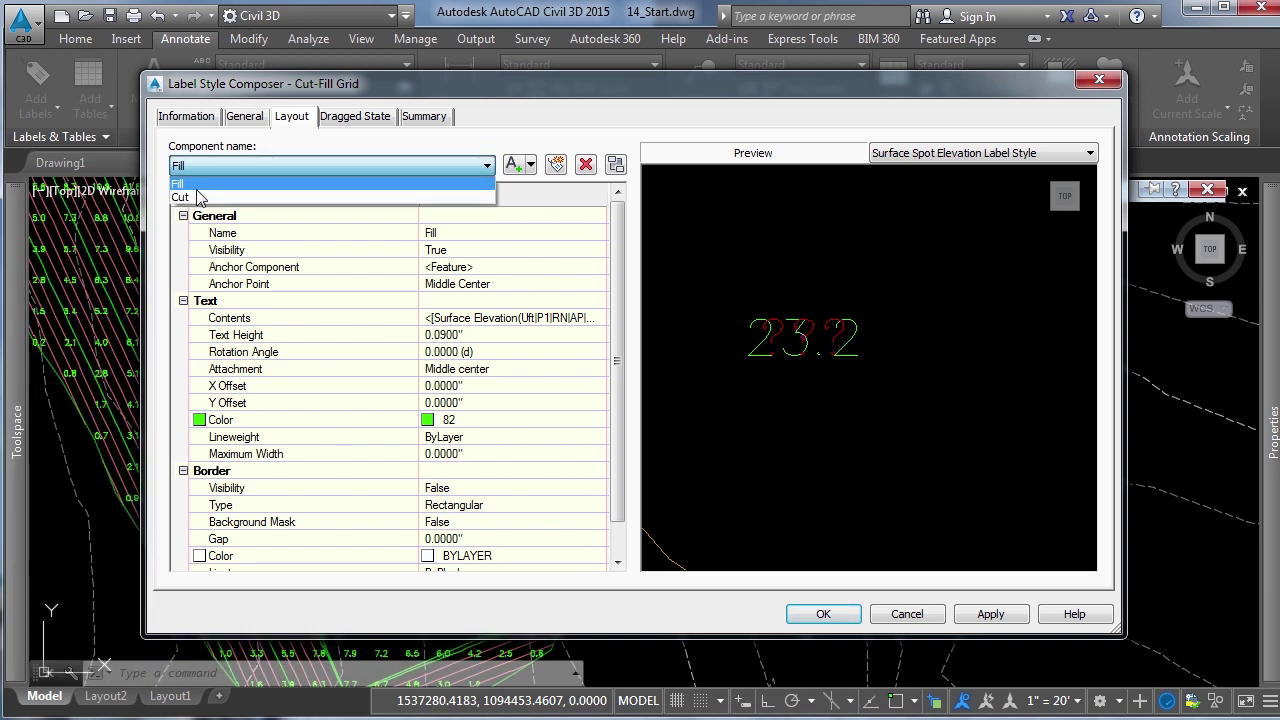
click(485, 286)
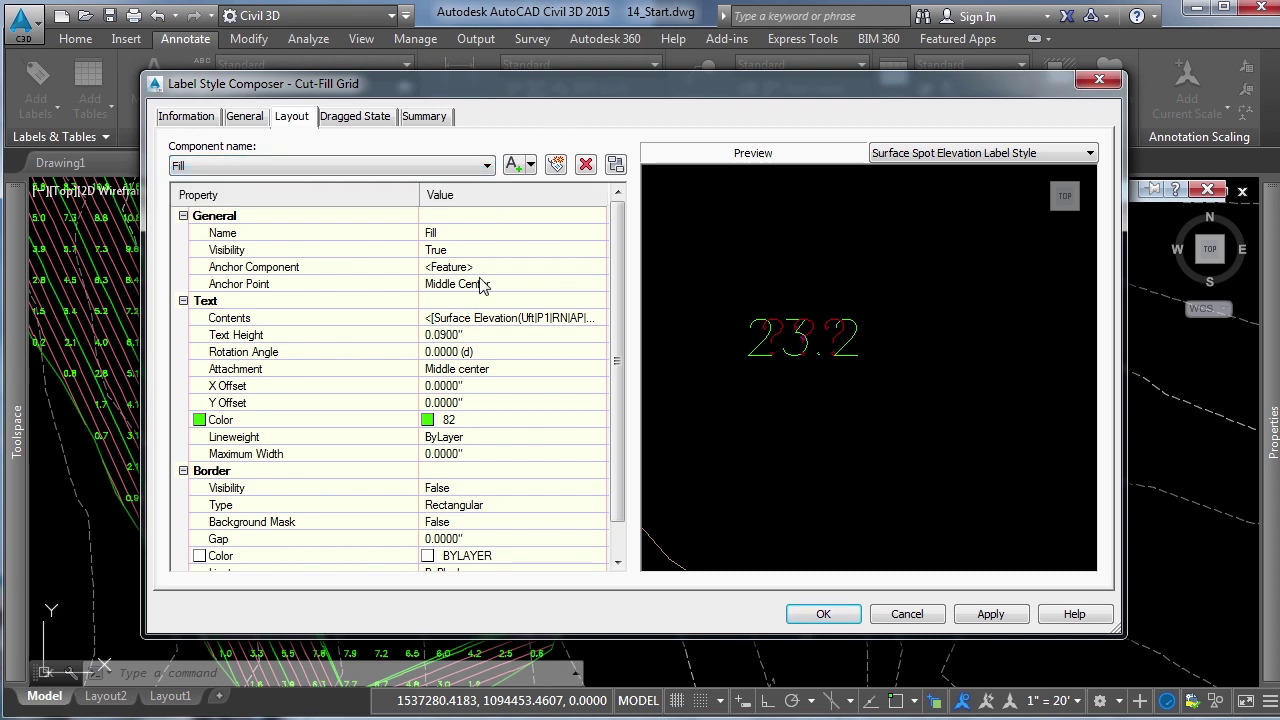
click(565, 318)
click(597, 318)
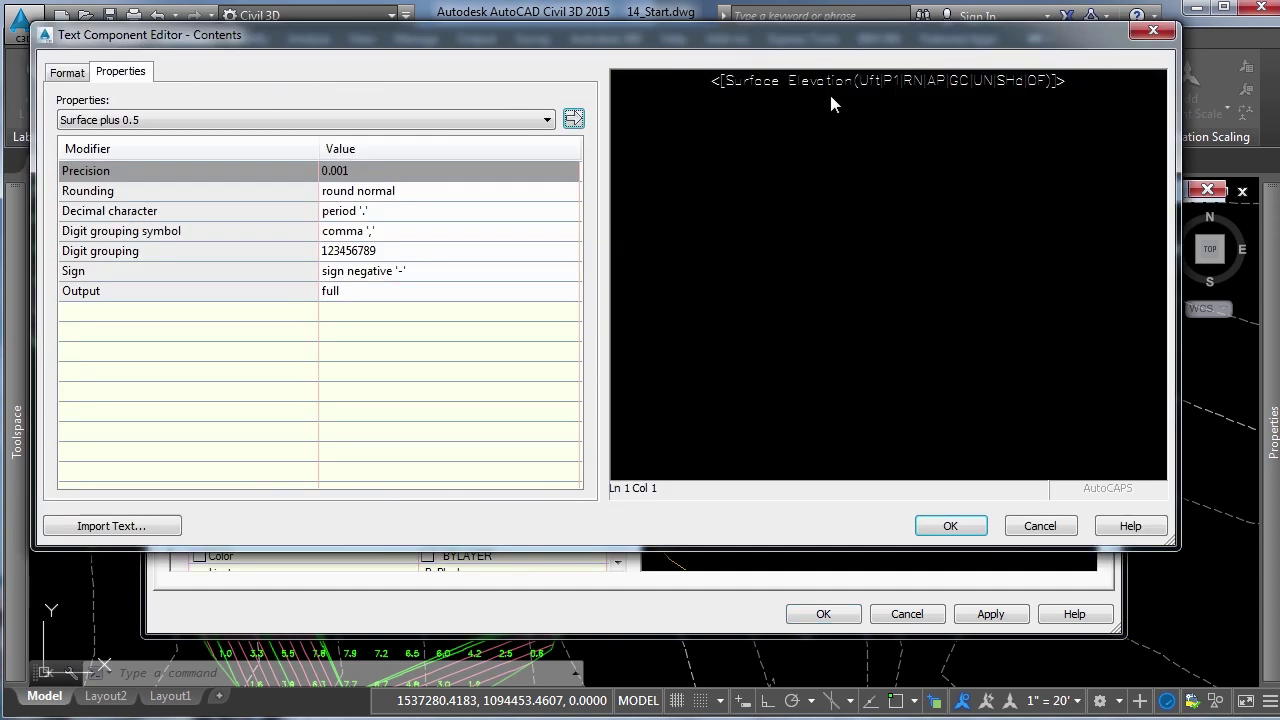
click(809, 82)
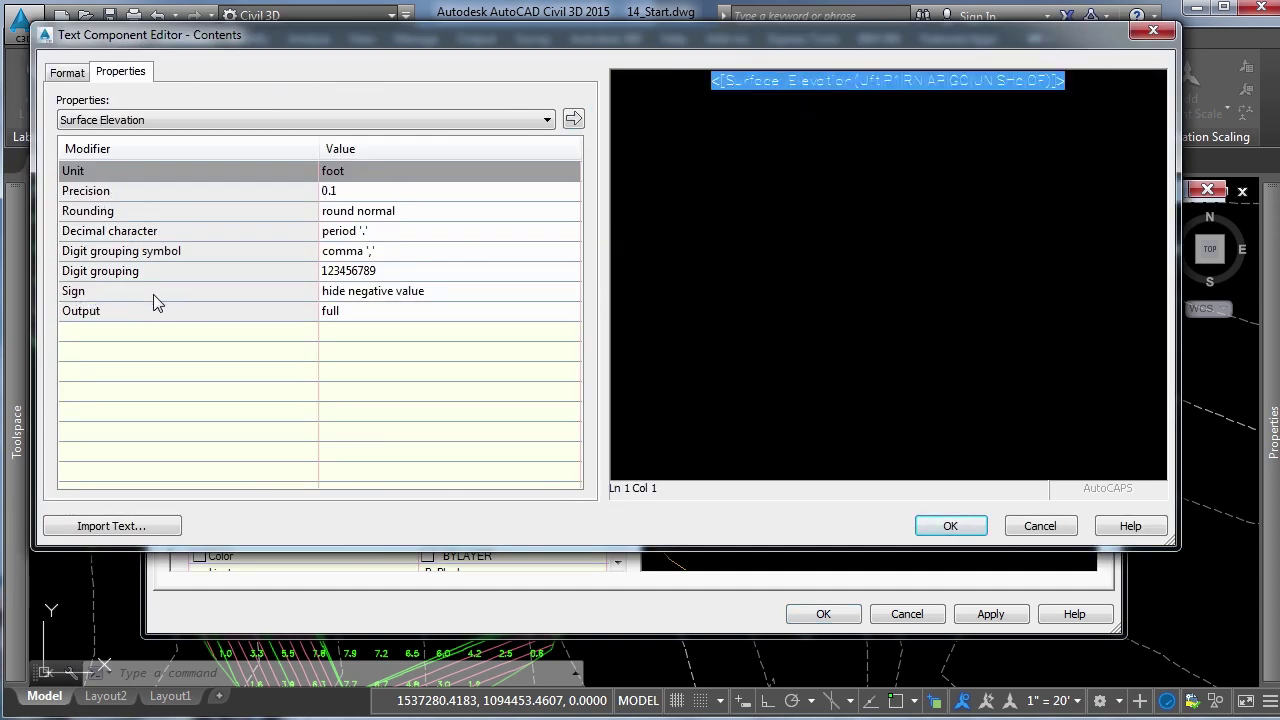
click(93, 296)
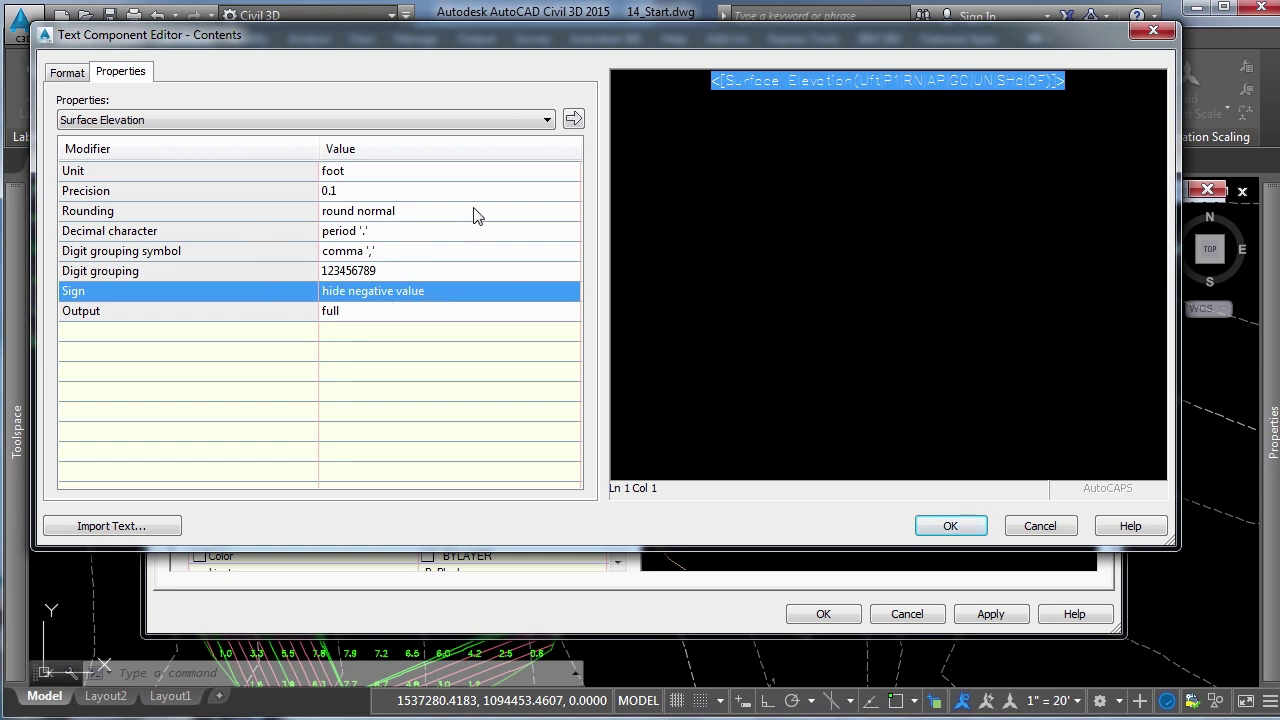
click(1038, 526)
click(510, 318)
click(600, 318)
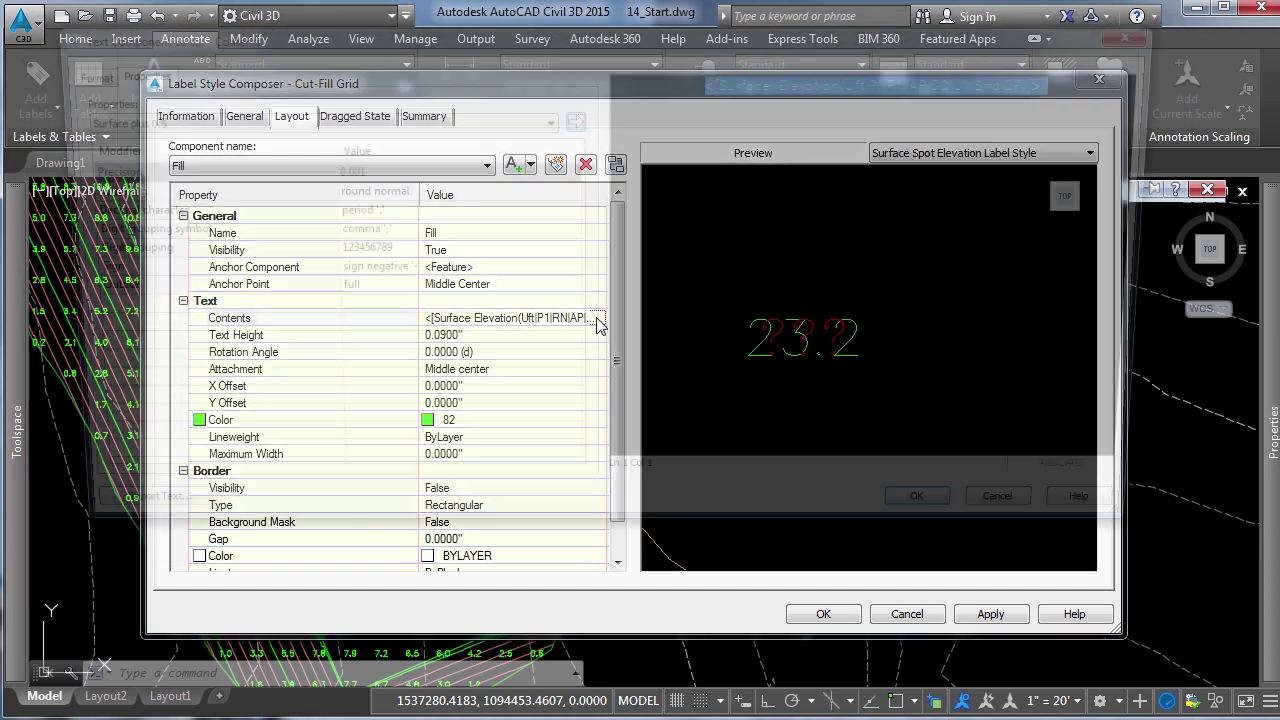
key(Escape)
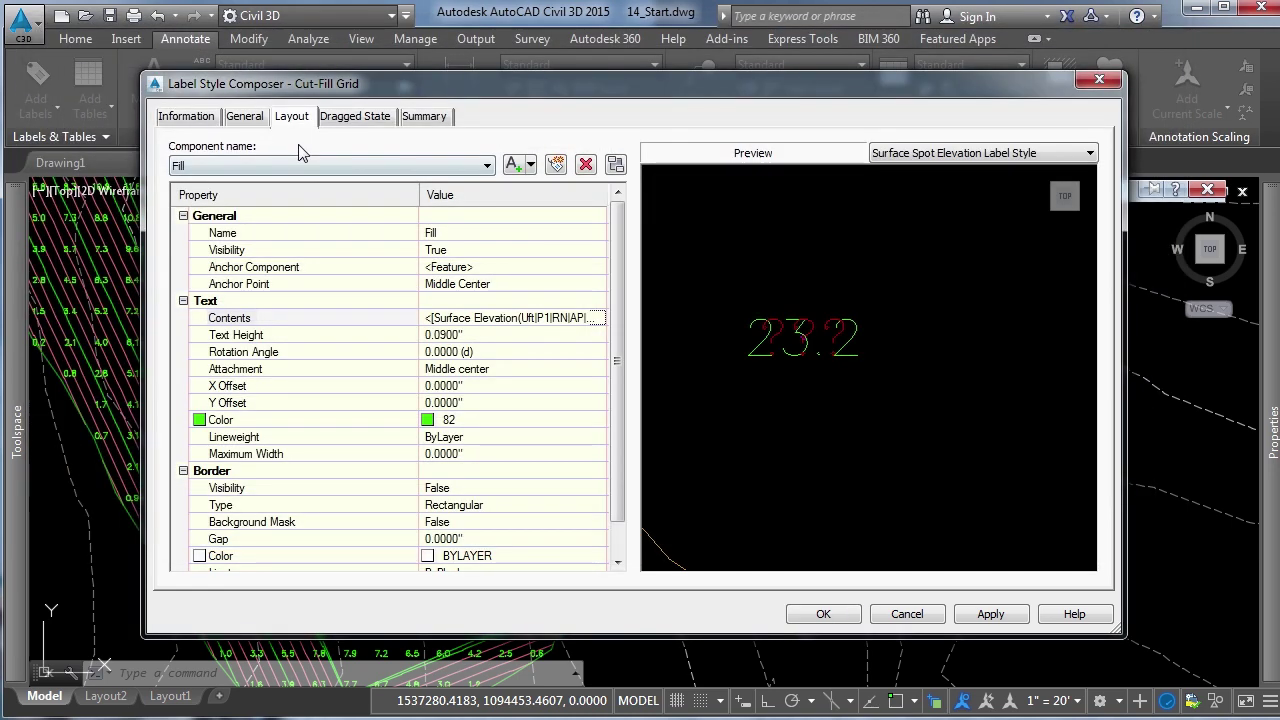
Inspect the modifiers of the Cut component's NegativeSurfaceValue contents and close the label style without saving changes.
click(304, 165)
click(257, 196)
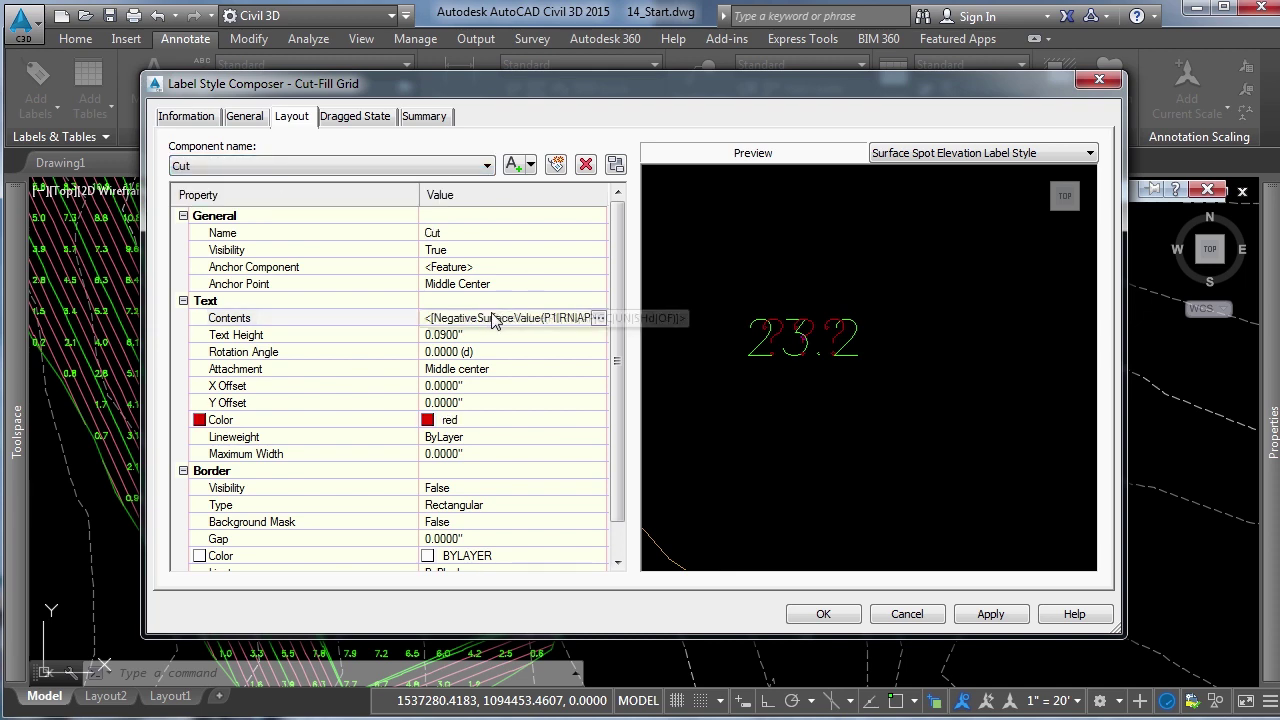
click(597, 318)
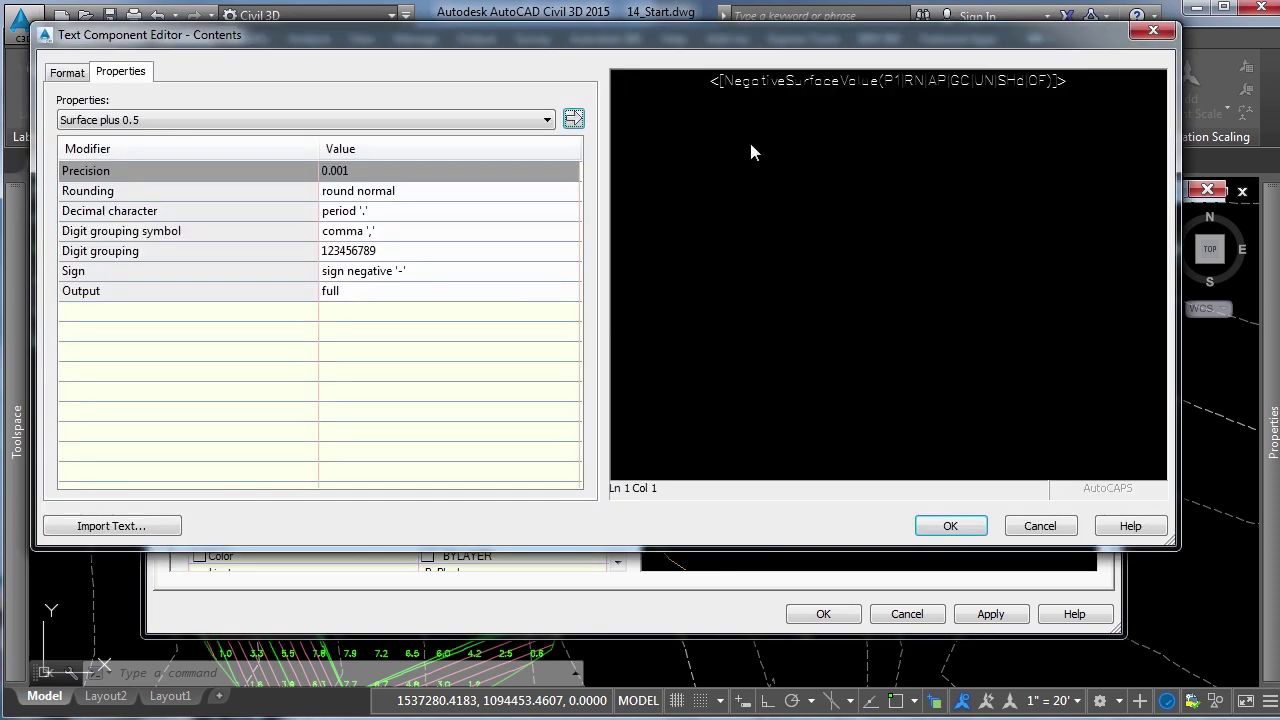
drag(807, 84, 758, 89)
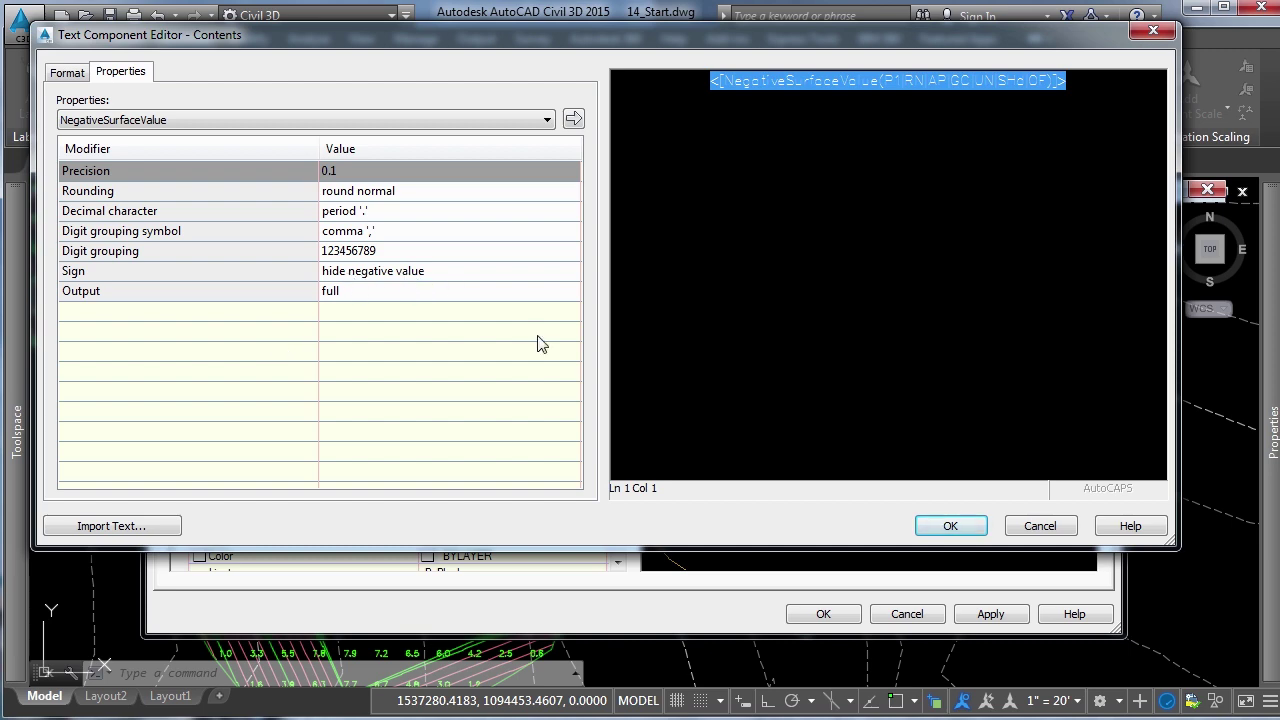
click(950, 525)
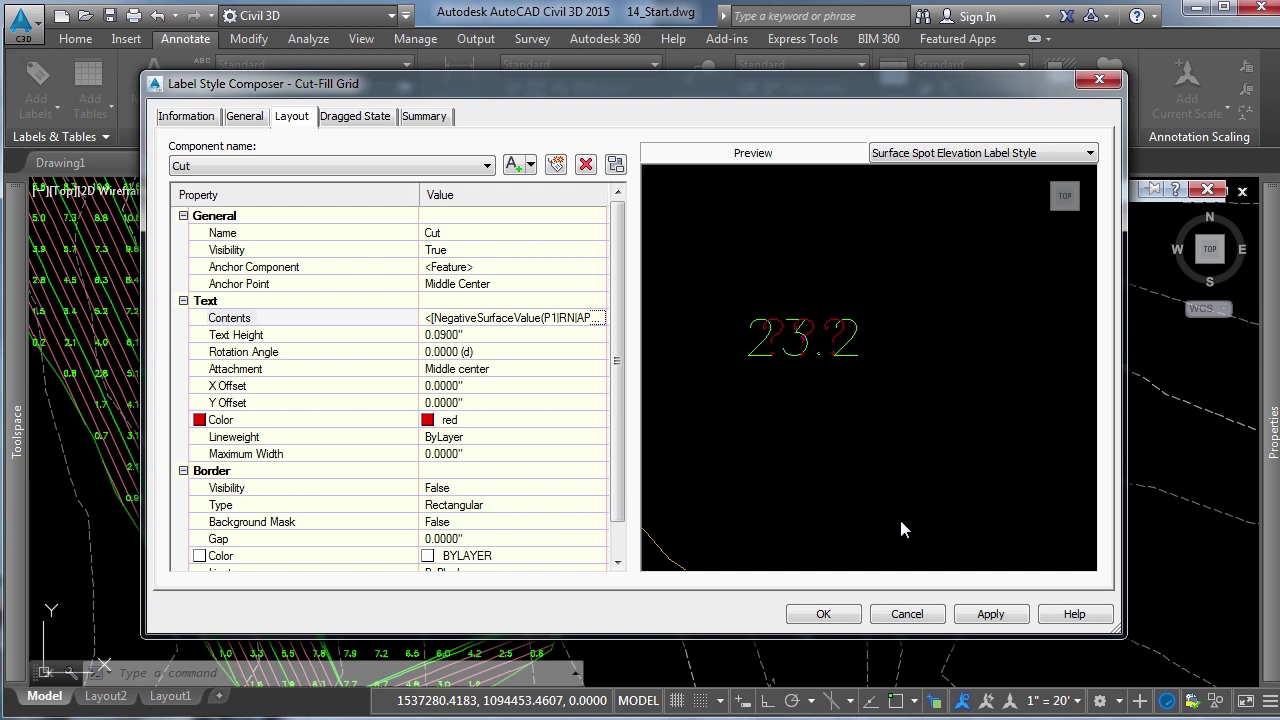
click(907, 613)
Review the formula of the NegativeSurfaceValue spot elevation expression and close it without changes.
mouse_move(31, 416)
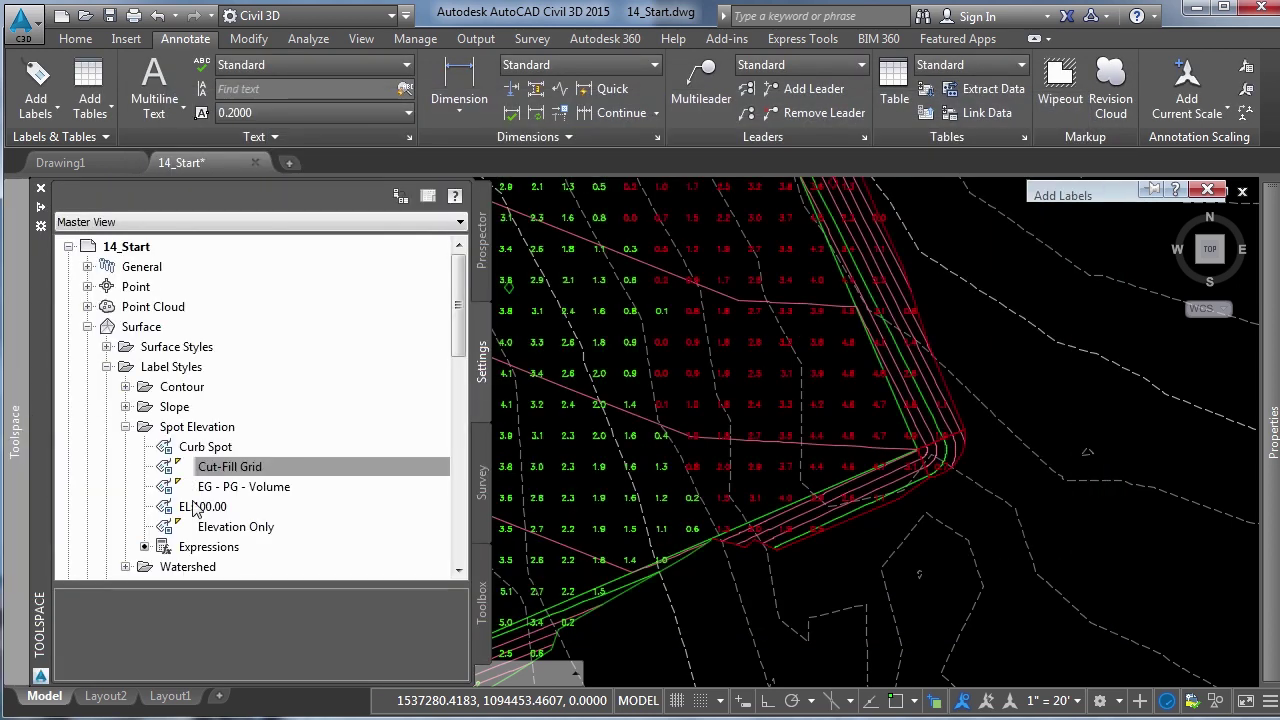
click(205, 546)
right_click(205, 547)
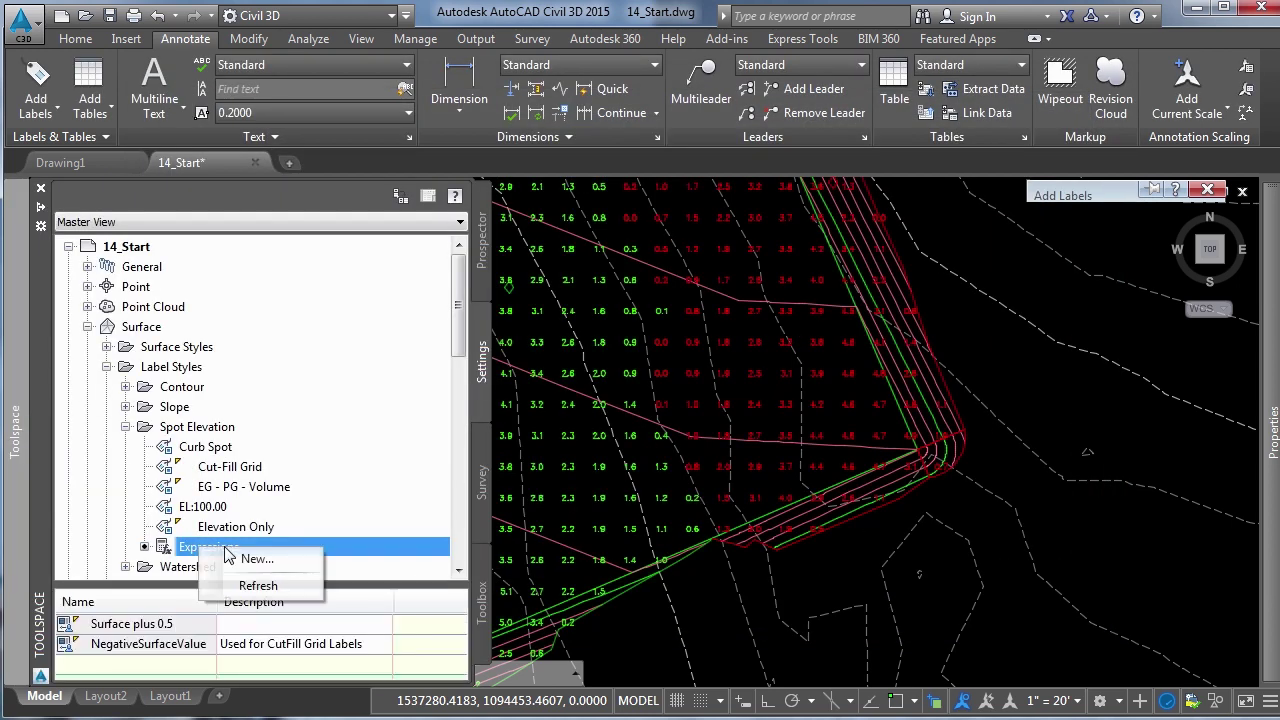
click(192, 652)
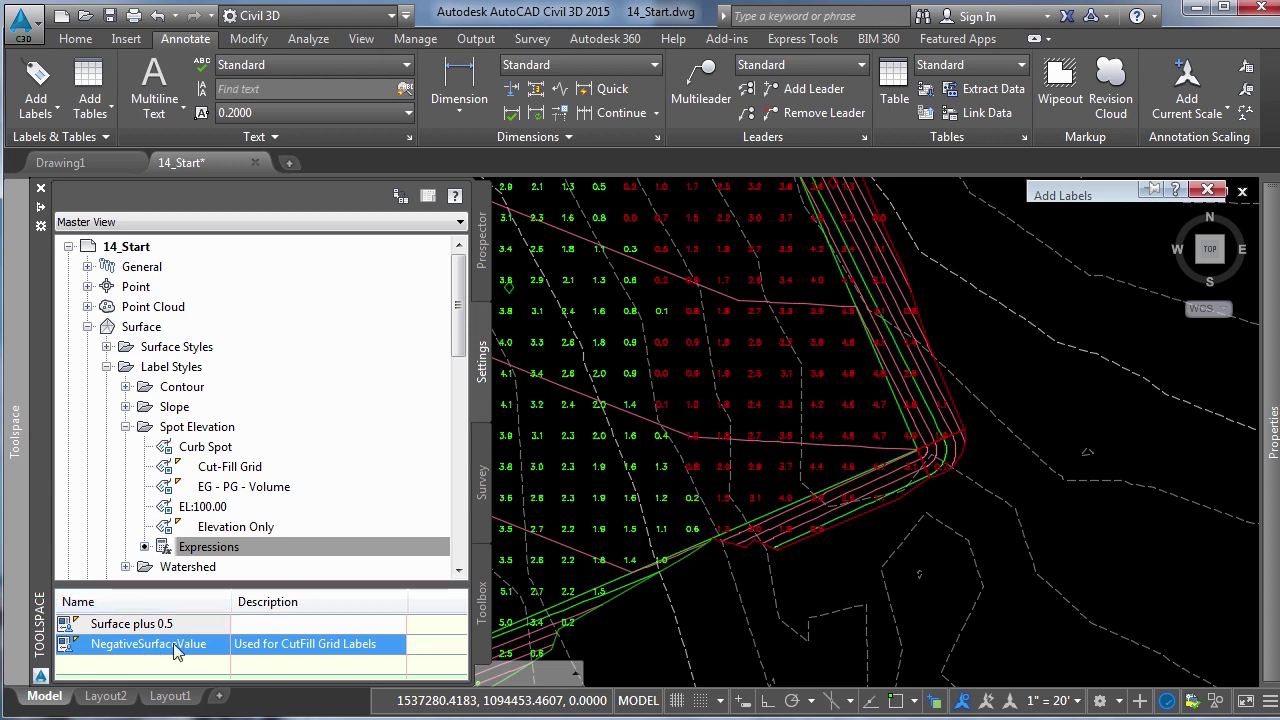
right_click(163, 650)
click(250, 547)
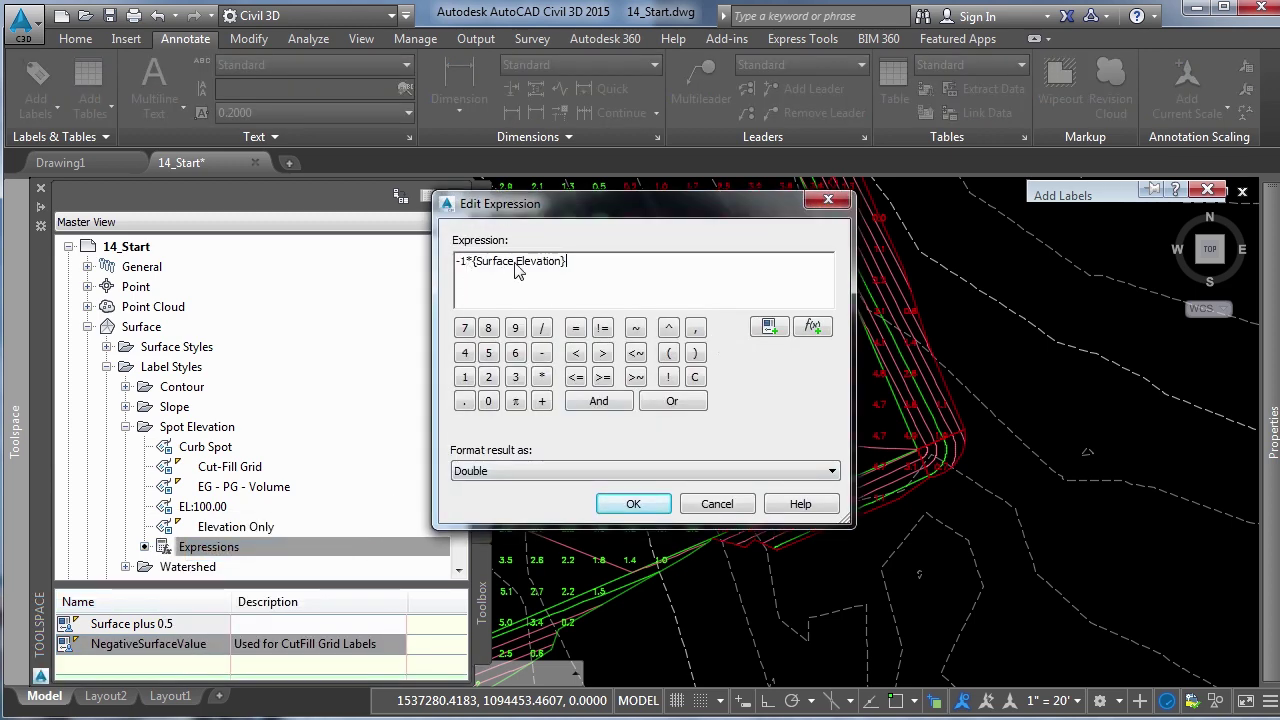
click(716, 508)
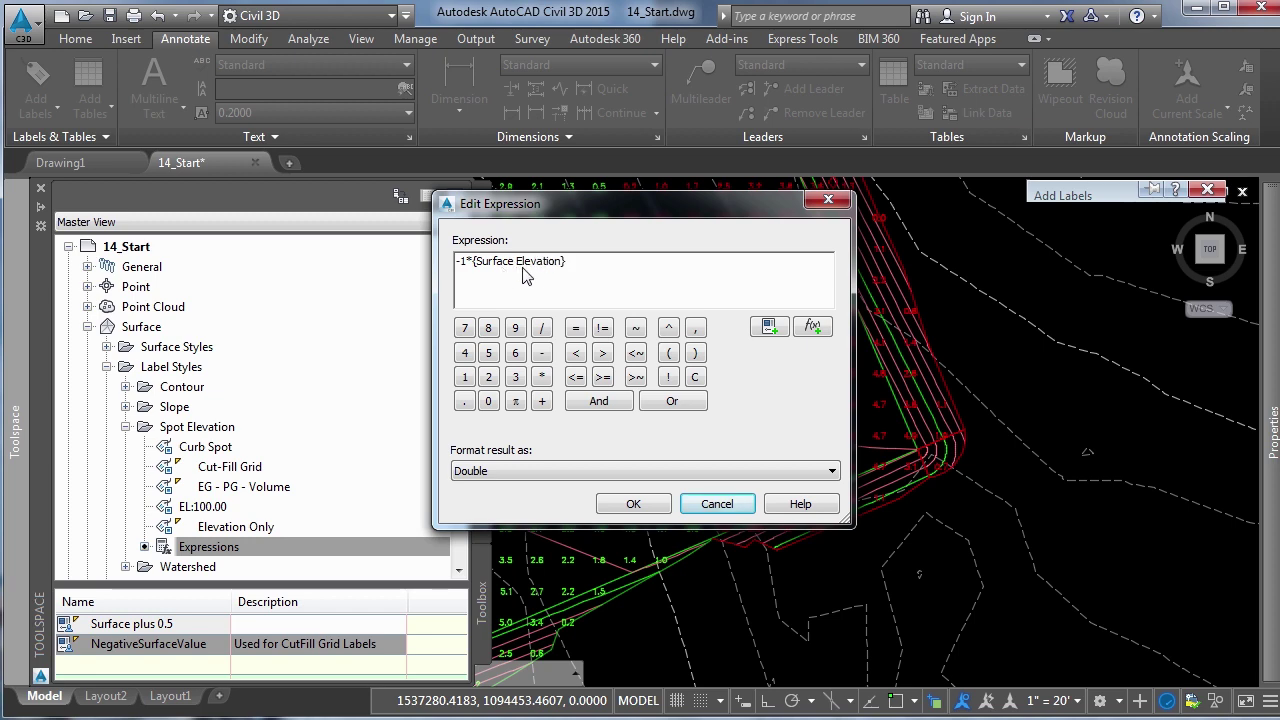
click(718, 505)
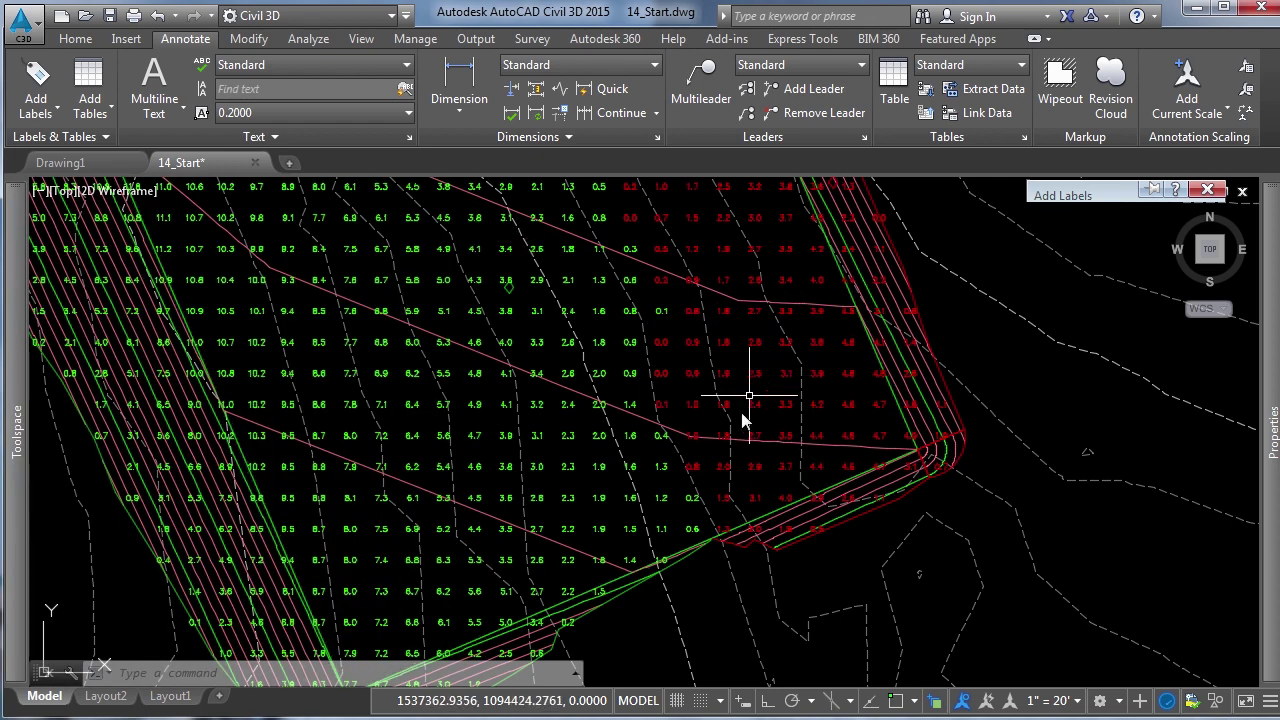
Examine the cut and fill grid labels around the cut-to-fill transition and across the whole pad.
scroll(713, 306, up, 2)
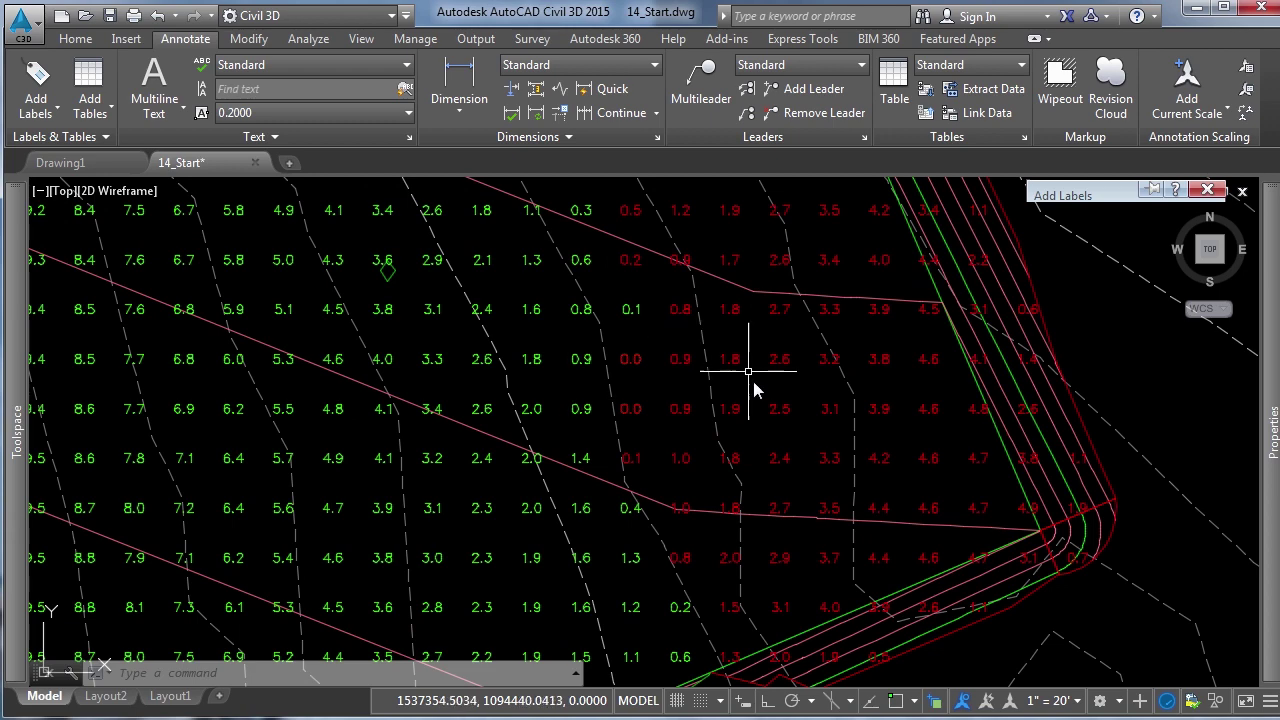
scroll(658, 400, up, 2)
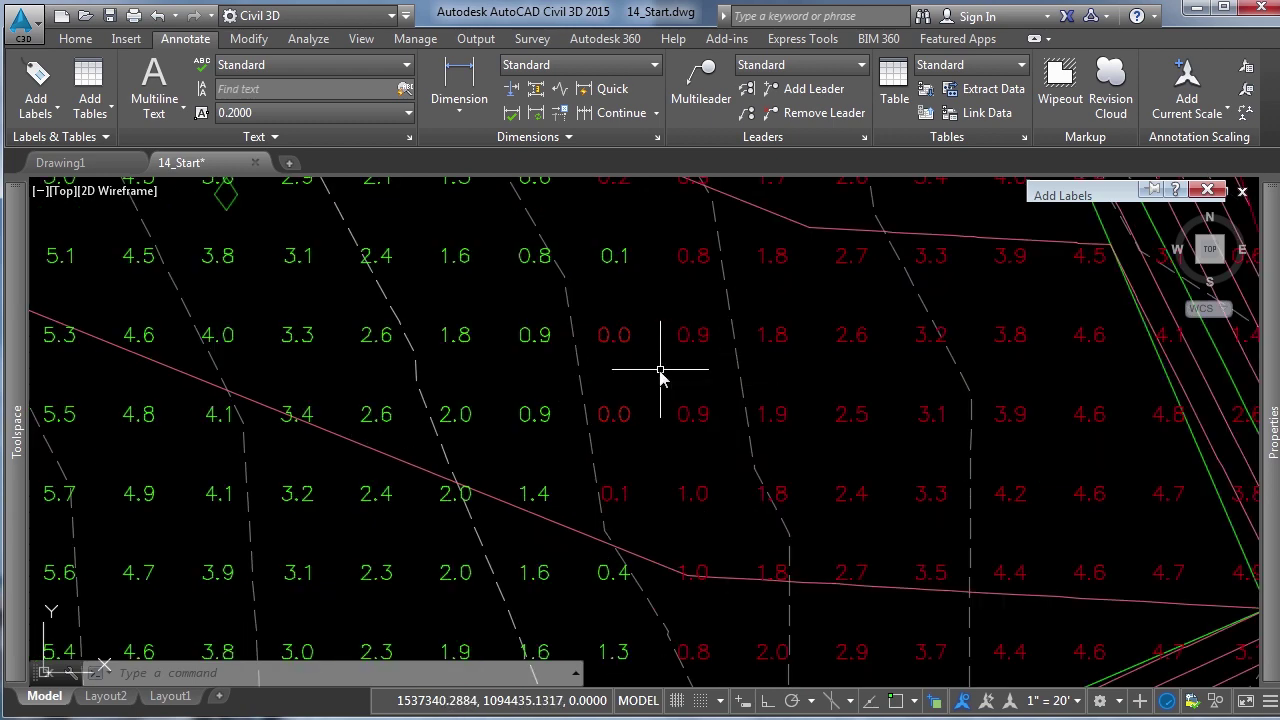
mouse_move(16, 440)
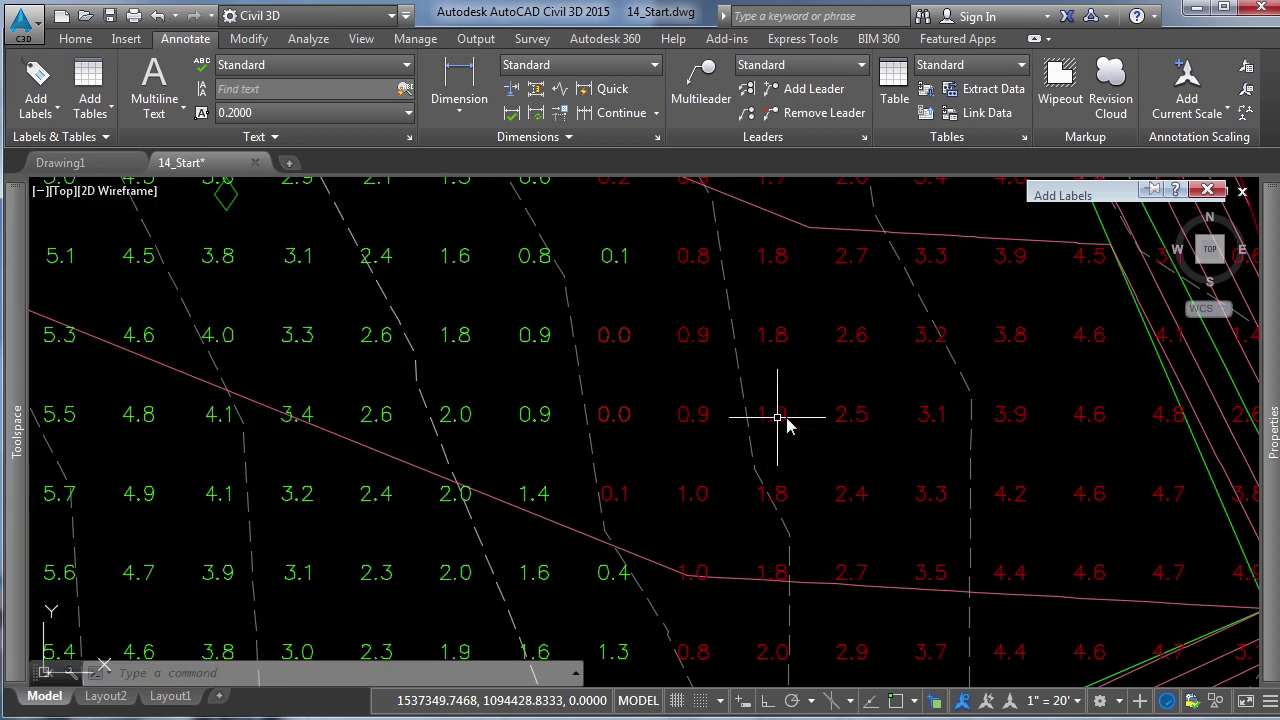
scroll(780, 415, up, 2)
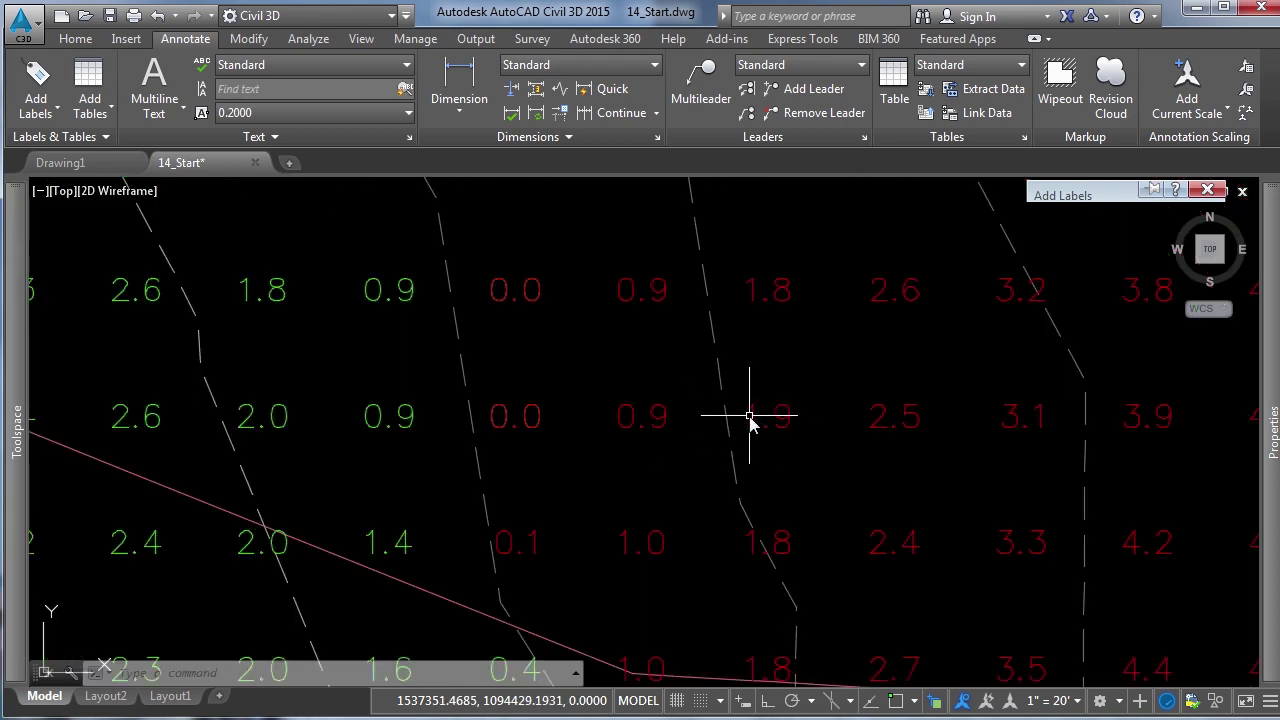
scroll(635, 430, down, 2)
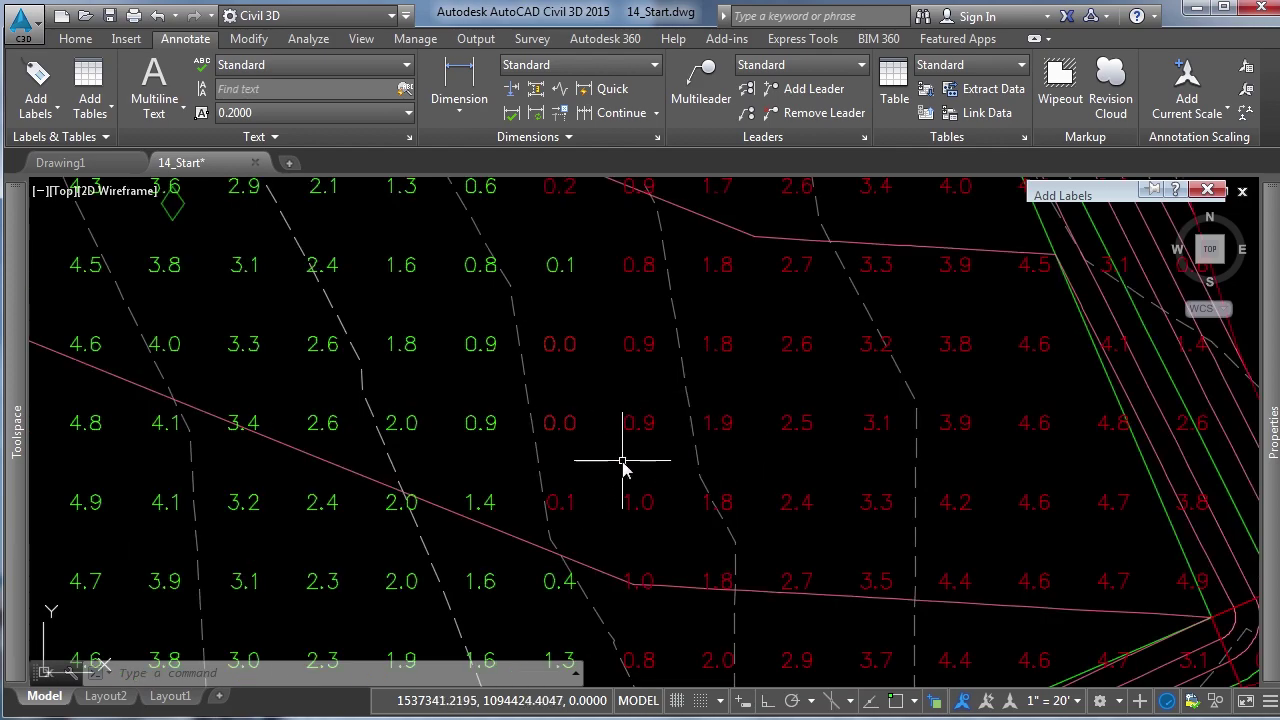
scroll(623, 463, down, 2)
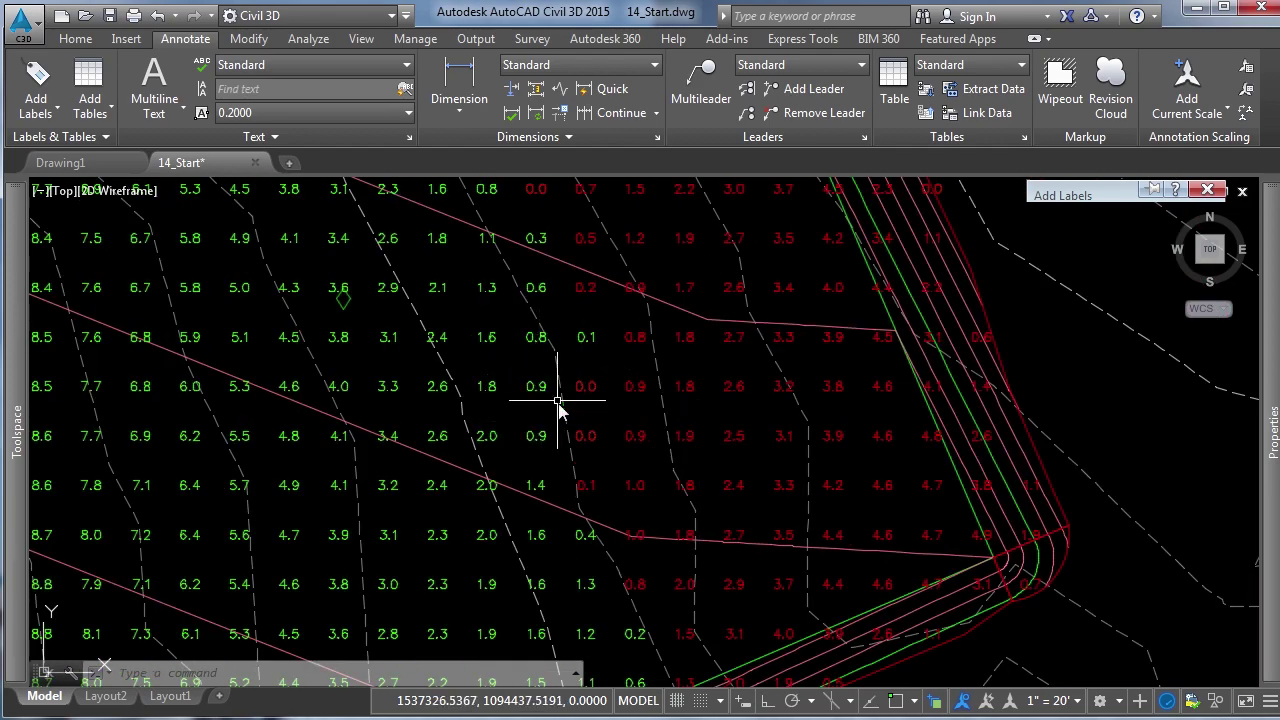
scroll(557, 405, down, 3)
scroll(657, 409, down, 3)
scroll(543, 277, up, 2)
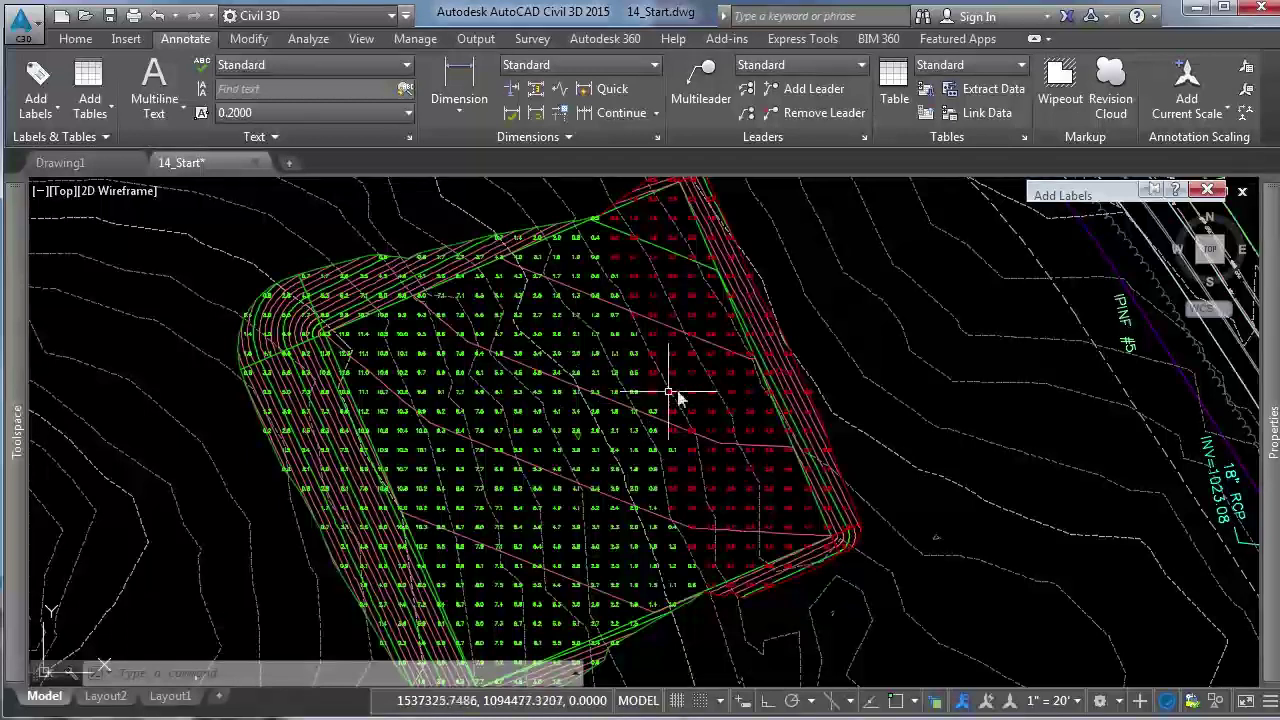
scroll(677, 398, down, 1)
scroll(714, 386, up, 1)
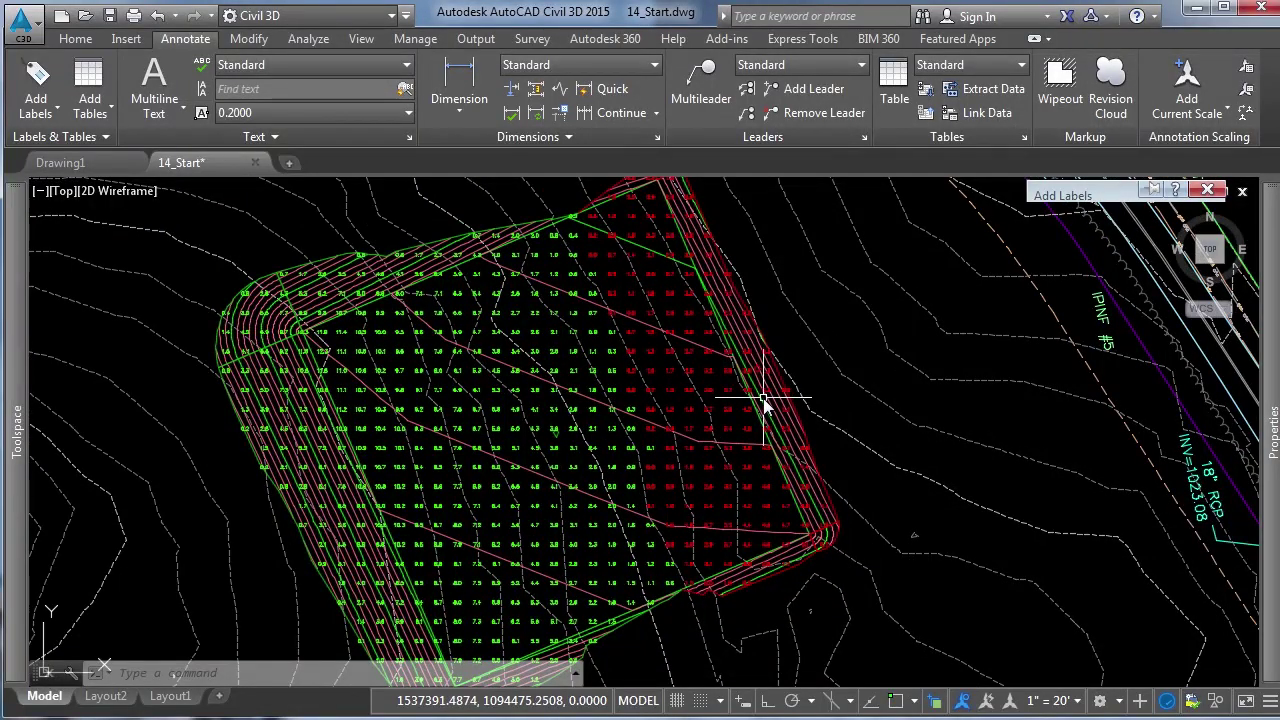
mouse_move(764, 399)
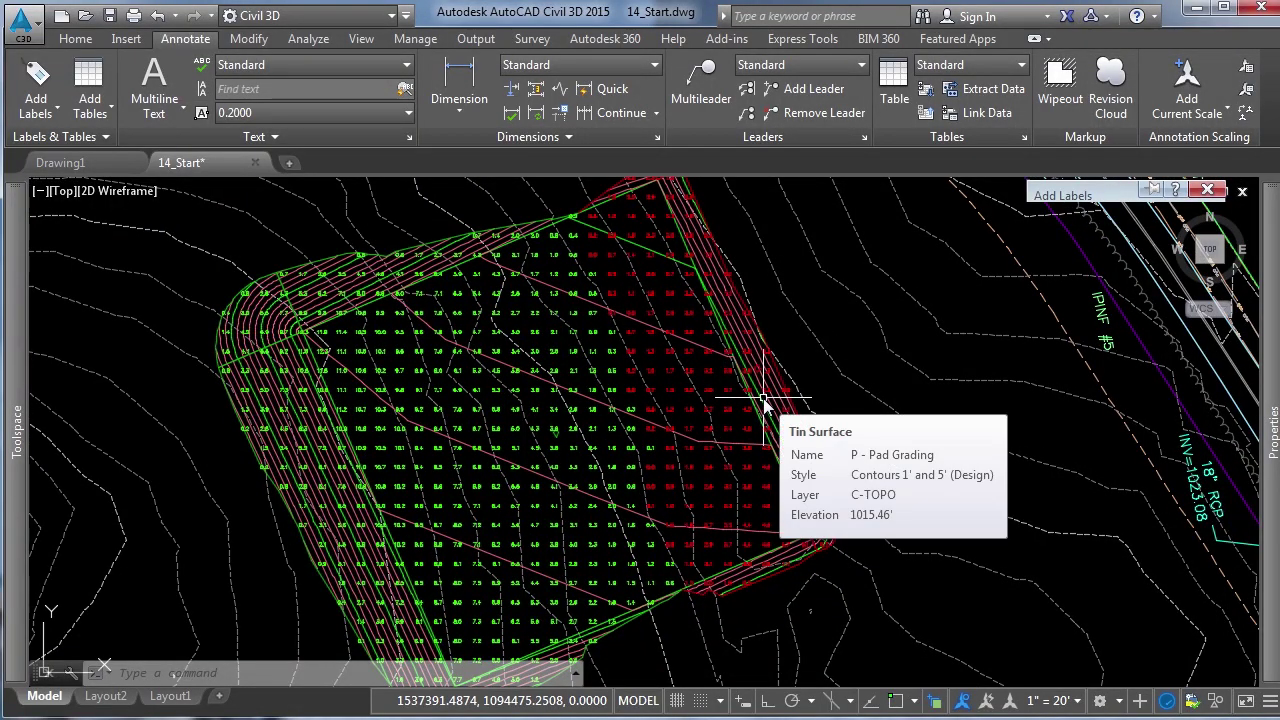